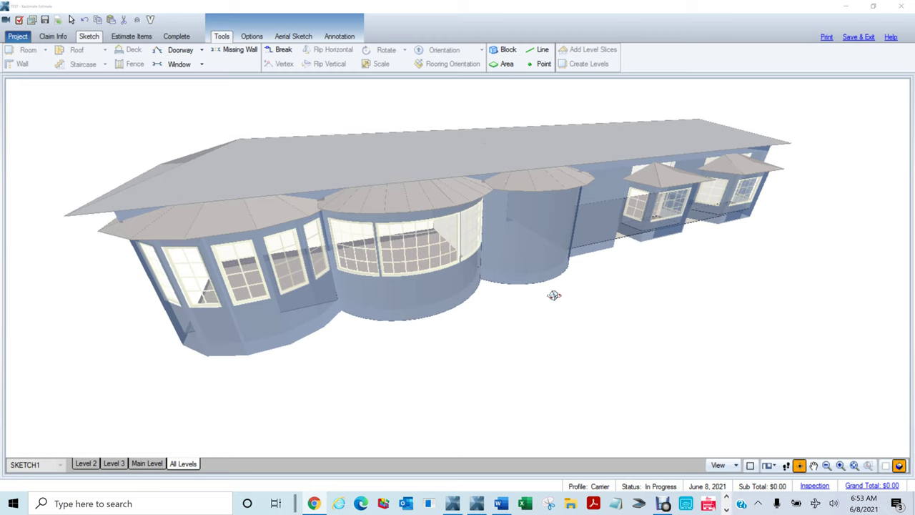
Inspect the finished building's bay and fan roofs in 3D and on the Main Level plan.
{"action": "left_click_drag", "start_coordinate": [554, 295], "coordinate": [613, 296]}
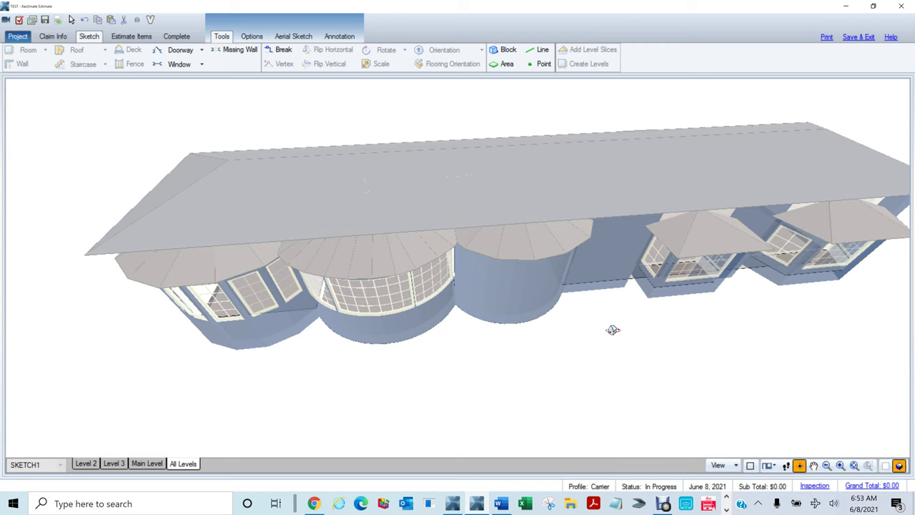
{"action": "left_click_drag", "start_coordinate": [624, 331], "coordinate": [588, 327]}
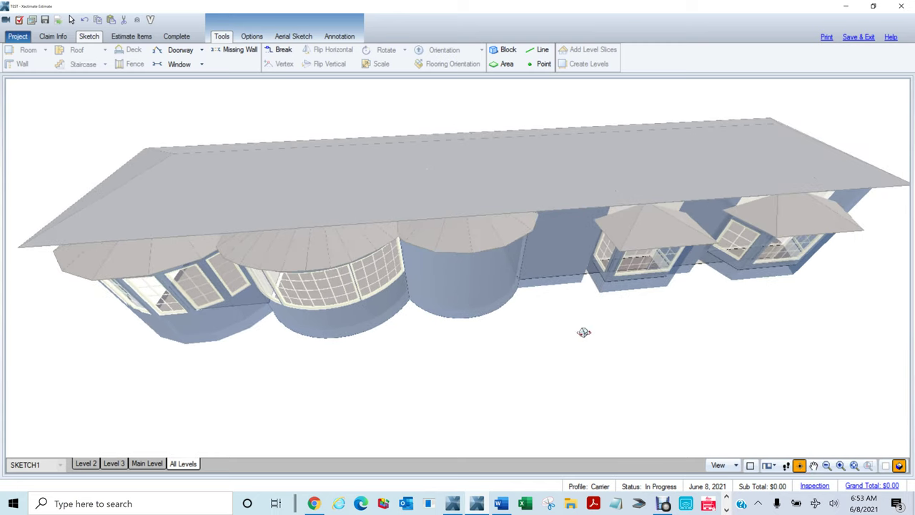
{"action": "key", "text": "Escape"}
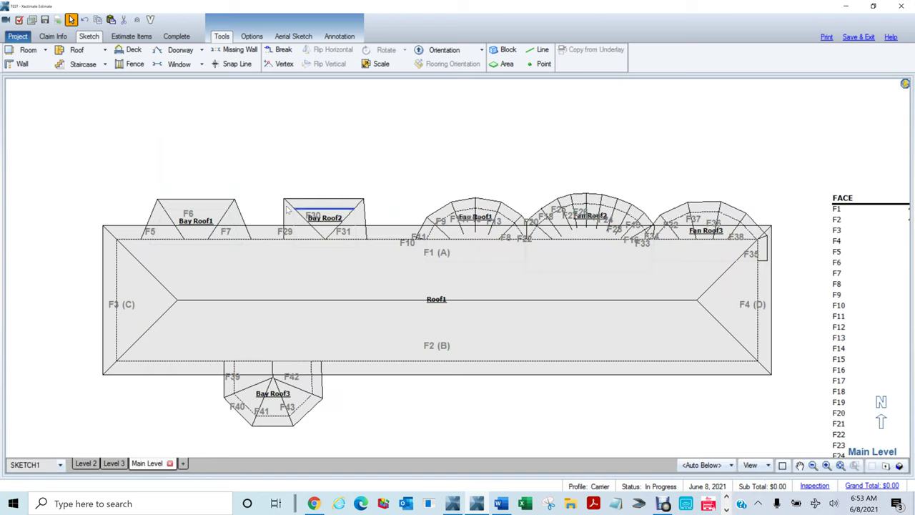
{"action": "left_click", "coordinate": [338, 323]}
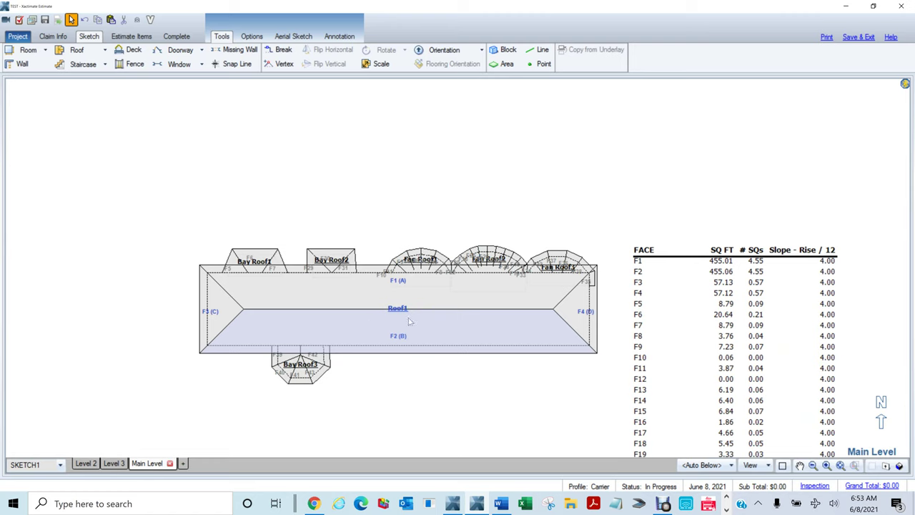
Copy all rooms and window bays on Level 2 and paste the duplicate beside the original building.
{"action": "left_click", "coordinate": [85, 464]}
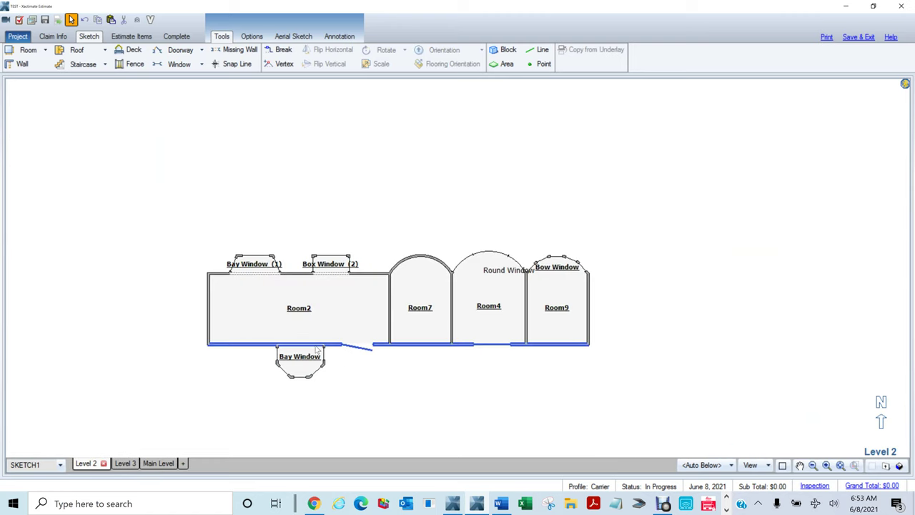
{"action": "left_click_drag", "start_coordinate": [153, 312], "coordinate": [709, 319]}
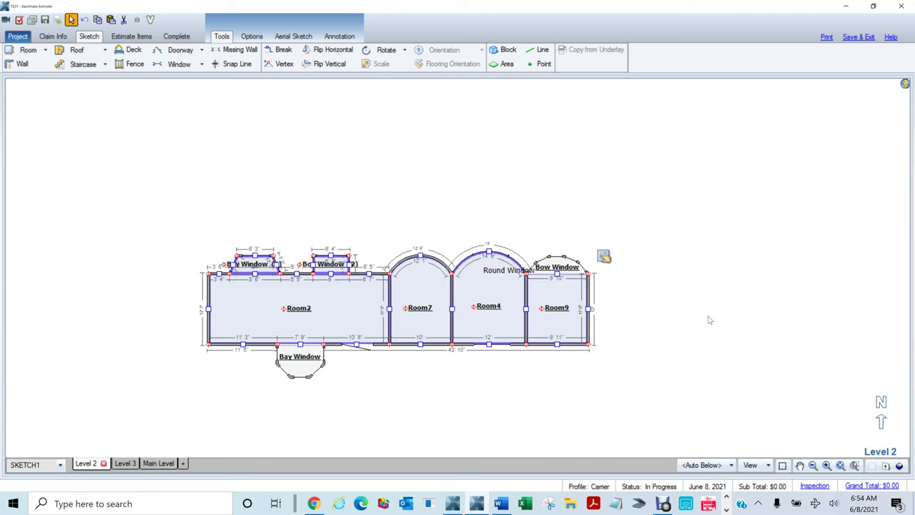
{"action": "mouse_move", "coordinate": [122, 193]}
{"action": "left_mouse_down"}
{"action": "mouse_move", "coordinate": [494, 289]}
{"action": "mouse_move", "coordinate": [749, 459]}
{"action": "mouse_move", "coordinate": [722, 466]}
{"action": "left_mouse_up"}
{"action": "key", "text": "ctrl+c"}
{"action": "key", "text": "ctrl+v"}
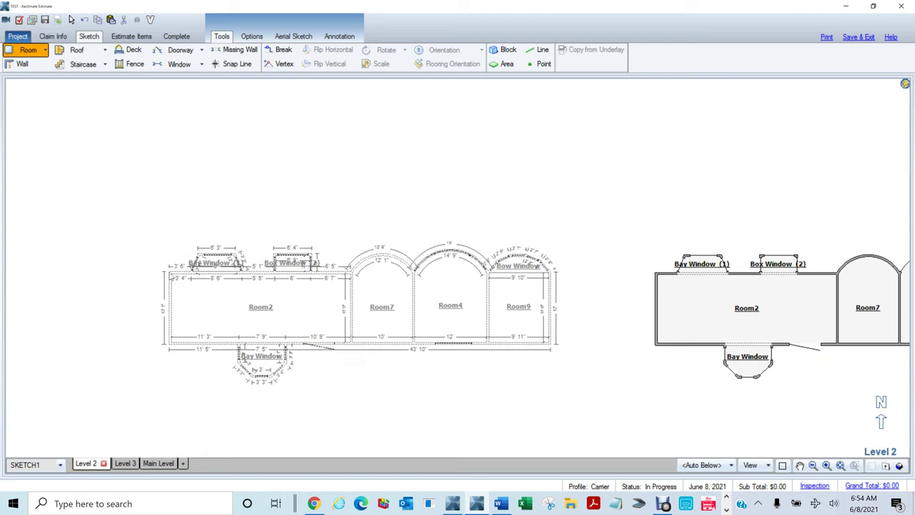
{"action": "left_click", "coordinate": [159, 286]}
{"action": "left_click", "coordinate": [403, 110]}
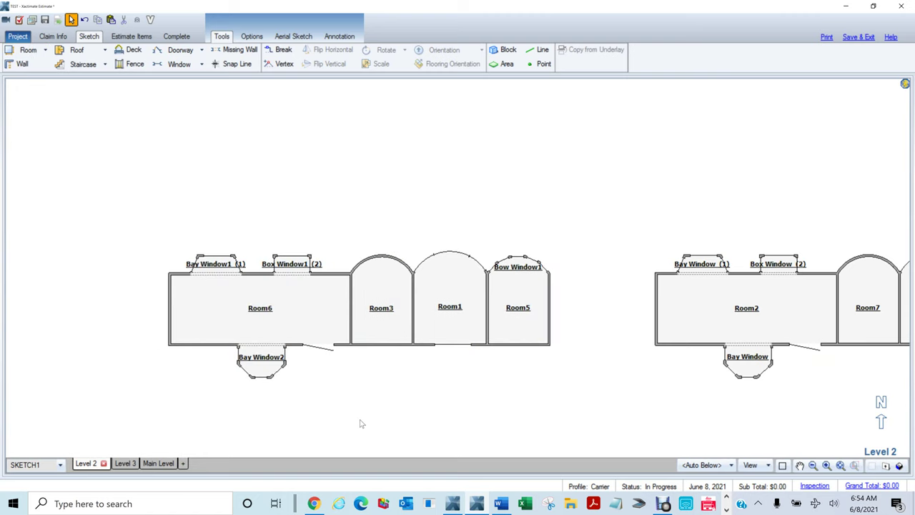
Compare the roofless duplicate with the original building in the 3D view of all levels.
{"action": "key", "text": "F8"}
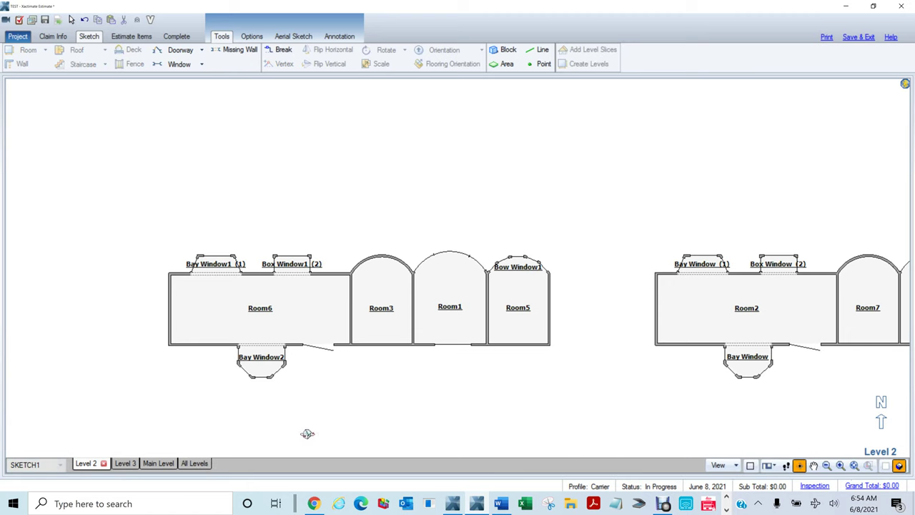
{"action": "left_click", "coordinate": [195, 463]}
{"action": "scroll", "coordinate": [224, 217], "scroll_direction": "down", "scroll_amount": 2}
{"action": "left_click_drag", "start_coordinate": [224, 217], "coordinate": [280, 235]}
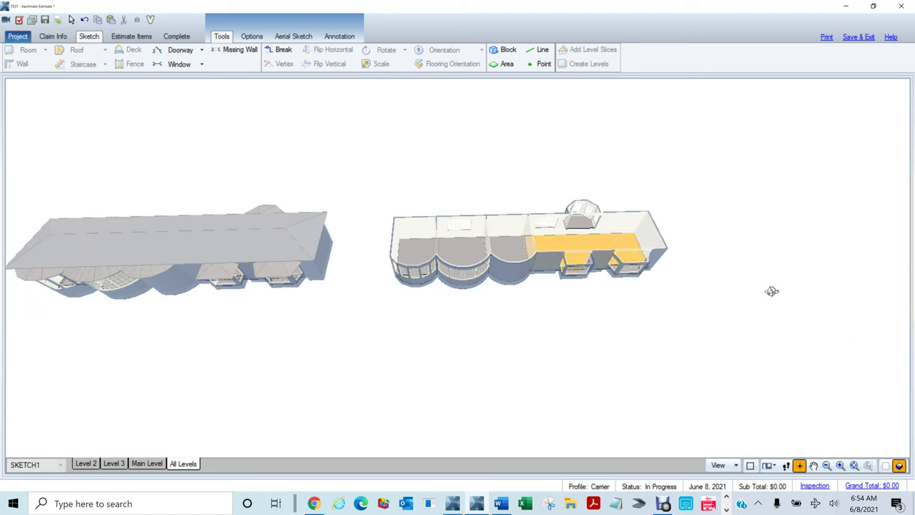
{"action": "key", "text": "F8"}
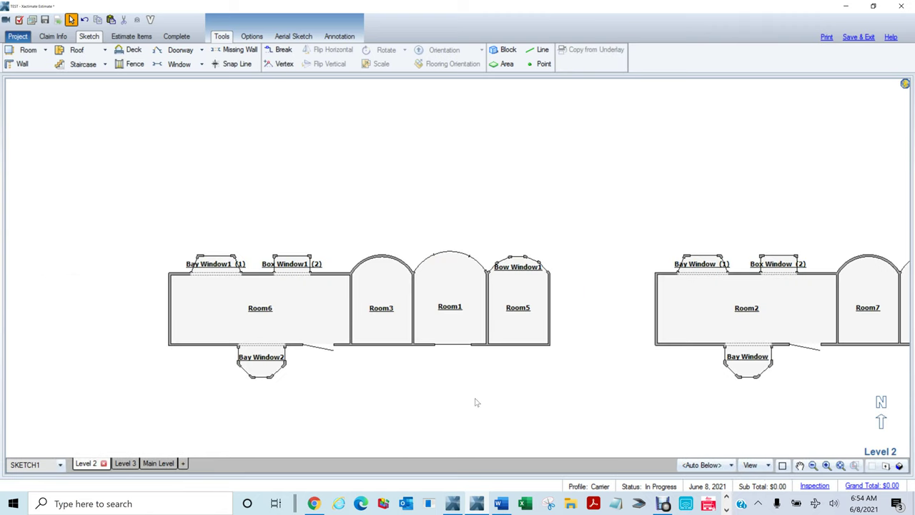
Place a custom bay roof over Bay Window1 (1) on Level 2, rotated to align with Room6's north wall.
{"action": "left_click_drag", "start_coordinate": [446, 399], "coordinate": [564, 405]}
{"action": "key", "text": "Escape"}
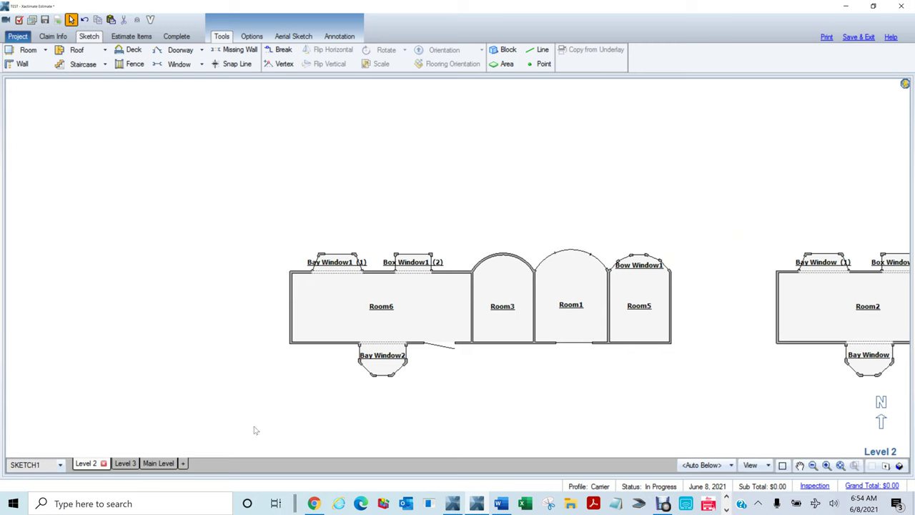
{"action": "scroll", "coordinate": [291, 418], "scroll_direction": "up", "scroll_amount": 4}
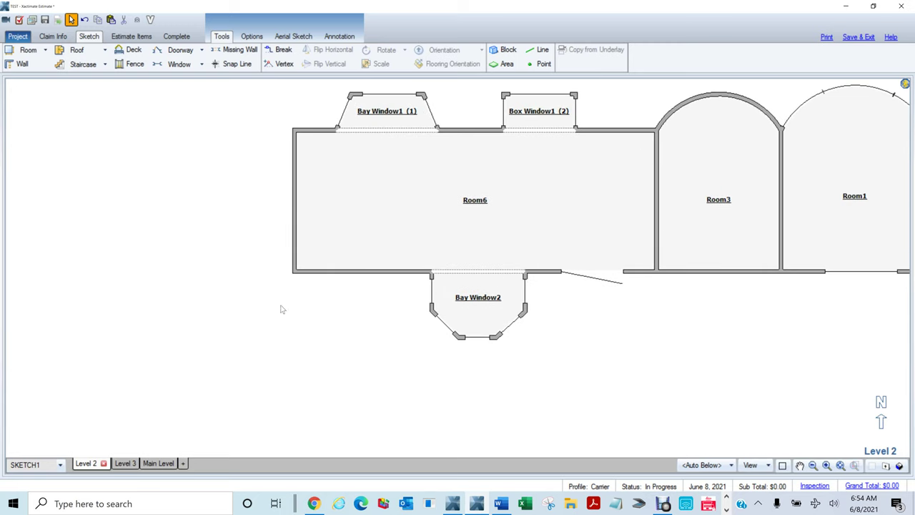
{"action": "middle_click", "coordinate": [267, 309]}
{"action": "left_click_drag", "start_coordinate": [267, 309], "coordinate": [269, 422]}
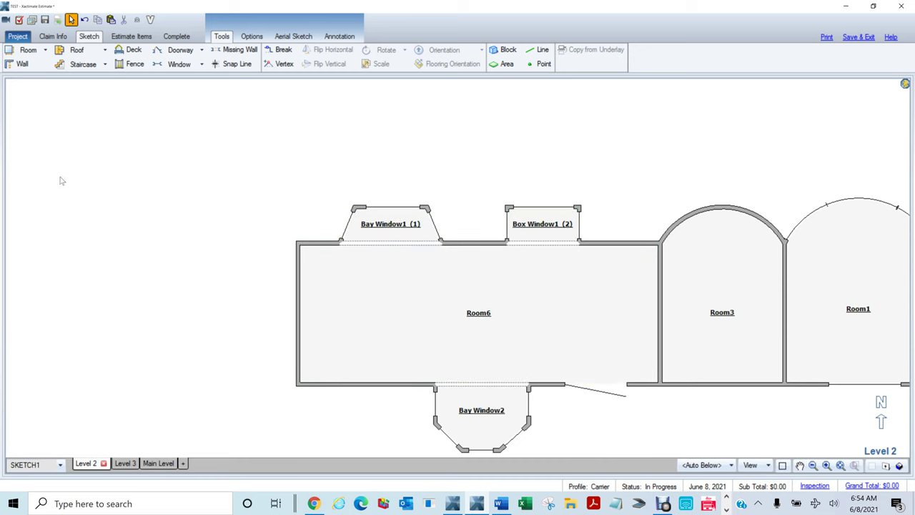
{"action": "left_click", "coordinate": [105, 52]}
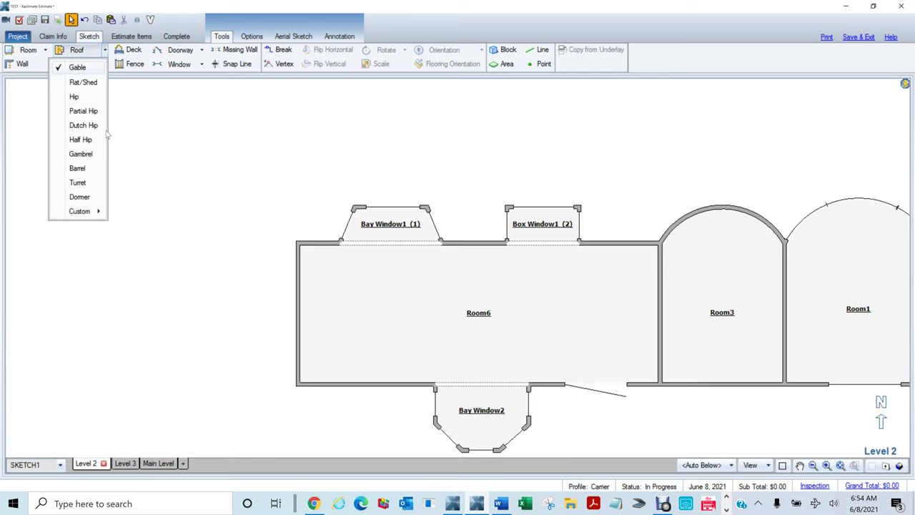
{"action": "mouse_move", "coordinate": [96, 213]}
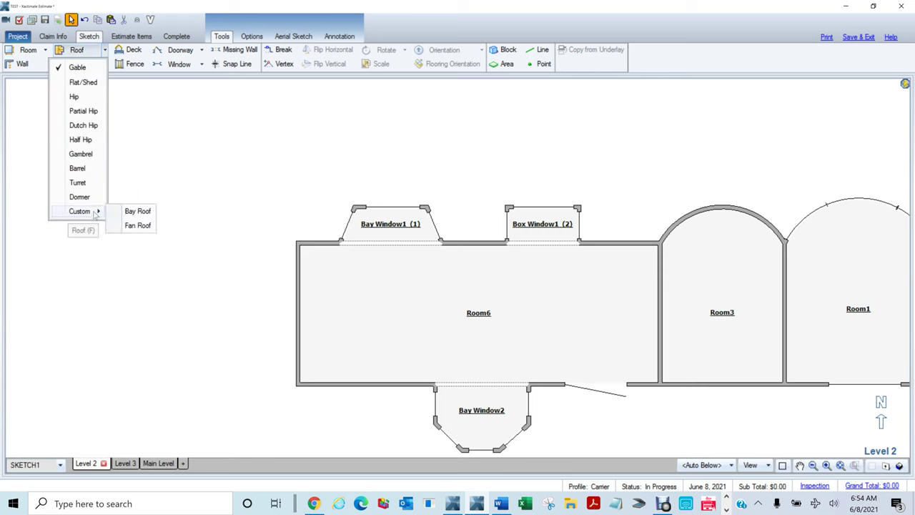
{"action": "left_click", "coordinate": [148, 214]}
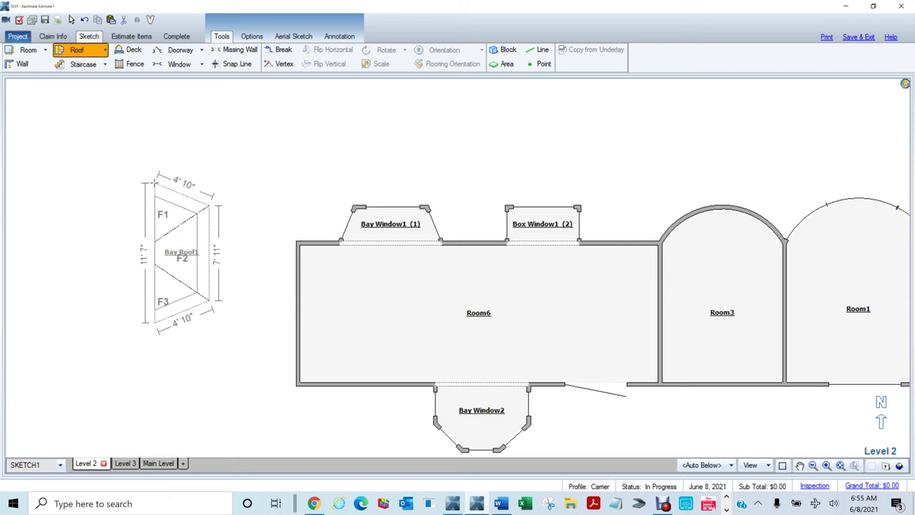
{"action": "scroll", "coordinate": [154, 183], "scroll_direction": "up", "scroll_amount": 4}
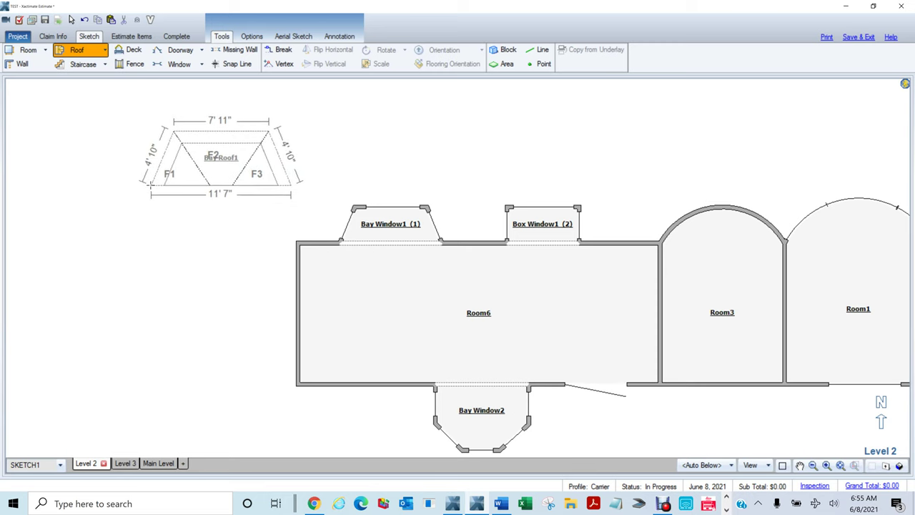
{"action": "left_click", "coordinate": [320, 247]}
{"action": "left_click", "coordinate": [125, 224]}
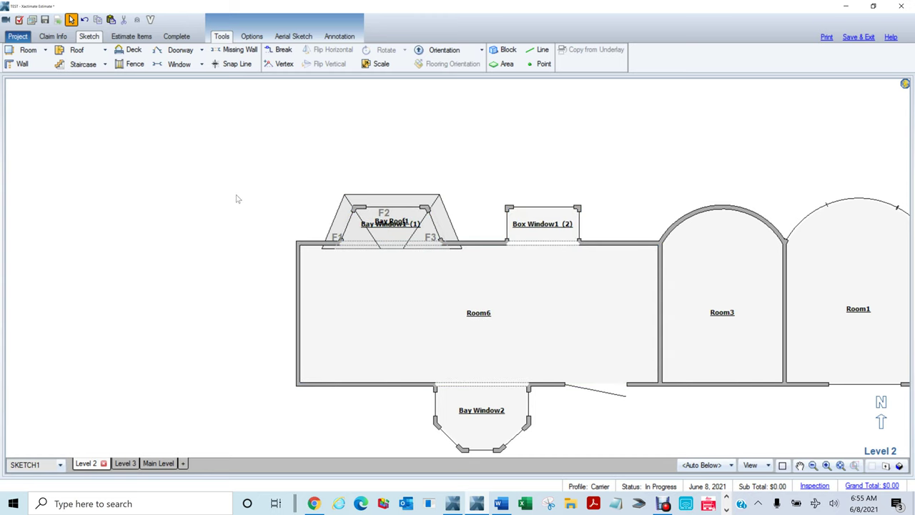
Check the bay roof's height relative to the bay window walls in the 3D view of all levels.
{"action": "scroll", "coordinate": [234, 192], "scroll_direction": "down", "scroll_amount": 1}
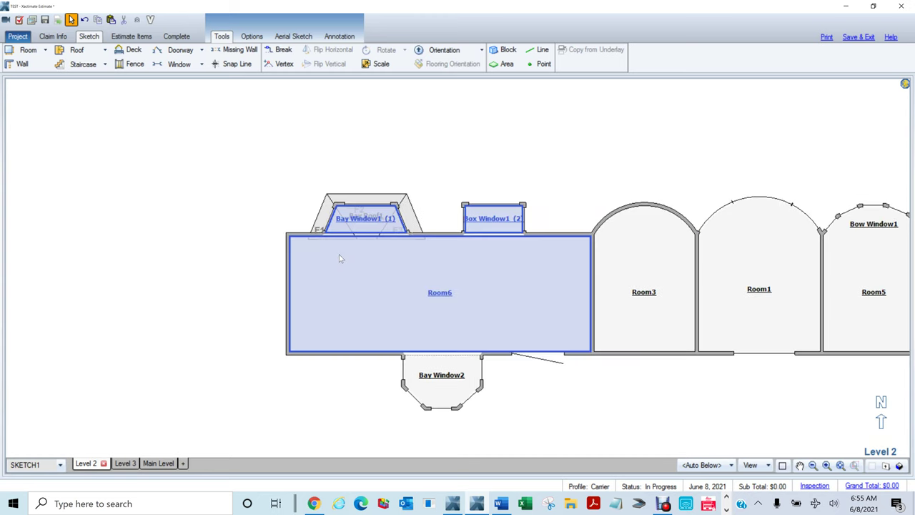
{"action": "key", "text": "3"}
{"action": "left_click", "coordinate": [193, 463]}
{"action": "left_click_drag", "start_coordinate": [159, 271], "coordinate": [543, 92]}
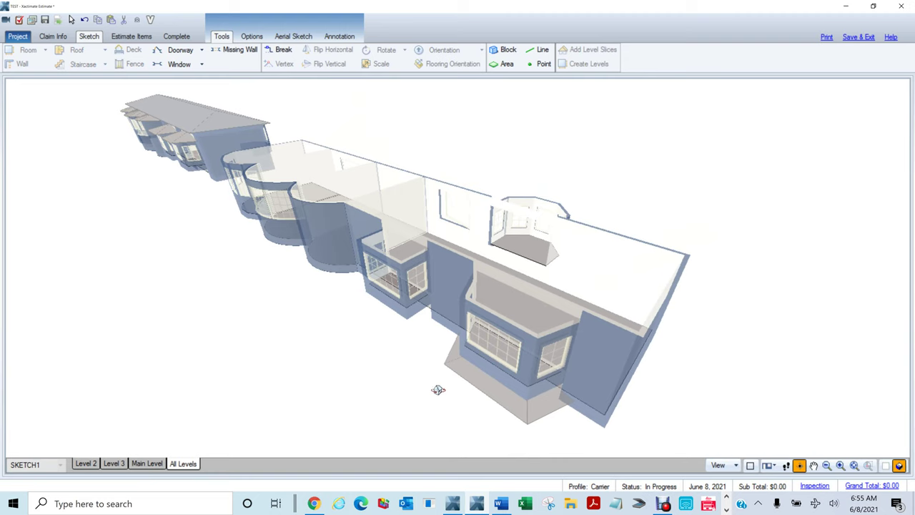
{"action": "scroll", "coordinate": [473, 388], "scroll_direction": "down", "scroll_amount": 1}
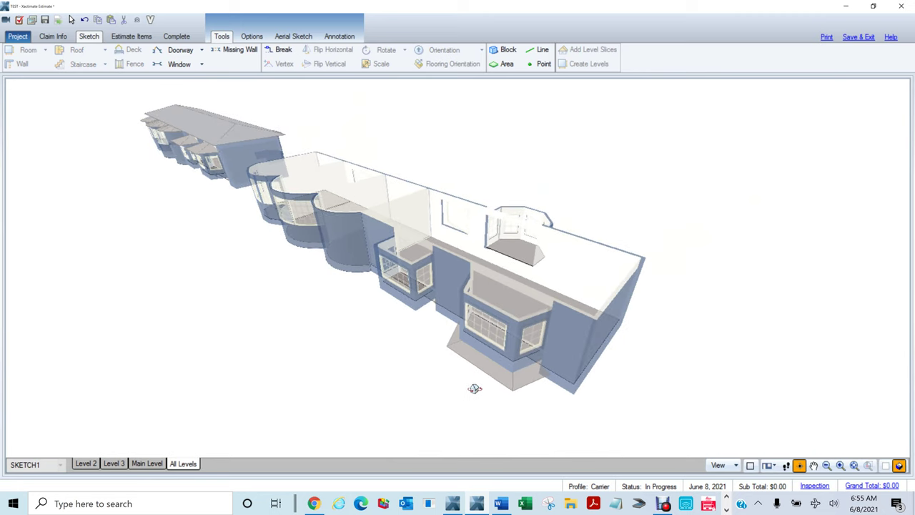
{"action": "double_click", "coordinate": [469, 390]}
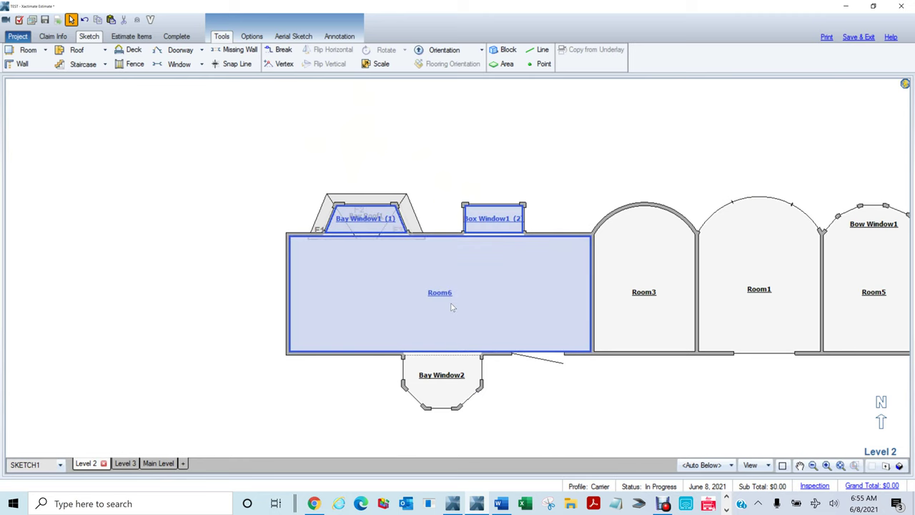
Move the bay roof off Bay Window1 (1) and delete it from Level 2.
{"action": "scroll", "coordinate": [354, 216], "scroll_direction": "up", "scroll_amount": 4}
{"action": "left_click", "coordinate": [350, 214]}
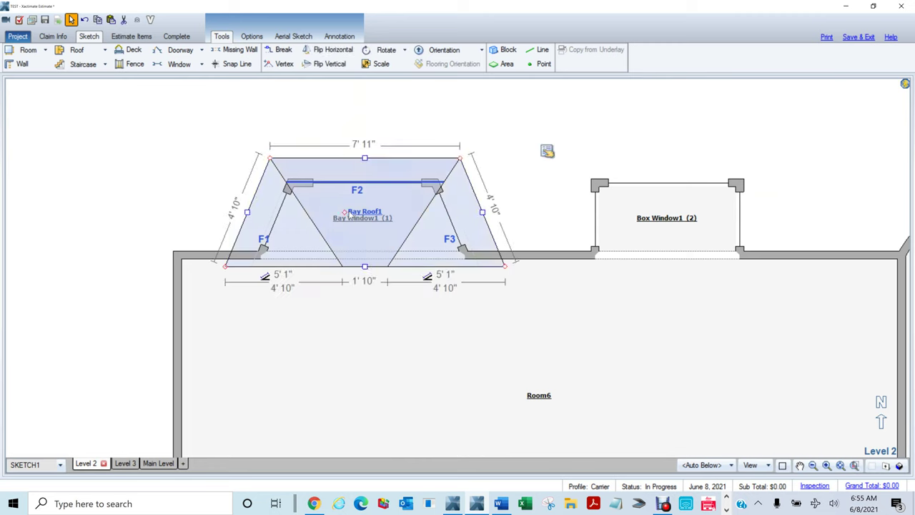
{"action": "left_click_drag", "start_coordinate": [343, 213], "coordinate": [86, 174]}
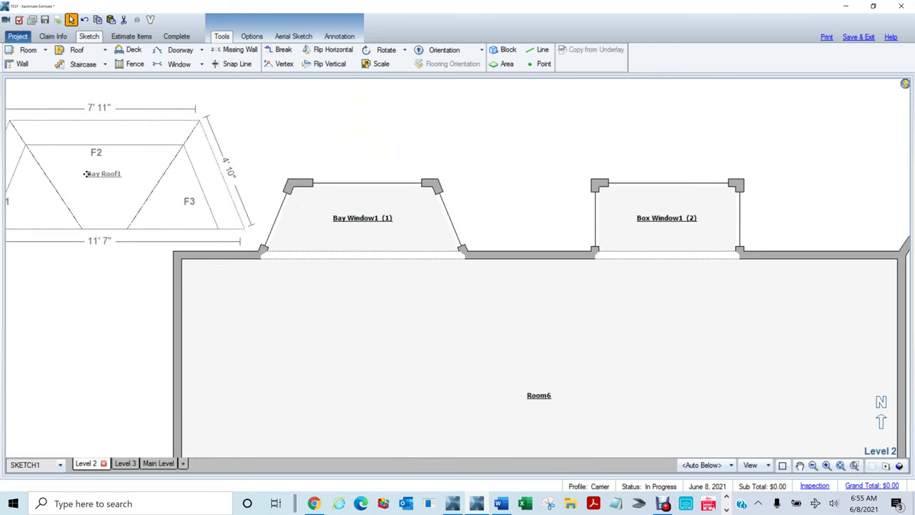
{"action": "scroll", "coordinate": [632, 249], "scroll_direction": "down", "scroll_amount": 3}
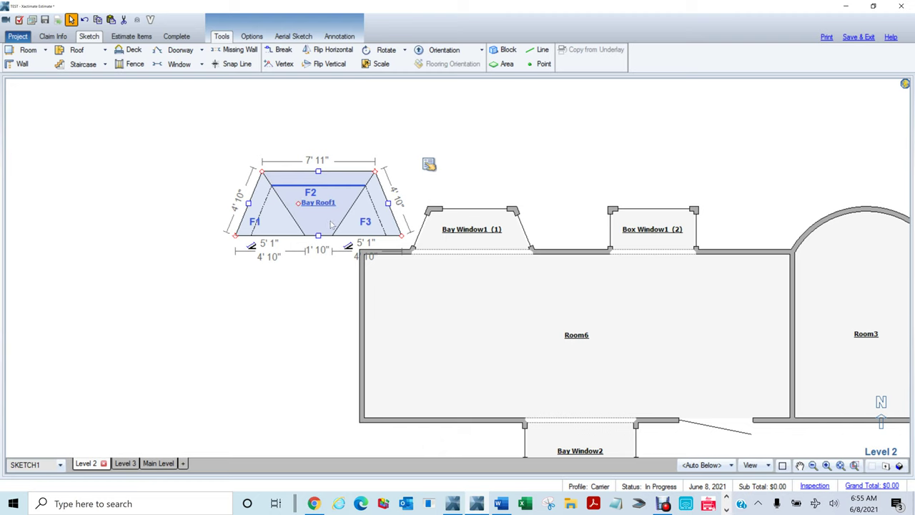
{"action": "key", "text": "Delete"}
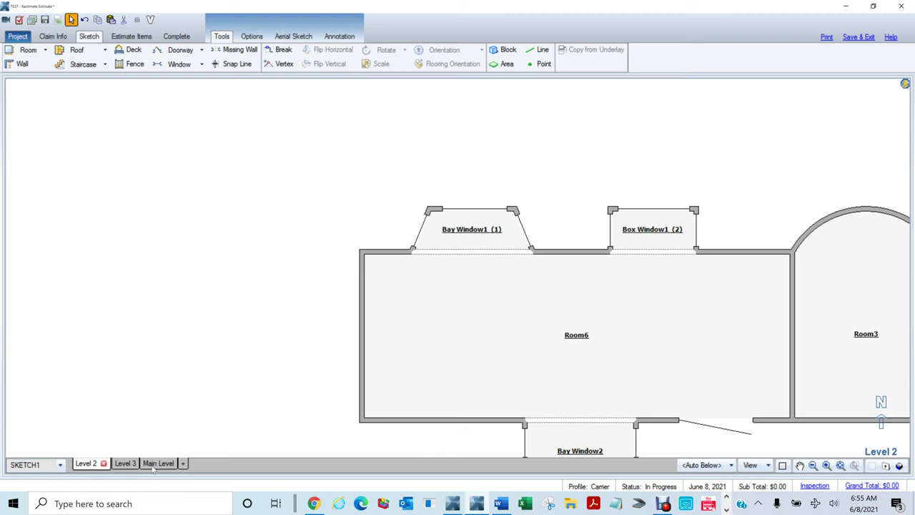
Delete Level 3 from the sketch.
{"action": "left_click", "coordinate": [125, 463]}
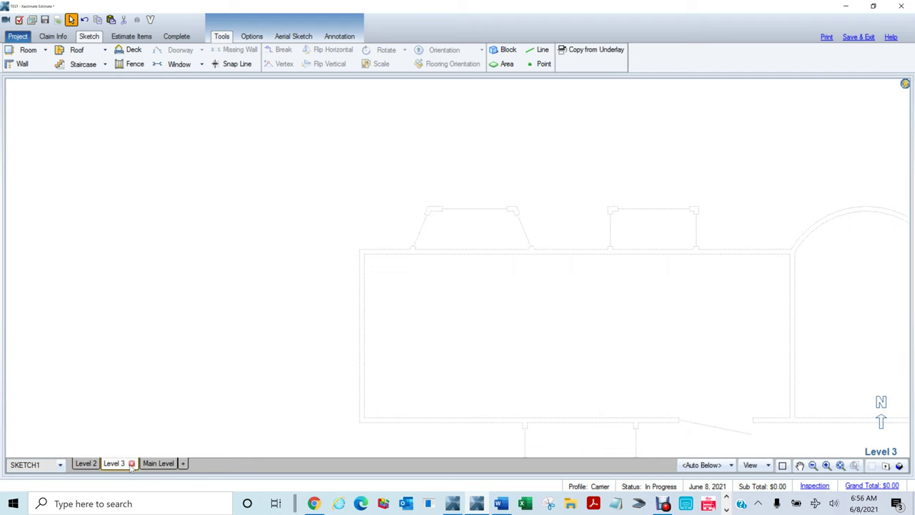
{"action": "left_click", "coordinate": [131, 463]}
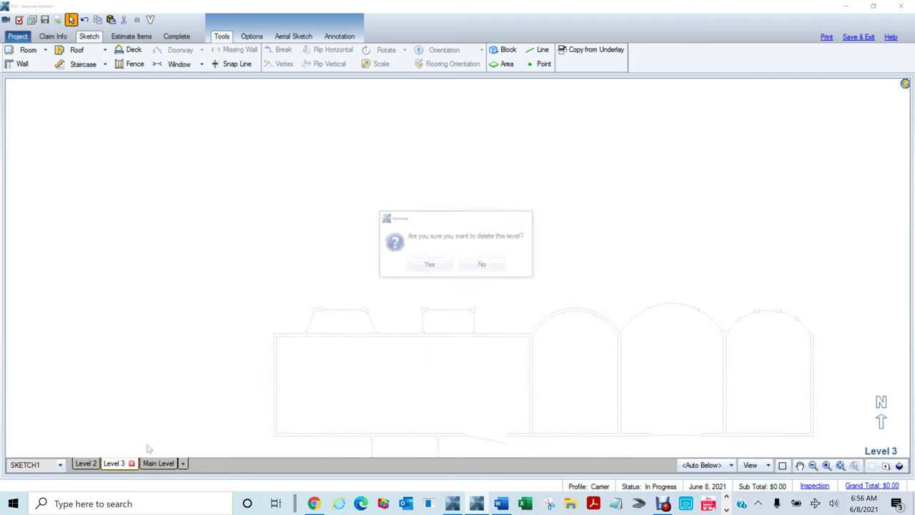
{"action": "left_click", "coordinate": [435, 264]}
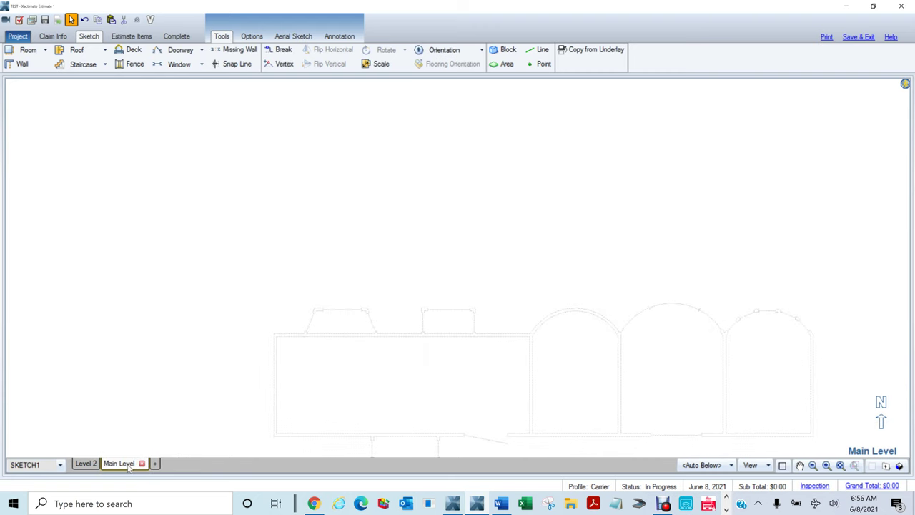
Rename the Main Level as Roofs in its level properties.
{"action": "right_click", "coordinate": [128, 465]}
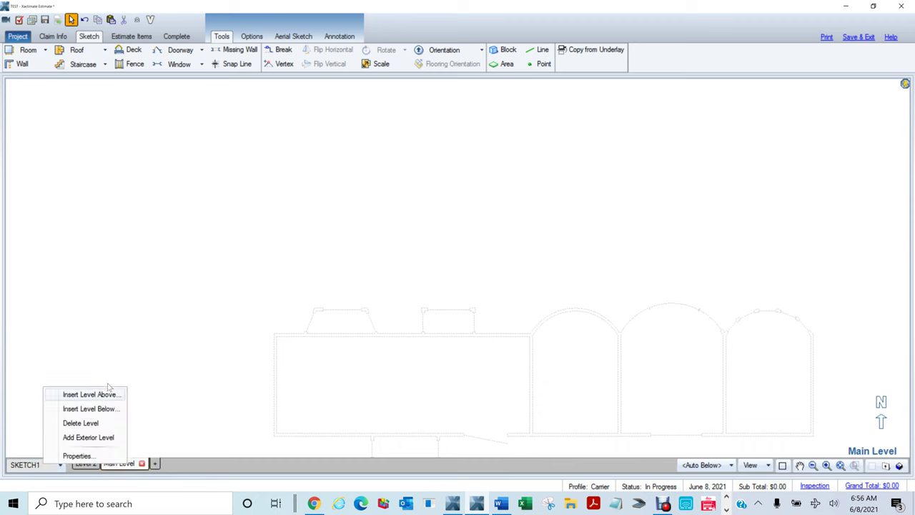
{"action": "left_click", "coordinate": [99, 454]}
{"action": "type", "text": "Roofs"}
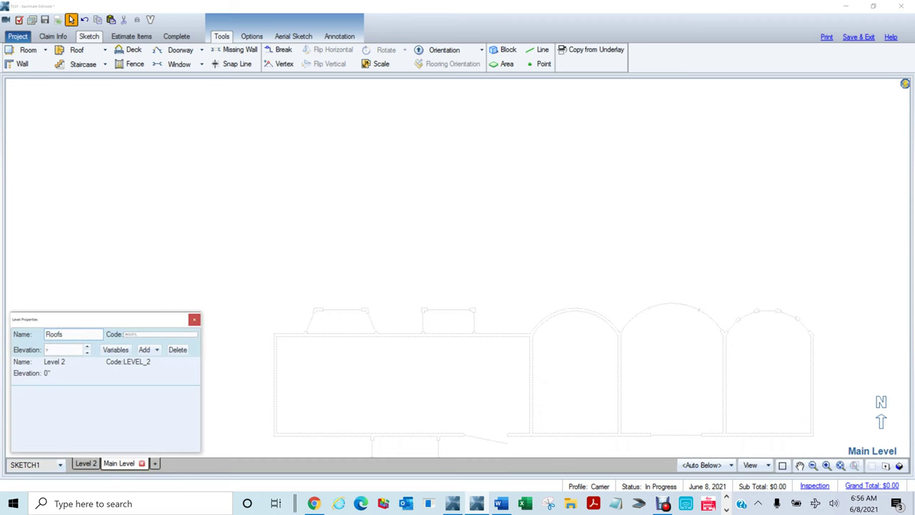
{"action": "key", "text": "Return"}
Place a bay roof on the Roofs level, aligned over the angled bay window outline on the north wall.
{"action": "scroll", "coordinate": [452, 297], "scroll_direction": "up", "scroll_amount": 3}
{"action": "mouse_move", "coordinate": [399, 291]}
{"action": "left_mouse_down"}
{"action": "mouse_move", "coordinate": [523, 200]}
{"action": "mouse_move", "coordinate": [563, 206]}
{"action": "left_mouse_up"}
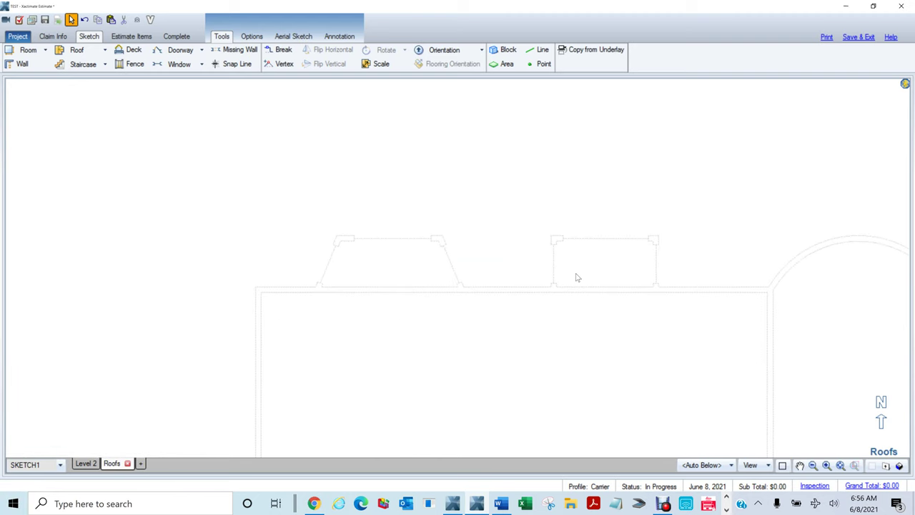
{"action": "key", "text": "f"}
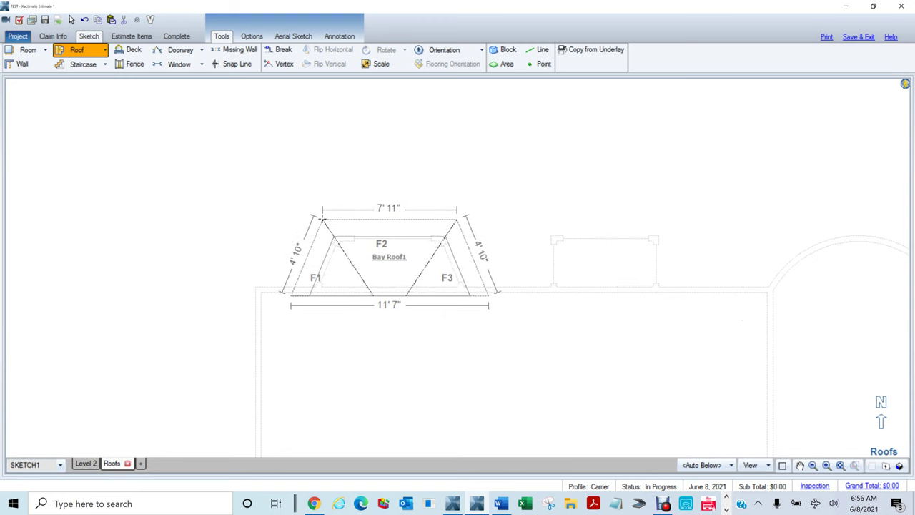
{"action": "left_click", "coordinate": [218, 215]}
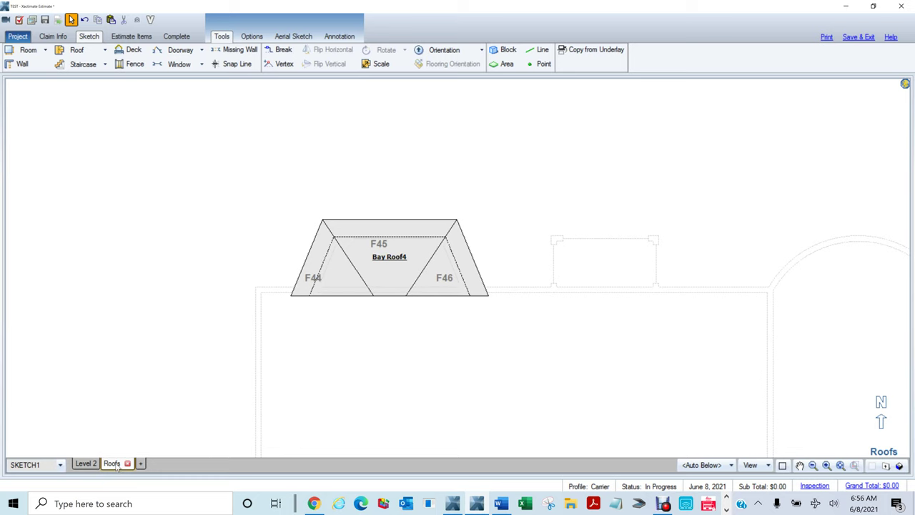
Show all levels in 3D and examine how the bay roof sits above the angled bay window on the north wall.
{"action": "key", "text": "F8"}
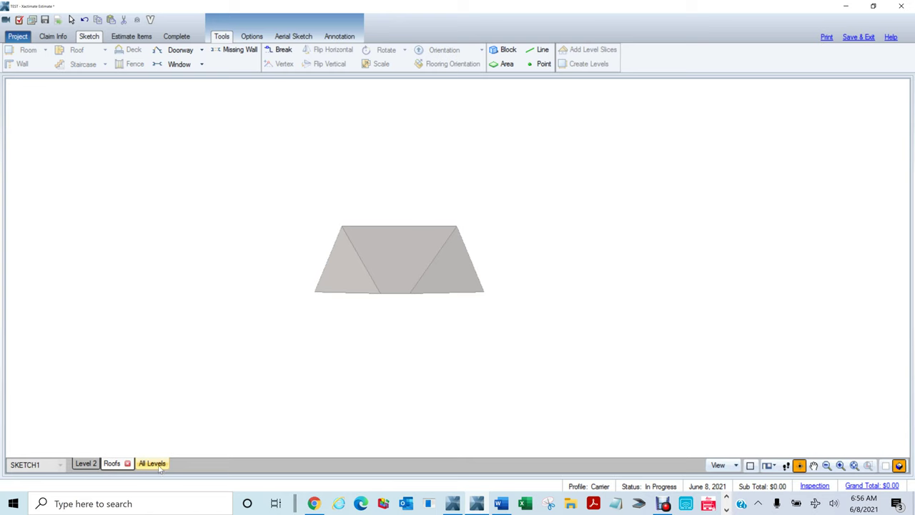
{"action": "left_click", "coordinate": [152, 464]}
{"action": "left_click_drag", "start_coordinate": [147, 335], "coordinate": [521, 172]}
{"action": "left_click_drag", "start_coordinate": [436, 368], "coordinate": [434, 265]}
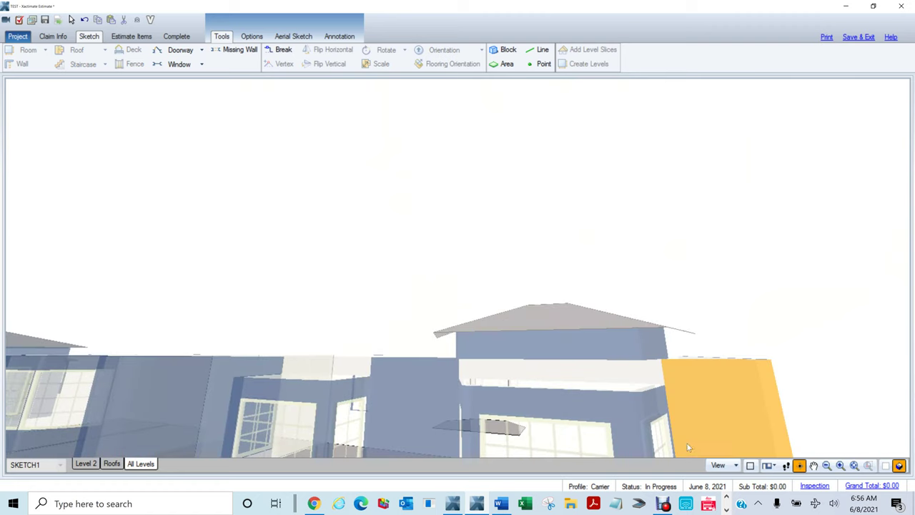
{"action": "scroll", "coordinate": [743, 387], "scroll_direction": "down", "scroll_amount": 2}
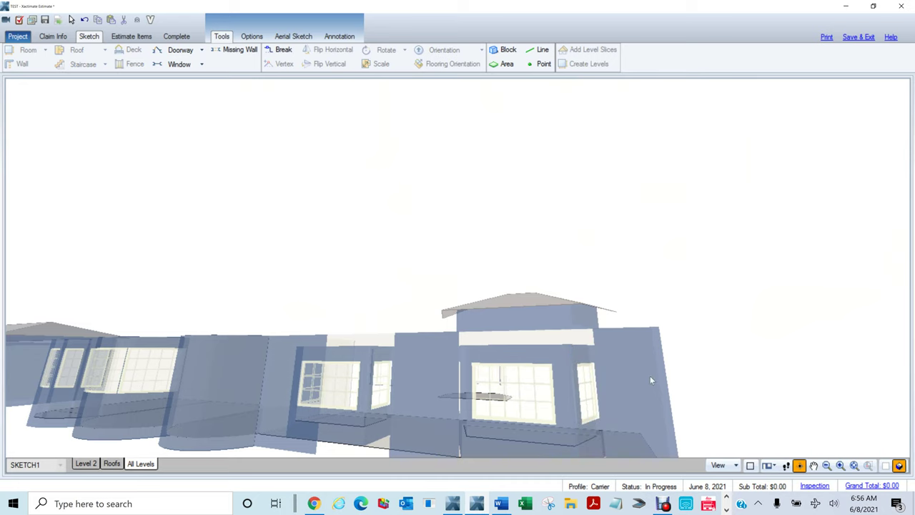
{"action": "left_click_drag", "start_coordinate": [540, 396], "coordinate": [456, 421]}
Lower the bay roof in 3D onto the walls of the angled bay window and return to the Roofs plan.
{"action": "left_click", "coordinate": [455, 233]}
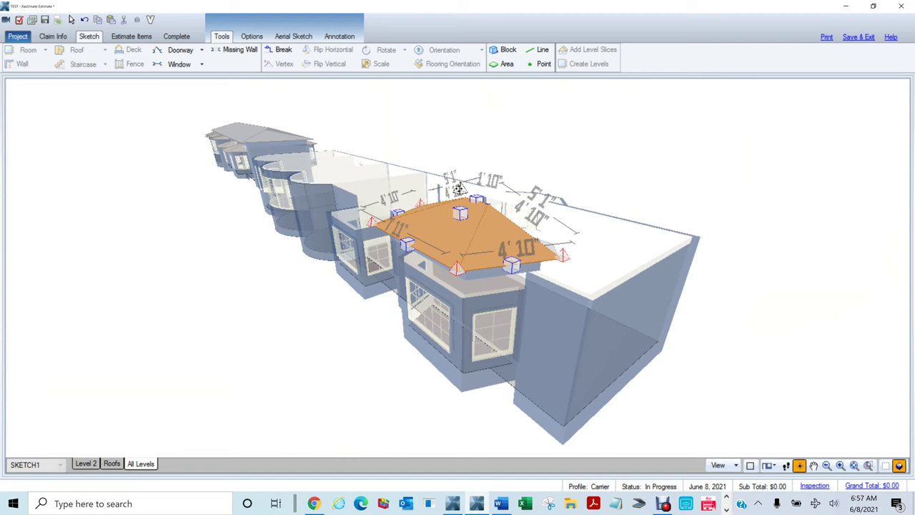
{"action": "left_click_drag", "start_coordinate": [459, 189], "coordinate": [470, 228]}
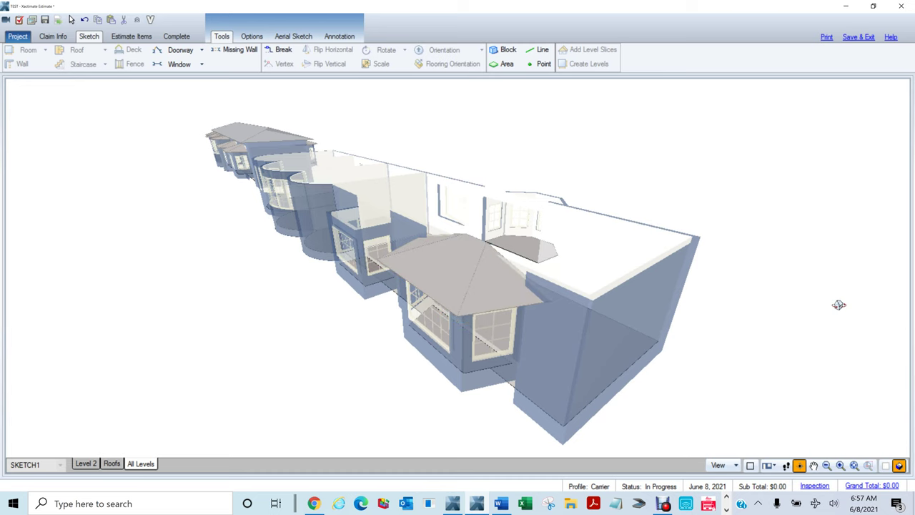
{"action": "left_click_drag", "start_coordinate": [462, 422], "coordinate": [447, 408]}
{"action": "key", "text": "Escape"}
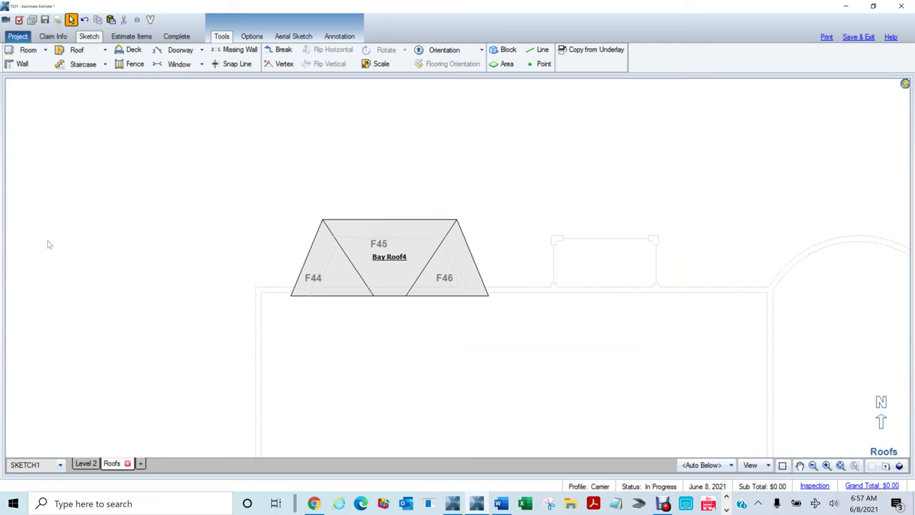
Place a freestanding bay window about 6' 3" across its front, west of the building outline on the Roofs level.
{"action": "left_click_drag", "start_coordinate": [124, 253], "coordinate": [423, 240]}
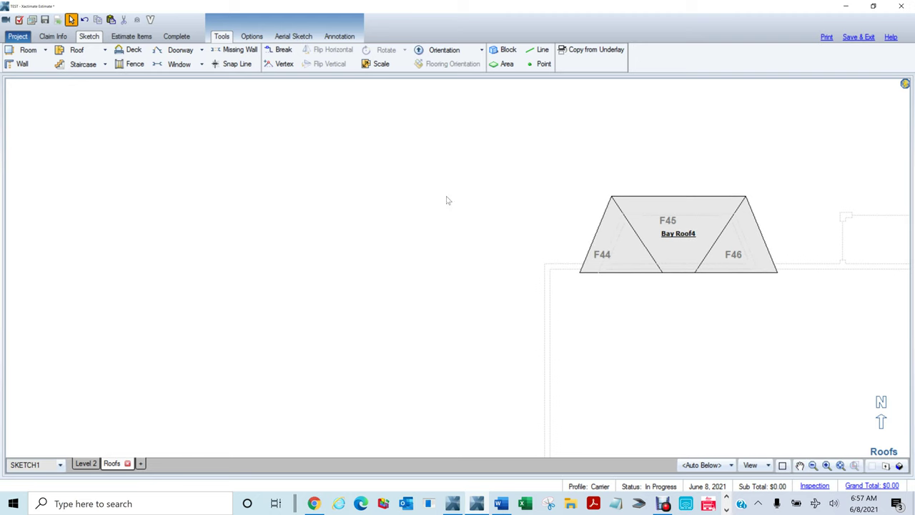
{"action": "left_click", "coordinate": [201, 64]}
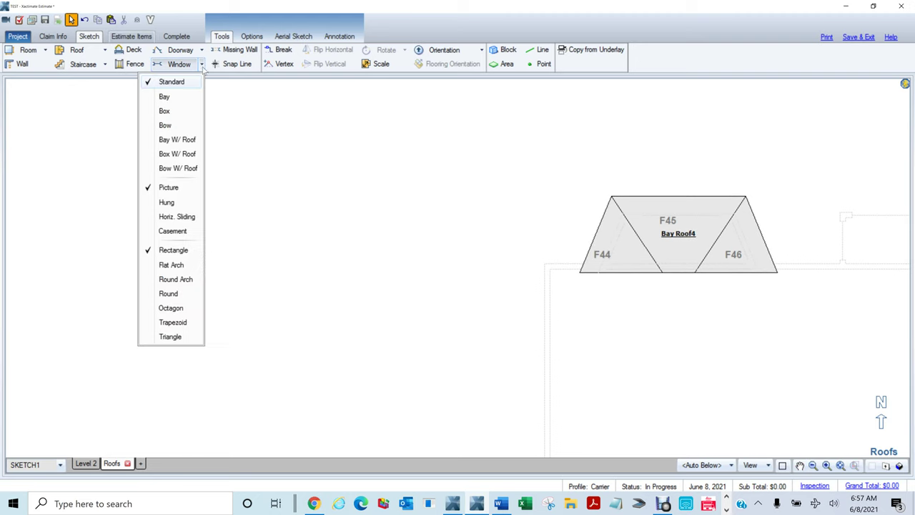
{"action": "left_click", "coordinate": [175, 97]}
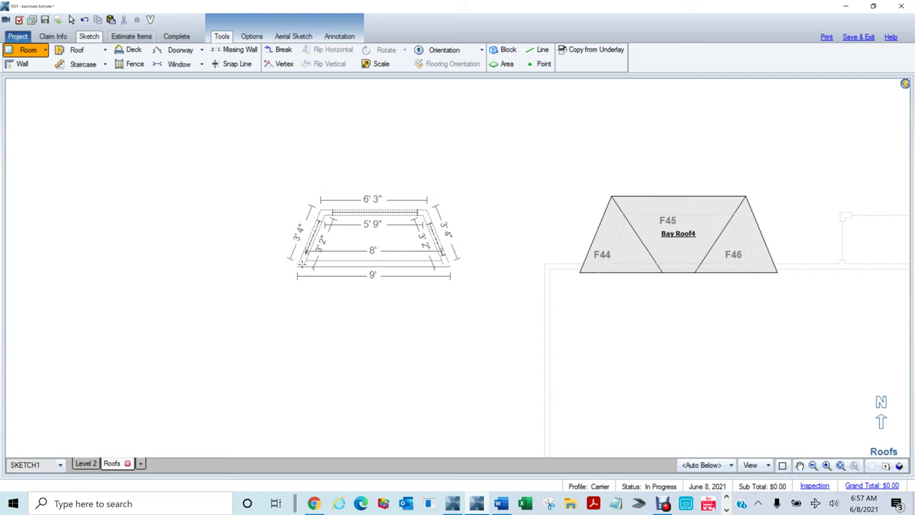
{"action": "left_click", "coordinate": [302, 261]}
Move the bay roof over the freestanding bay window and return it to its place on the north wall.
{"action": "left_click", "coordinate": [675, 248]}
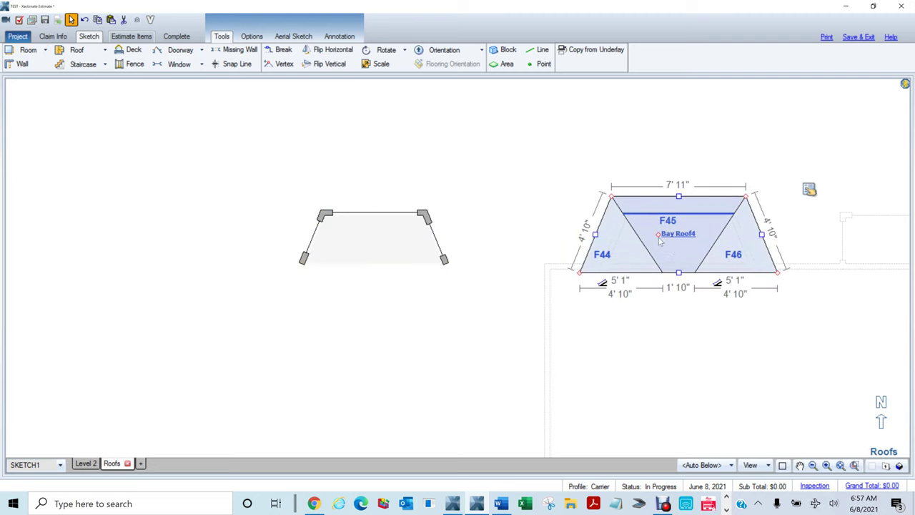
{"action": "left_click_drag", "start_coordinate": [658, 235], "coordinate": [356, 232]}
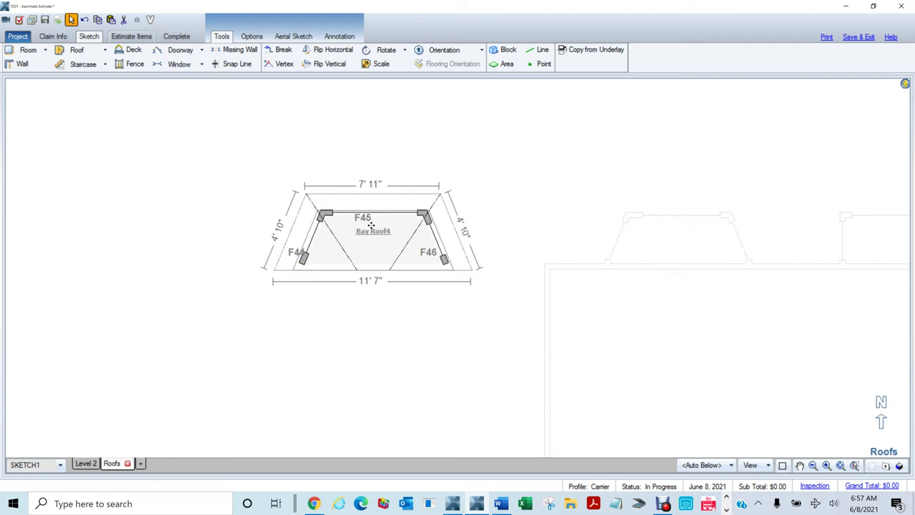
{"action": "left_click_drag", "start_coordinate": [371, 226], "coordinate": [681, 205]}
{"action": "key", "text": "ctrl+z"}
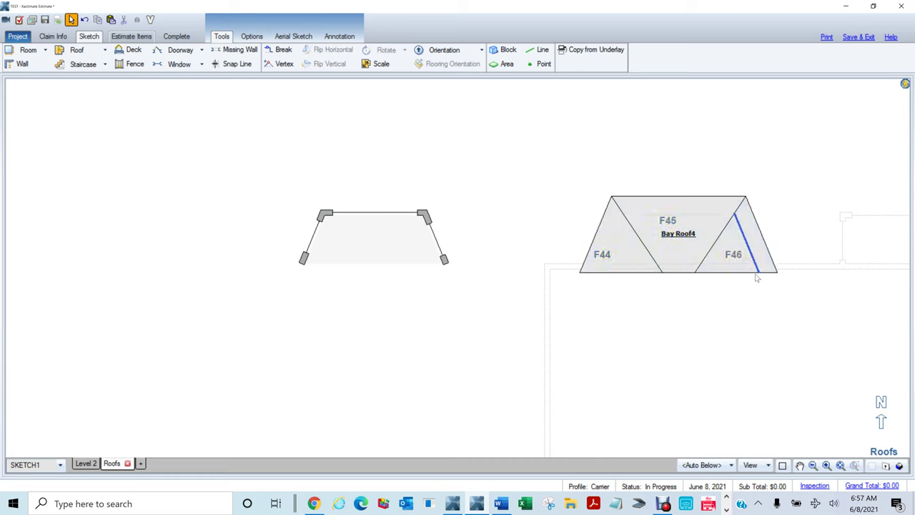
Delete the freestanding bay window west of the building outline from the Roofs level.
{"action": "left_click_drag", "start_coordinate": [137, 127], "coordinate": [484, 310]}
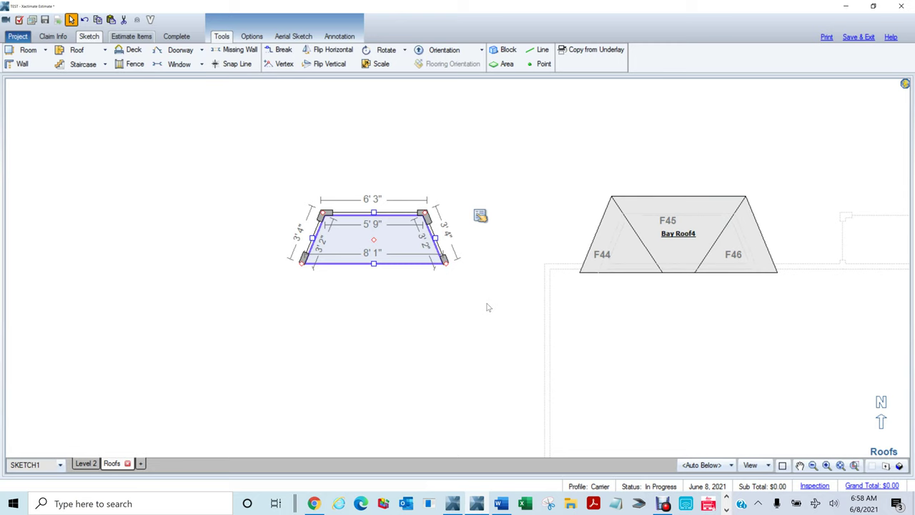
{"action": "scroll", "coordinate": [487, 307], "scroll_direction": "down", "scroll_amount": 3}
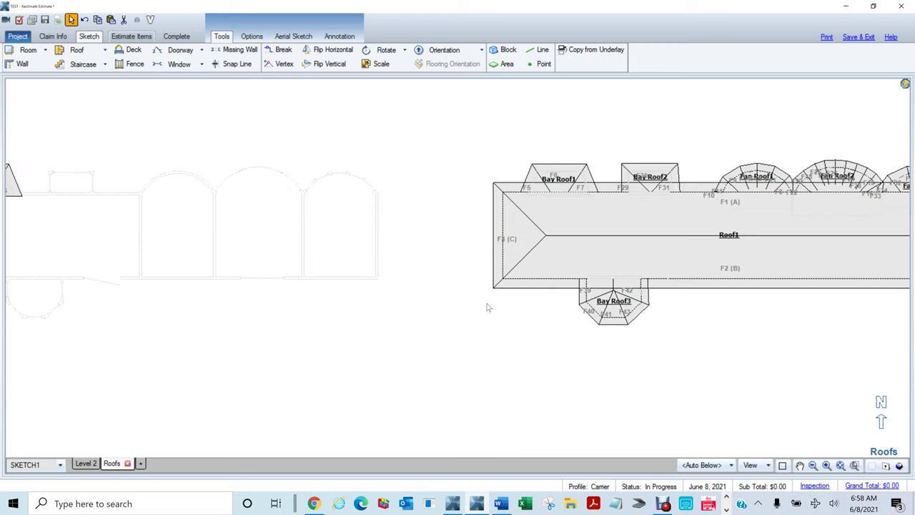
{"action": "left_click_drag", "start_coordinate": [190, 351], "coordinate": [488, 354]}
{"action": "left_click_drag", "start_coordinate": [81, 129], "coordinate": [510, 303]}
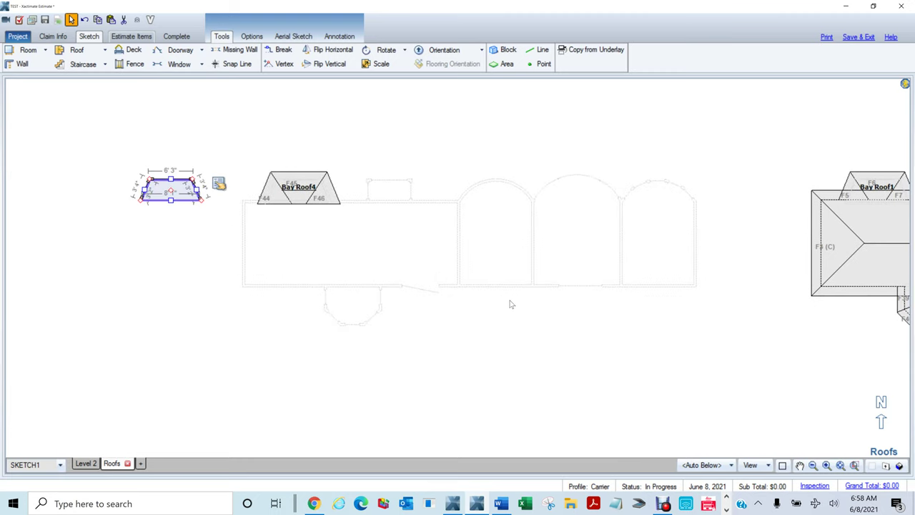
{"action": "key", "text": "Delete"}
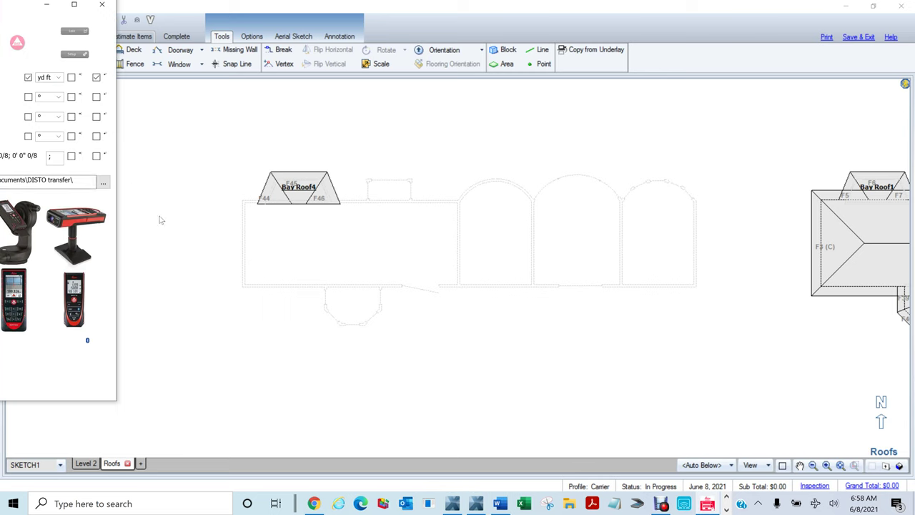
Close the stray DISTO transfer window and delete the bay roof over the north wall's angled bay window.
{"action": "left_click", "coordinate": [101, 5]}
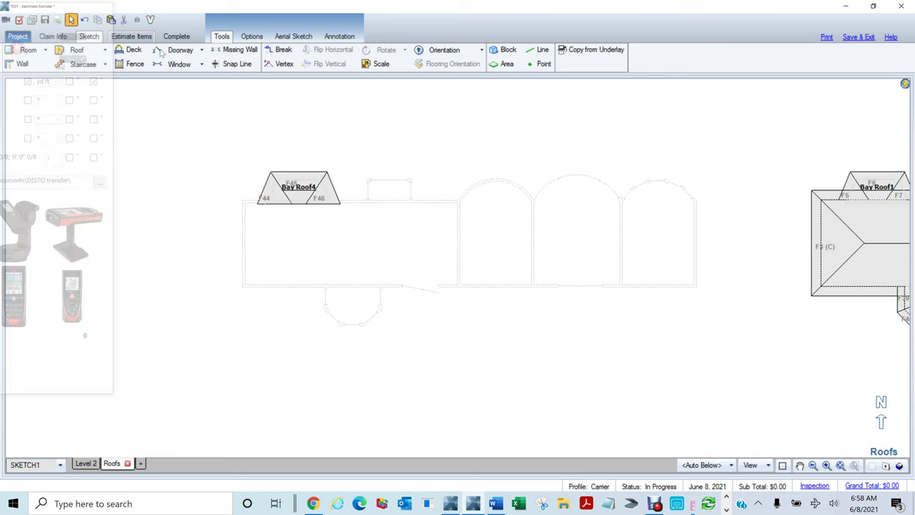
{"action": "left_click", "coordinate": [321, 193]}
{"action": "key", "text": "Delete"}
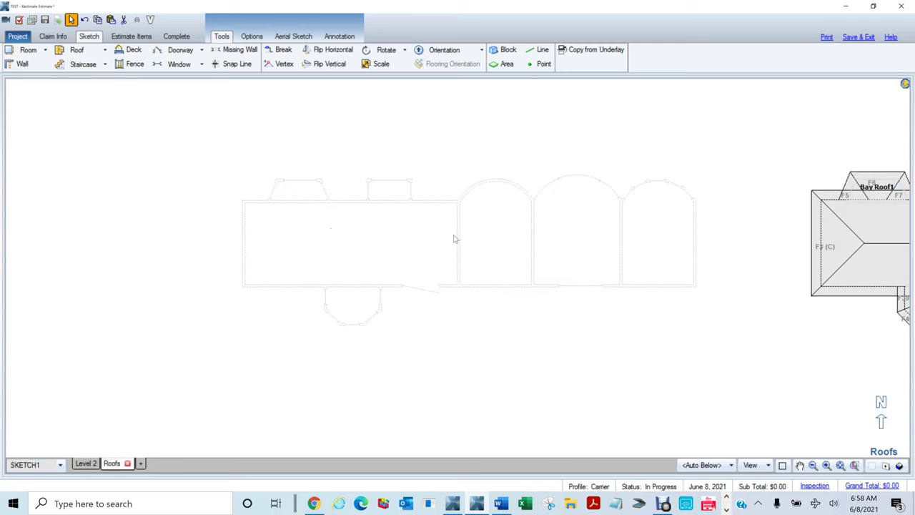
Move Box Window1 (2) east along the north wall of Room6 on Level 2, away from the bay window.
{"action": "left_click", "coordinate": [85, 464]}
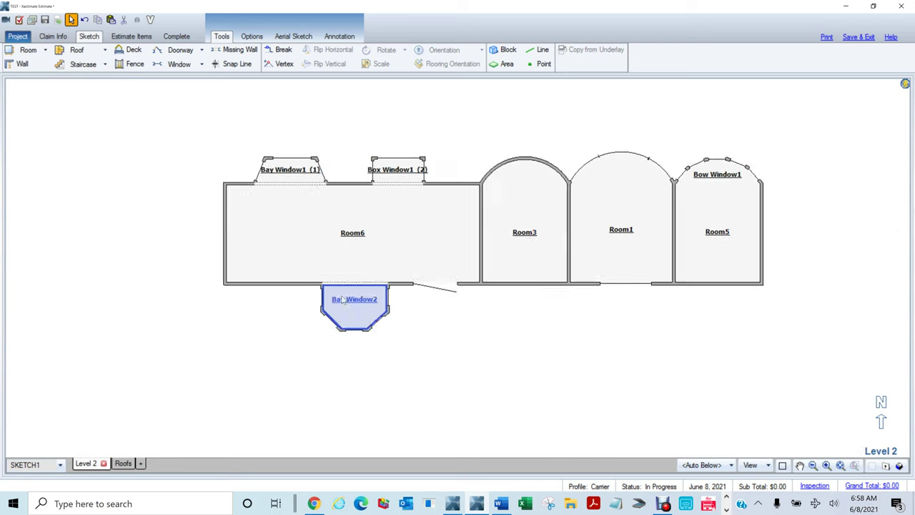
{"action": "scroll", "coordinate": [343, 297], "scroll_direction": "up", "scroll_amount": 3}
{"action": "left_click_drag", "start_coordinate": [311, 207], "coordinate": [409, 483]}
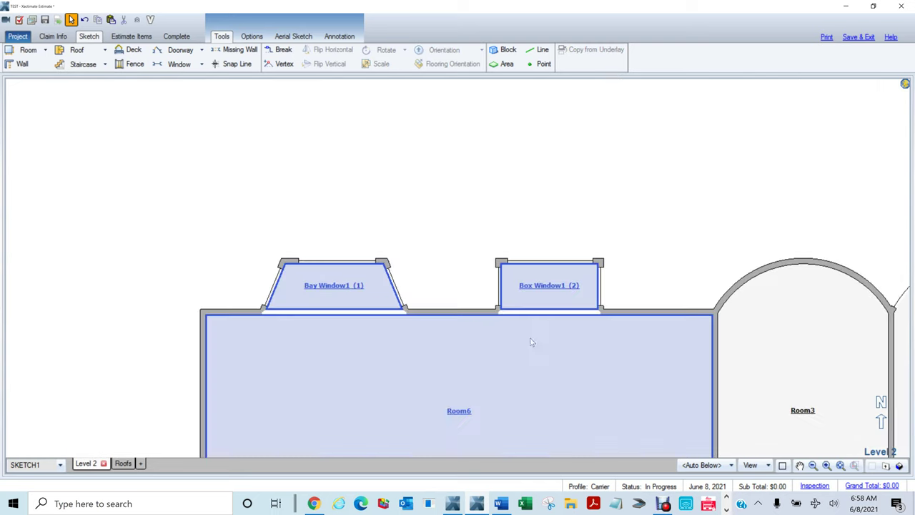
{"action": "left_click", "coordinate": [551, 291]}
{"action": "left_click_drag", "start_coordinate": [516, 285], "coordinate": [577, 286]}
Widen Bay Window1 (1) eastward to about 10' 10" along its front wall and stretch the front window opening east.
{"action": "left_click", "coordinate": [318, 294]}
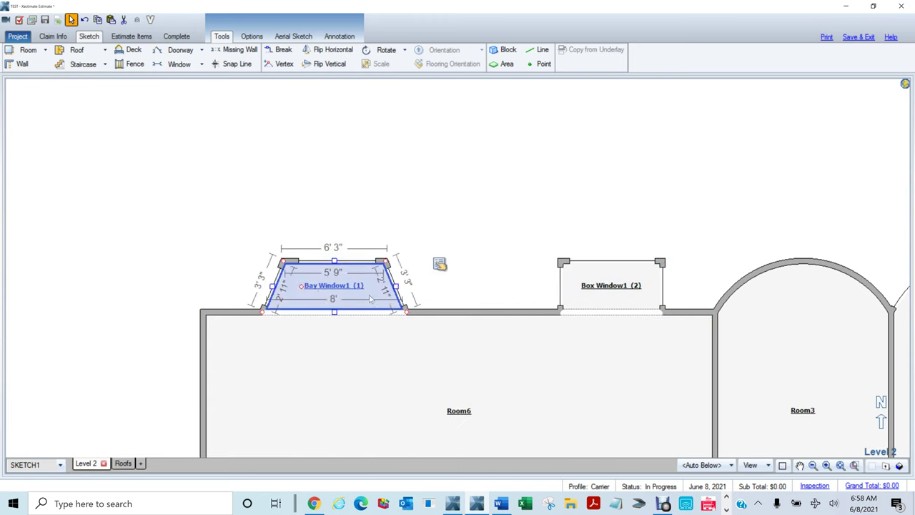
{"action": "left_click_drag", "start_coordinate": [396, 285], "coordinate": [473, 286]}
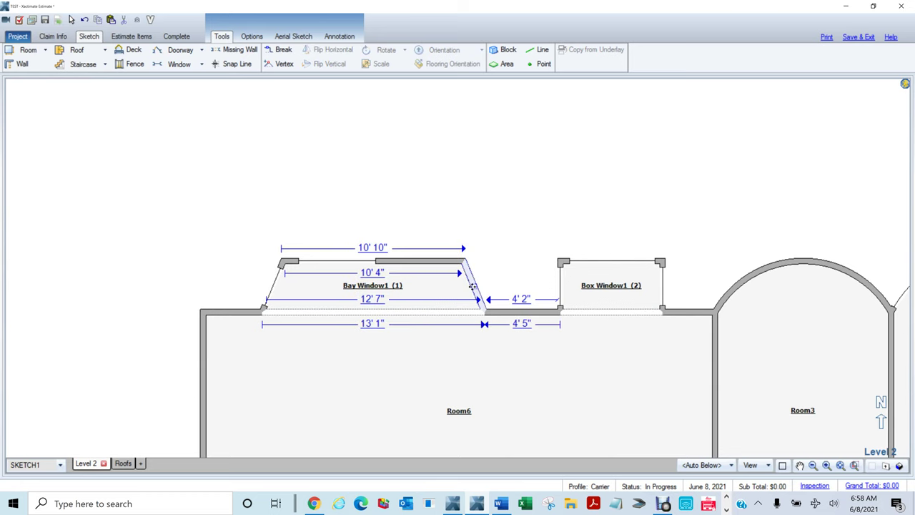
{"action": "left_click", "coordinate": [361, 263]}
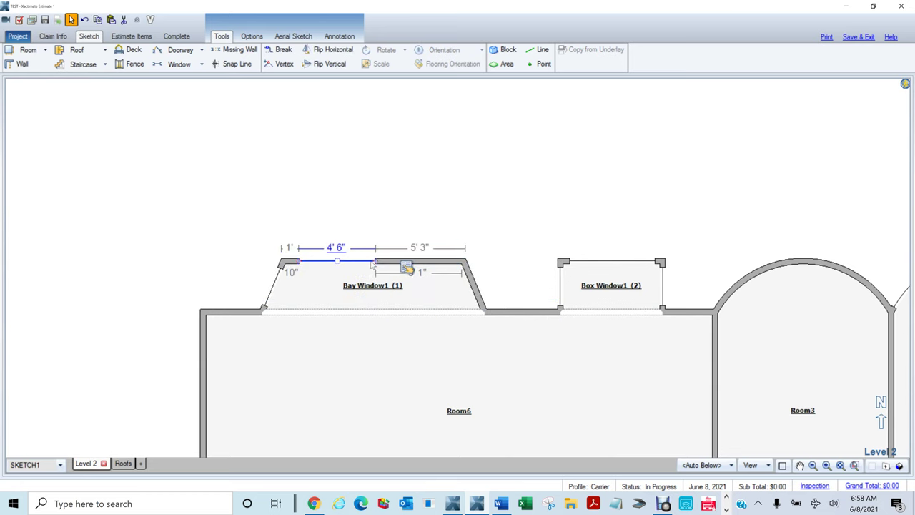
{"action": "left_click_drag", "start_coordinate": [406, 266], "coordinate": [438, 266]}
Add a window to the east angled wall of Bay Window1 (1) matching the west one, and check the bay in 3D.
{"action": "left_click", "coordinate": [274, 290]}
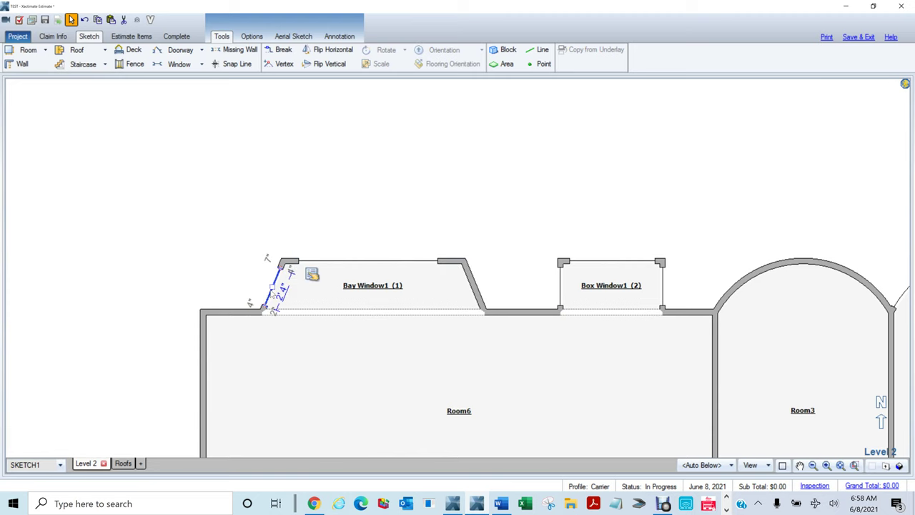
{"action": "key", "text": "b"}
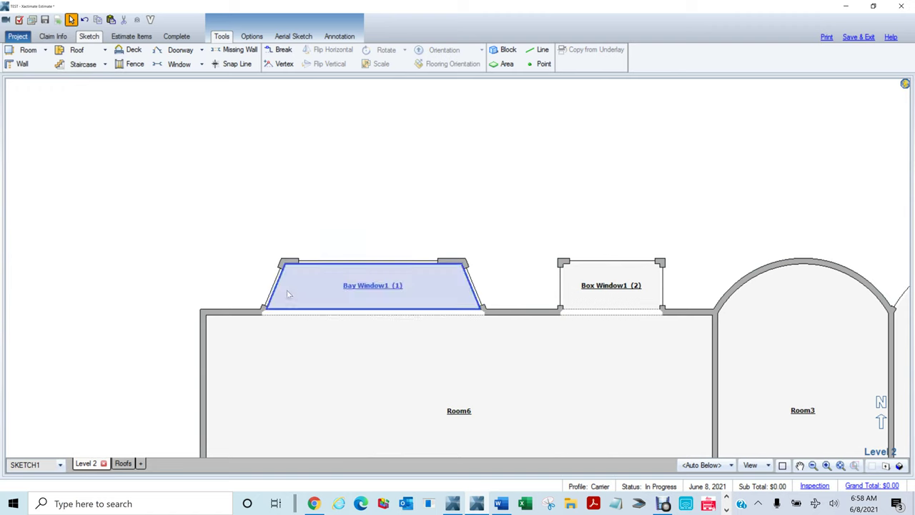
{"action": "key", "text": "3"}
{"action": "mouse_move", "coordinate": [146, 329]}
{"action": "left_mouse_down"}
{"action": "mouse_move", "coordinate": [501, 265]}
{"action": "mouse_move", "coordinate": [557, 133]}
{"action": "mouse_move", "coordinate": [566, 158]}
{"action": "left_mouse_up"}
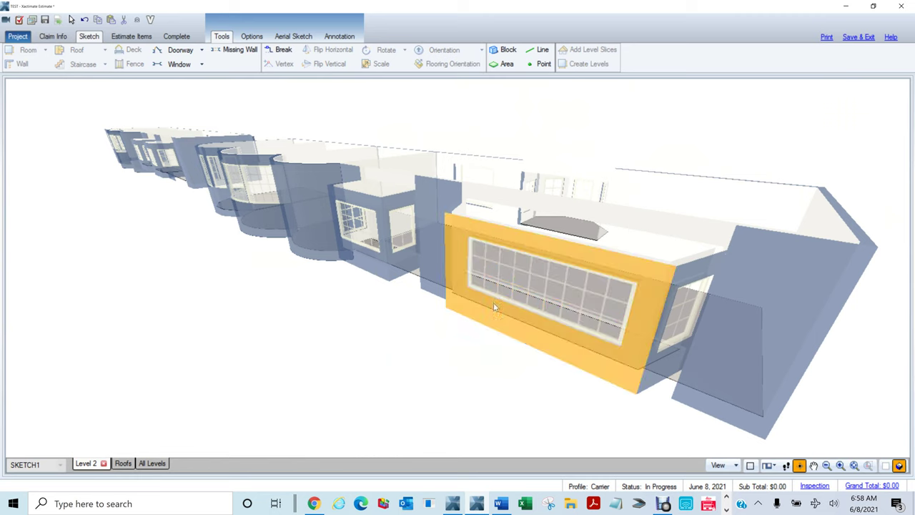
{"action": "key", "text": "F4"}
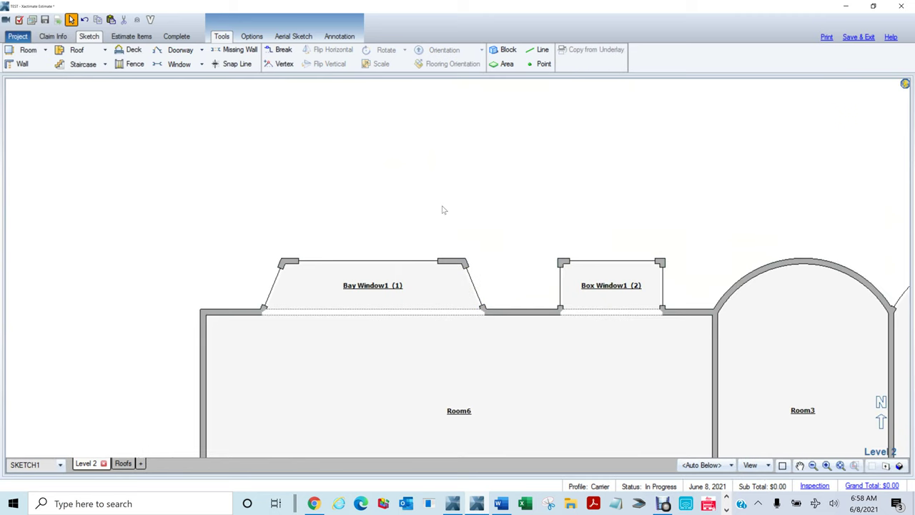
Display the Roofs level to view the underlay outline of the widened bay window.
{"action": "mouse_move", "coordinate": [442, 208]}
{"action": "left_mouse_down"}
{"action": "mouse_move", "coordinate": [519, 168]}
{"action": "mouse_move", "coordinate": [550, 176]}
{"action": "mouse_move", "coordinate": [464, 158]}
{"action": "left_mouse_up"}
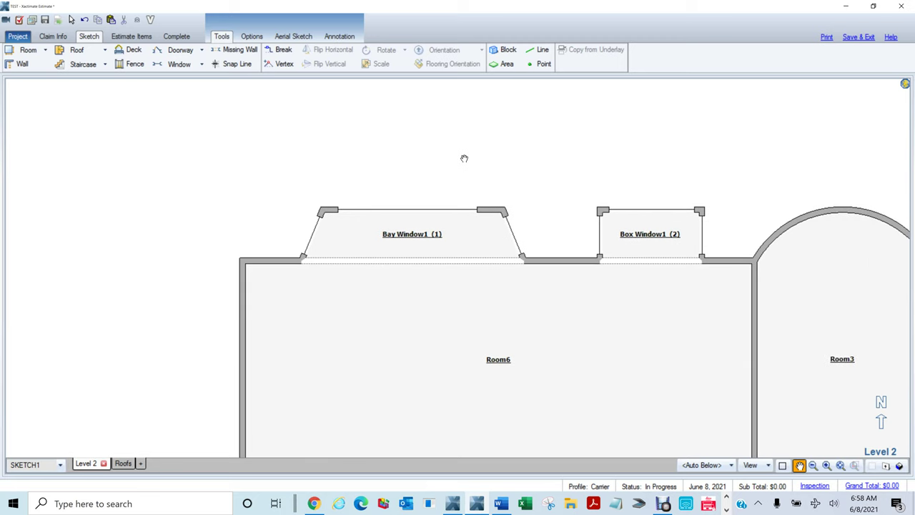
{"action": "key", "text": "Escape"}
{"action": "left_click", "coordinate": [531, 339]}
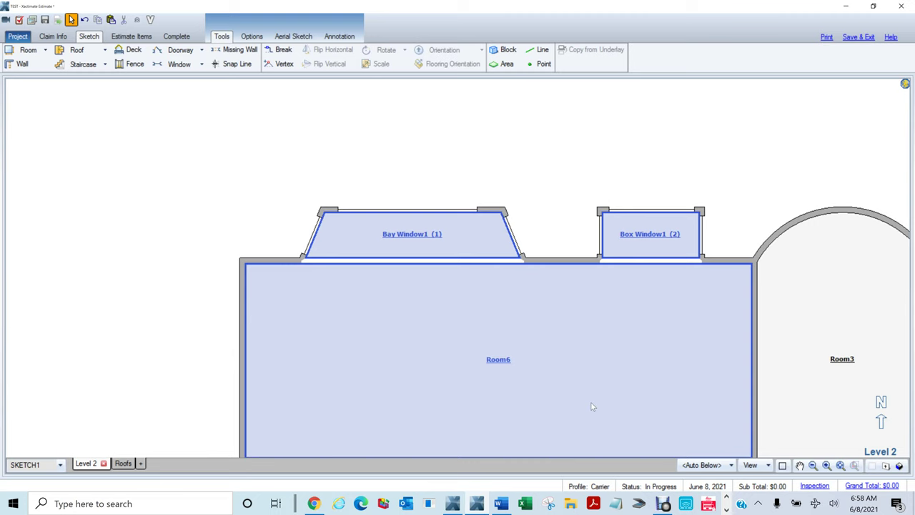
{"action": "left_click", "coordinate": [137, 431]}
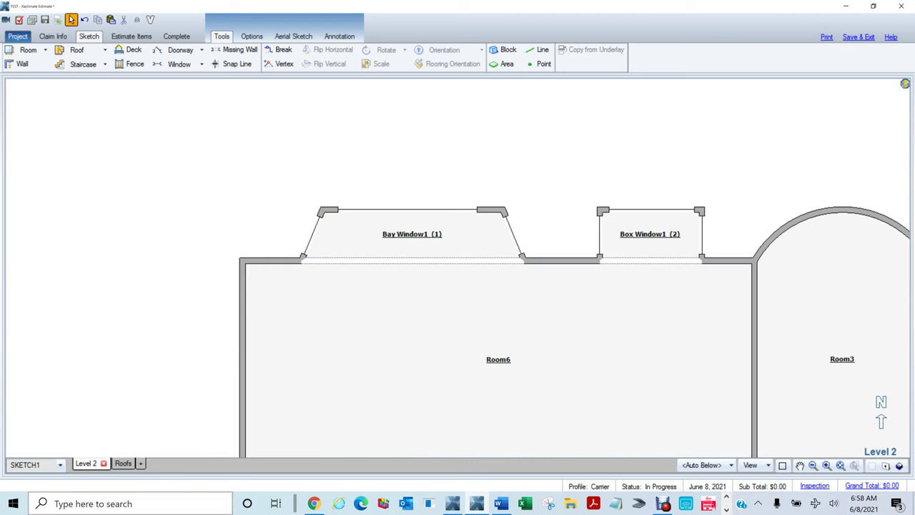
{"action": "left_click", "coordinate": [124, 464]}
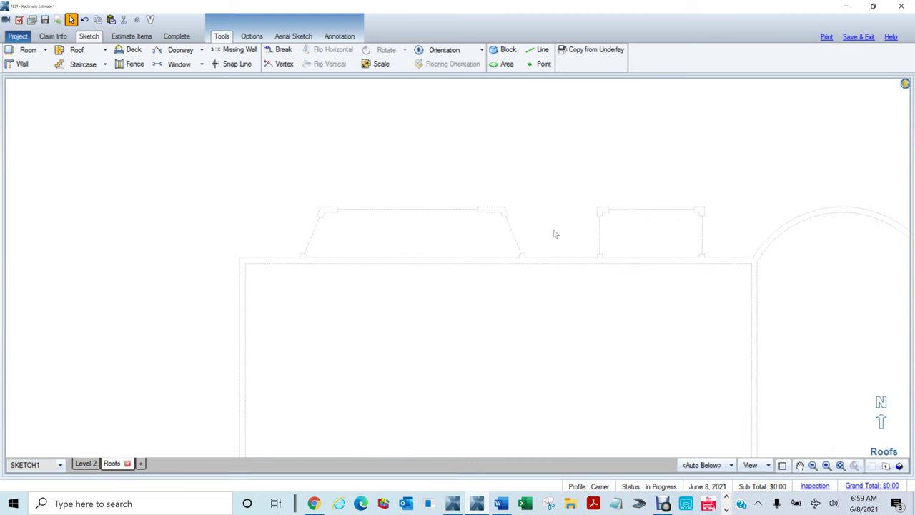
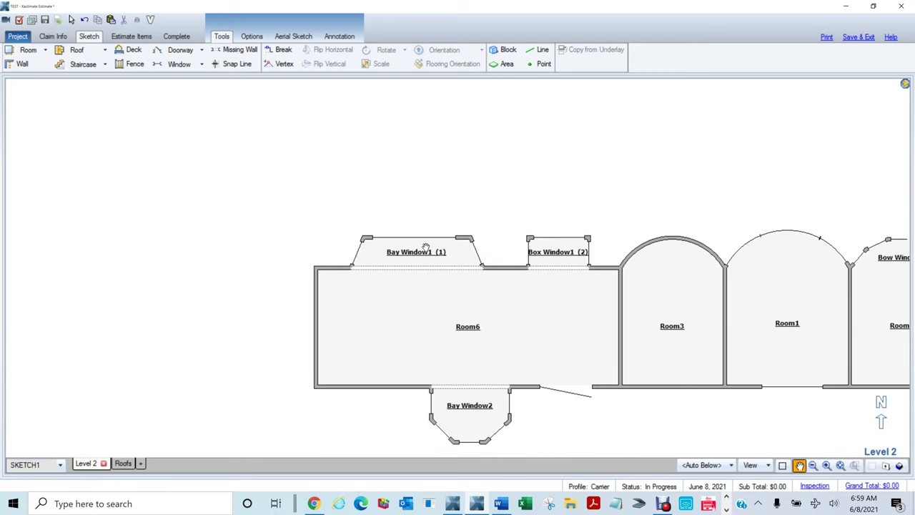
Place a custom Bay Roof over the west part of Bay Window1 (1) on Level 2, along the north wall of Room6.
{"action": "left_click_drag", "start_coordinate": [199, 253], "coordinate": [304, 213]}
{"action": "left_click_drag", "start_coordinate": [233, 230], "coordinate": [333, 204]}
{"action": "key", "text": "Escape"}
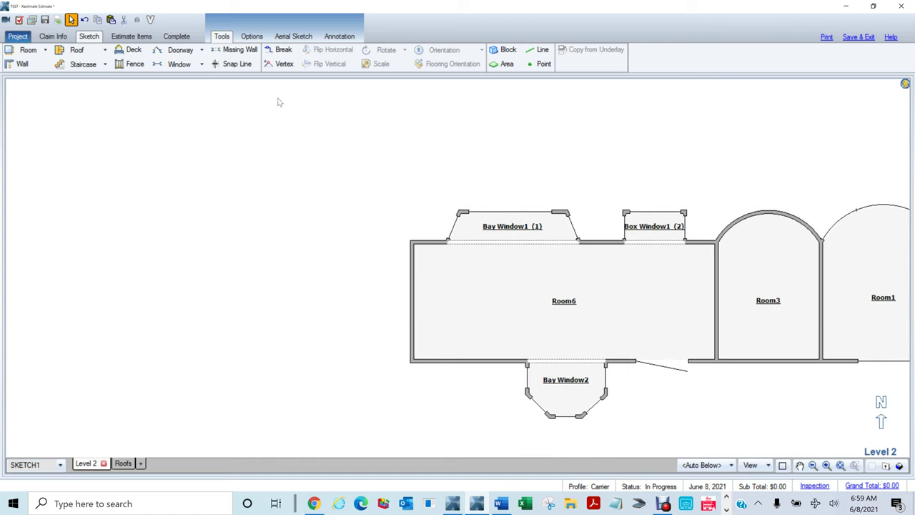
{"action": "left_click", "coordinate": [105, 51]}
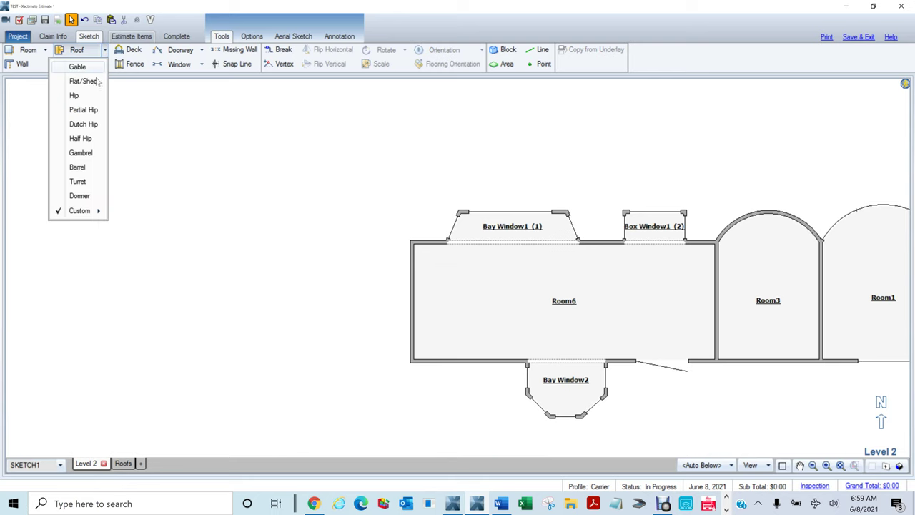
{"action": "mouse_move", "coordinate": [100, 211]}
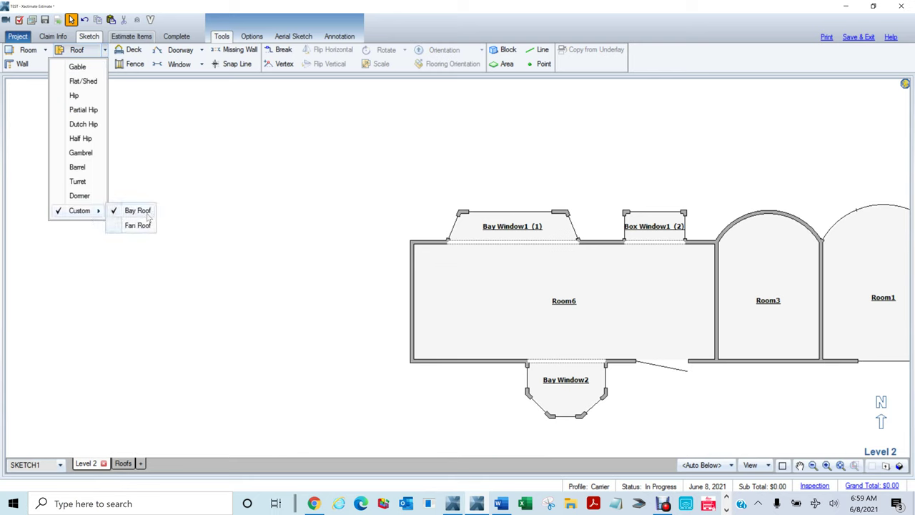
{"action": "left_click", "coordinate": [148, 212]}
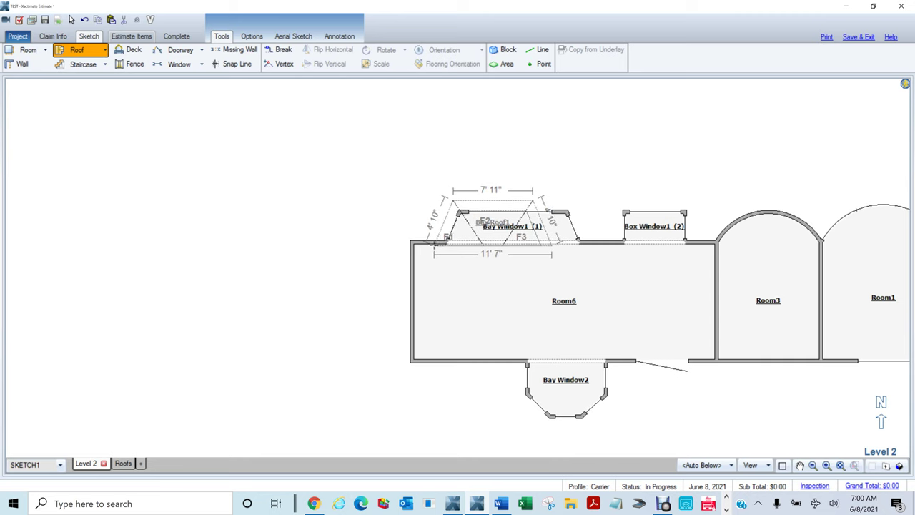
{"action": "left_click", "coordinate": [434, 244]}
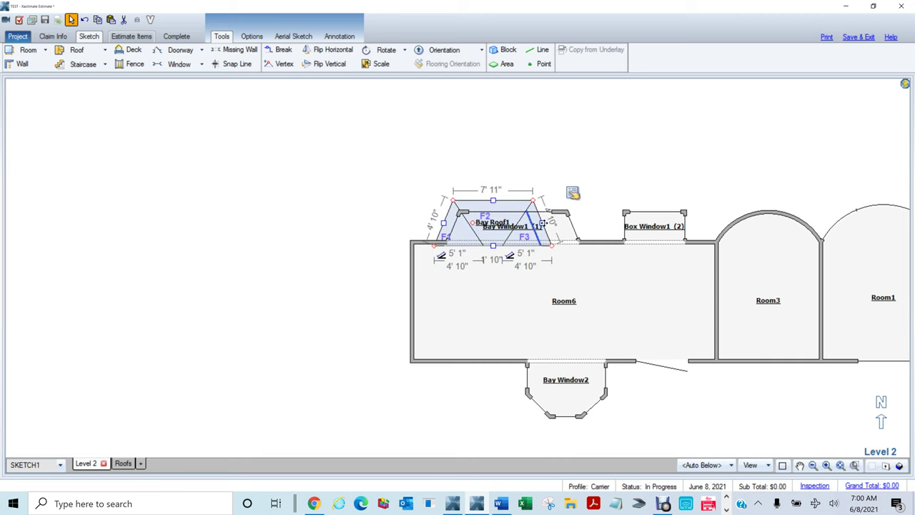
Stretch the bay roof's east side to a front edge of 11' 10" and check the roof on Level 2 in 3D.
{"action": "left_click_drag", "start_coordinate": [541, 225], "coordinate": [579, 216]}
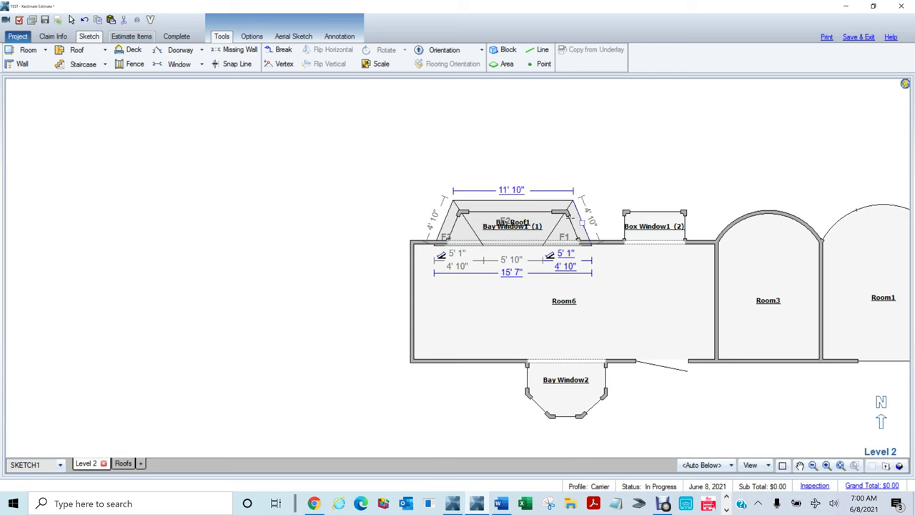
{"action": "left_click", "coordinate": [333, 178]}
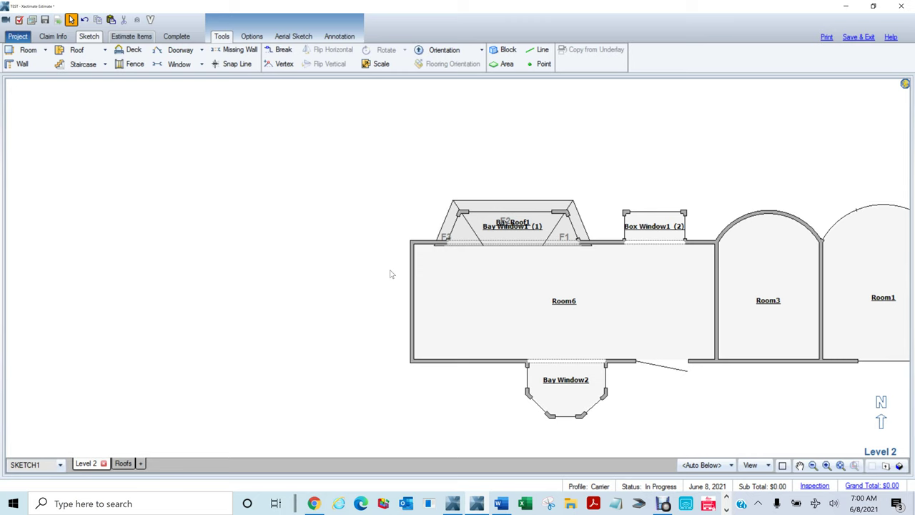
{"action": "key", "text": "3"}
{"action": "mouse_move", "coordinate": [290, 235]}
{"action": "left_mouse_down"}
{"action": "mouse_move", "coordinate": [523, 184]}
{"action": "mouse_move", "coordinate": [564, 81]}
{"action": "mouse_move", "coordinate": [561, 100]}
{"action": "left_mouse_up"}
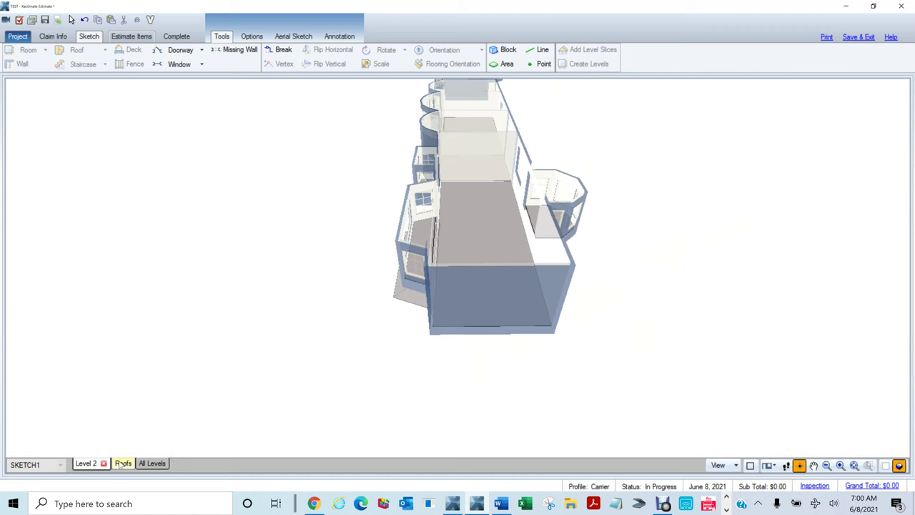
{"action": "key", "text": "F3"}
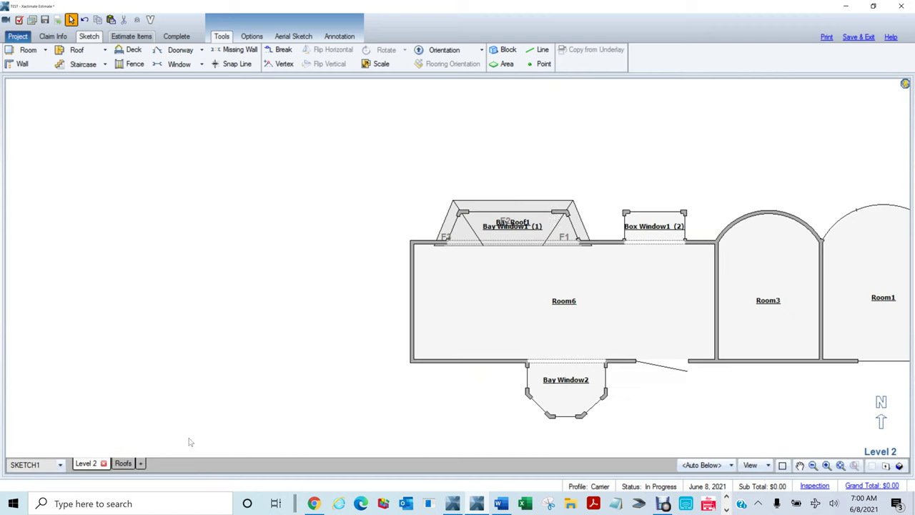
Move the Bay Roof1 label west, clear of the overlapping Bay Window1 (1) label.
{"action": "left_click", "coordinate": [486, 230]}
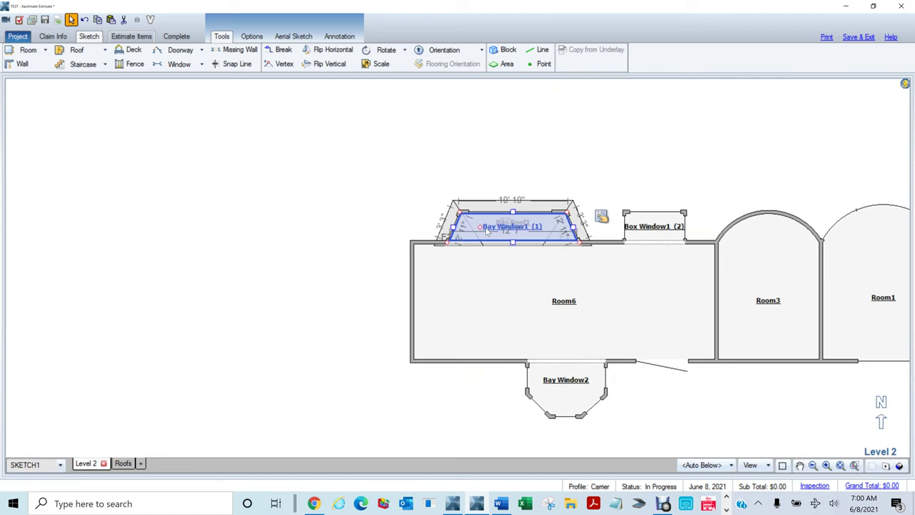
{"action": "scroll", "coordinate": [494, 179], "scroll_direction": "up", "scroll_amount": 4}
{"action": "left_click", "coordinate": [595, 332]}
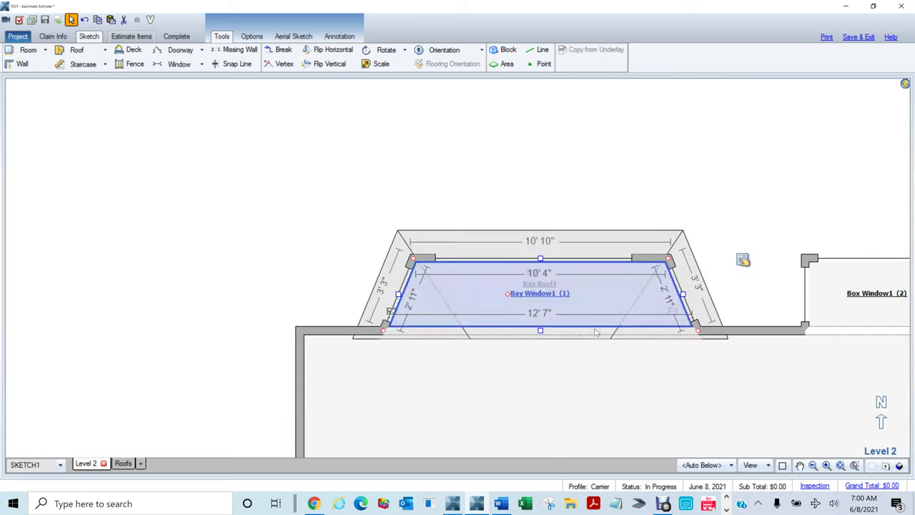
{"action": "mouse_move", "coordinate": [582, 198]}
{"action": "left_mouse_down"}
{"action": "mouse_move", "coordinate": [449, 123]}
{"action": "mouse_move", "coordinate": [481, 188]}
{"action": "left_mouse_up"}
{"action": "key", "text": "Escape"}
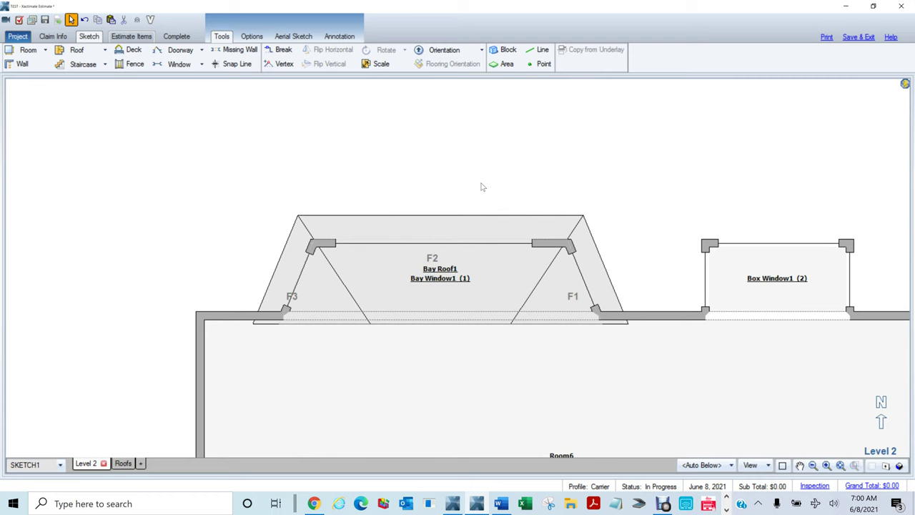
{"action": "left_click", "coordinate": [452, 271]}
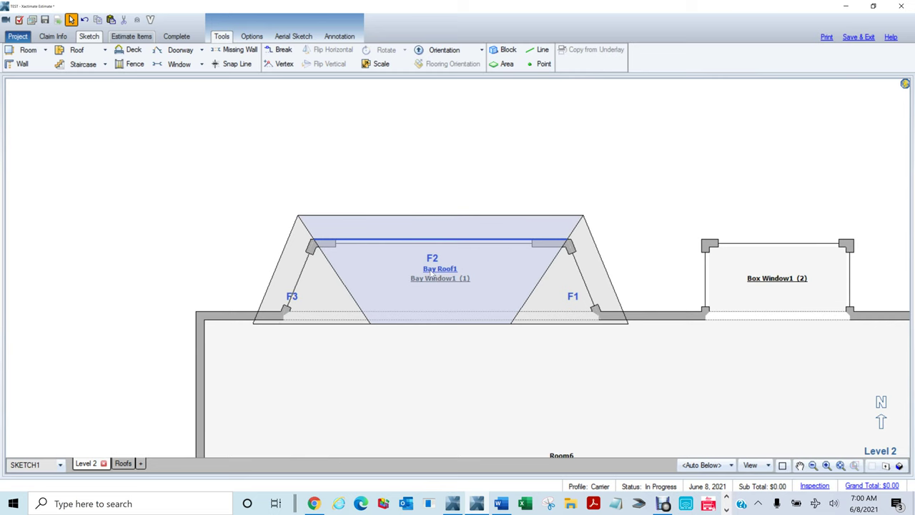
{"action": "middle_click", "coordinate": [431, 271]}
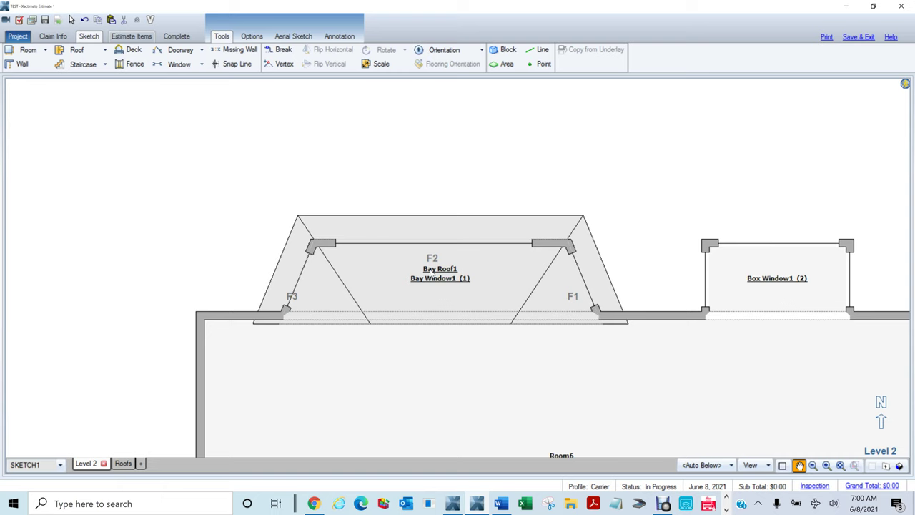
{"action": "middle_click", "coordinate": [432, 270]}
{"action": "key", "text": "Escape"}
{"action": "left_click", "coordinate": [431, 274]}
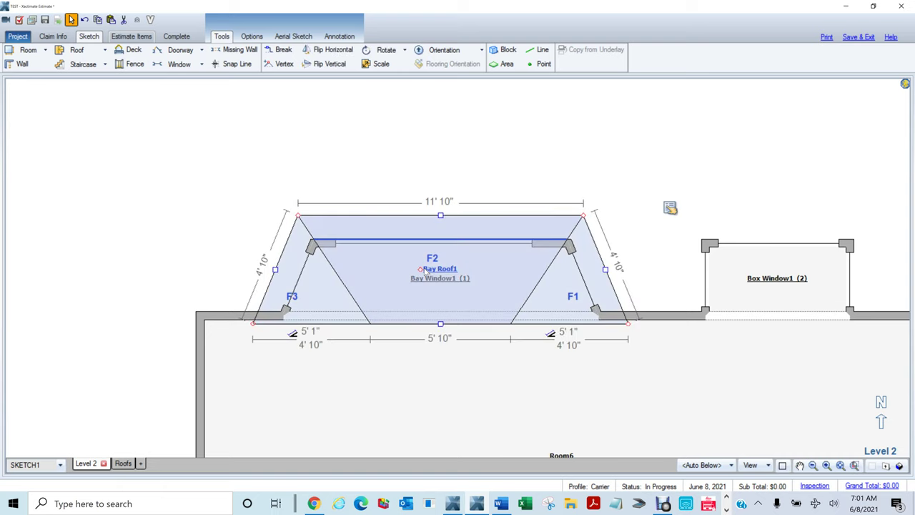
{"action": "left_click", "coordinate": [420, 273]}
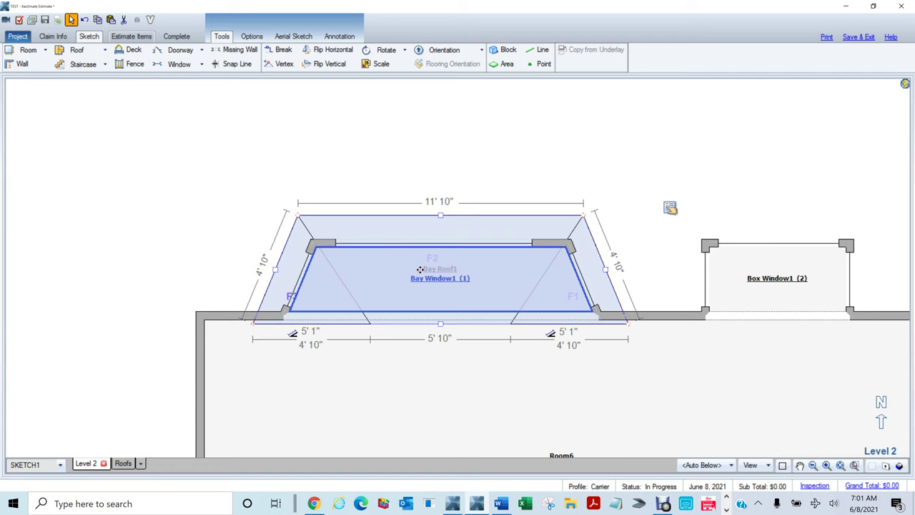
{"action": "left_click_drag", "start_coordinate": [421, 269], "coordinate": [340, 266]}
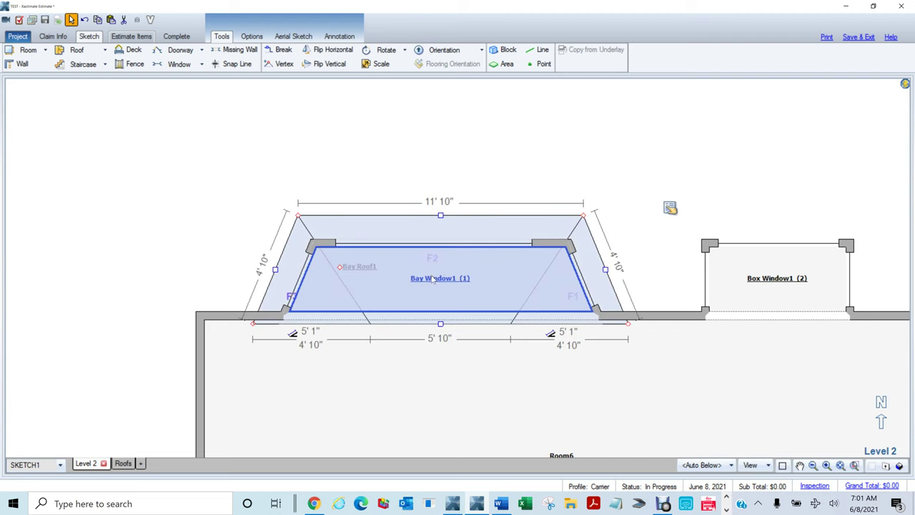
{"action": "left_click", "coordinate": [357, 144]}
Select Bay Window1 (1) and Bay Roof1 by their separated labels to tell the two objects apart.
{"action": "left_click", "coordinate": [422, 282]}
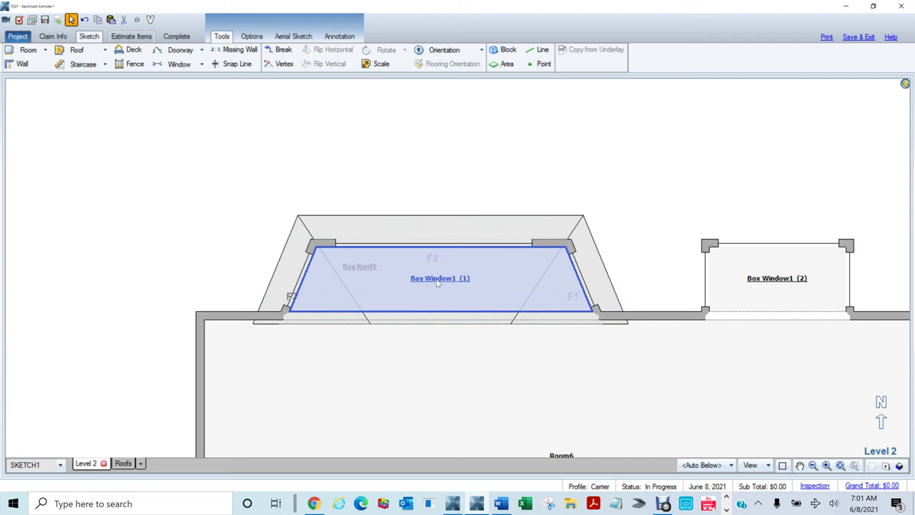
{"action": "left_click", "coordinate": [434, 282]}
{"action": "left_click", "coordinate": [360, 267]}
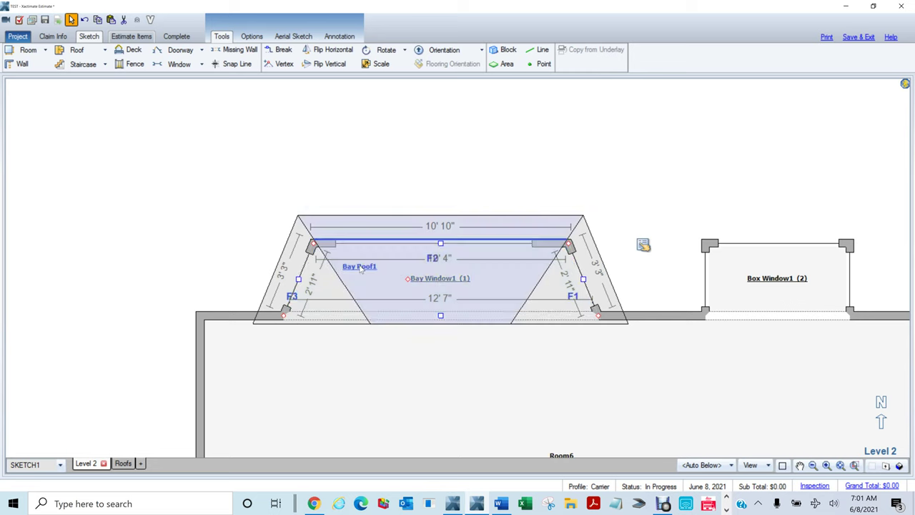
{"action": "left_click", "coordinate": [444, 280]}
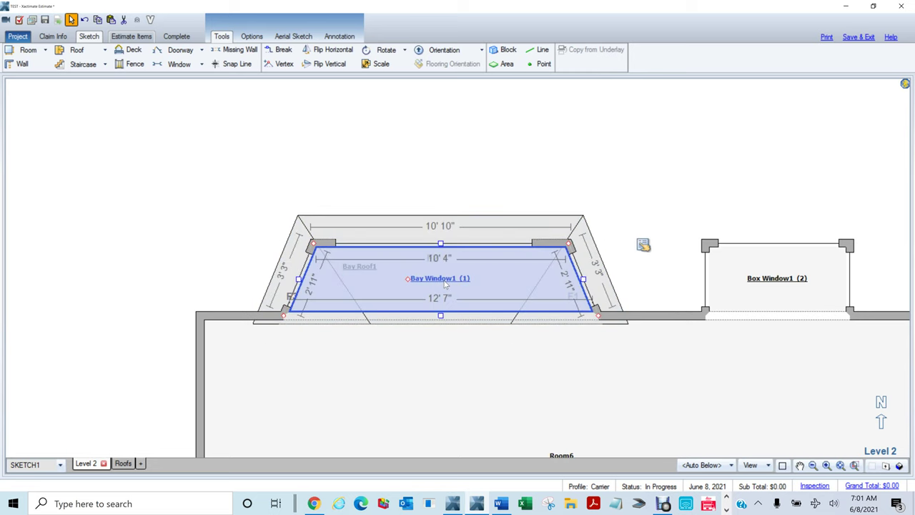
{"action": "left_click", "coordinate": [398, 153]}
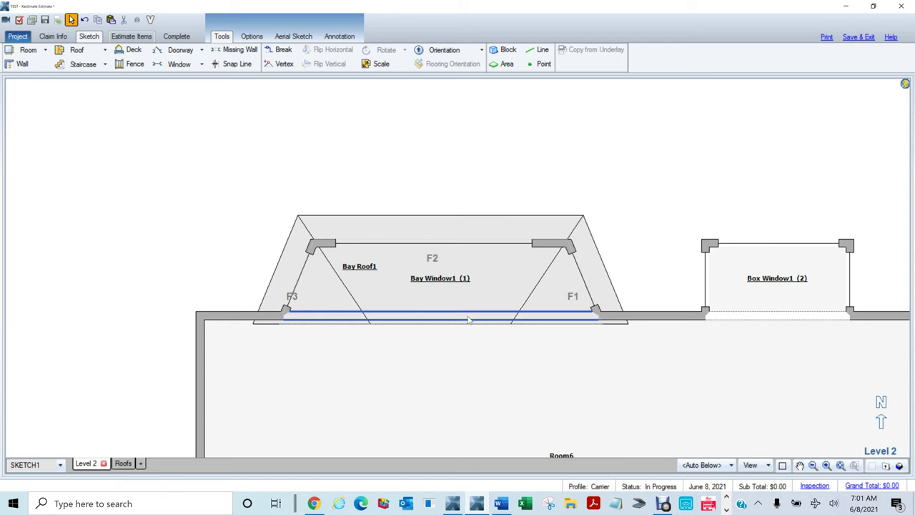
Paste Bay Roof1 from Level 2 onto the Roofs level, over the underlay outline of the widened bay window.
{"action": "left_click", "coordinate": [354, 269]}
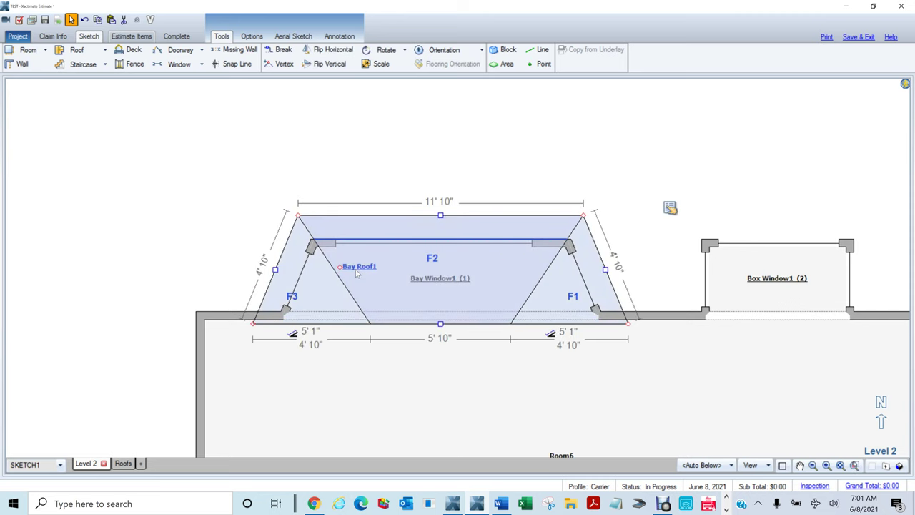
{"action": "left_click", "coordinate": [114, 463]}
{"action": "key", "text": "ctrl+v"}
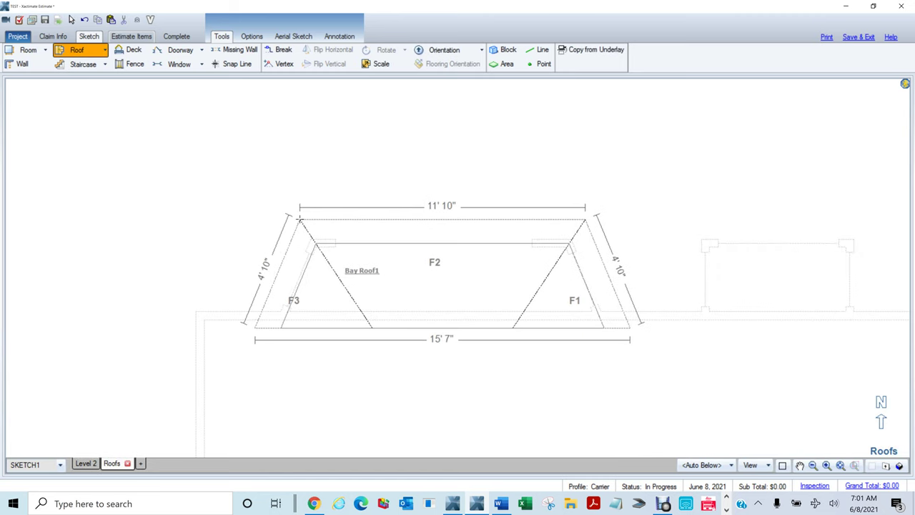
{"action": "left_click", "coordinate": [299, 219]}
{"action": "left_click", "coordinate": [235, 199]}
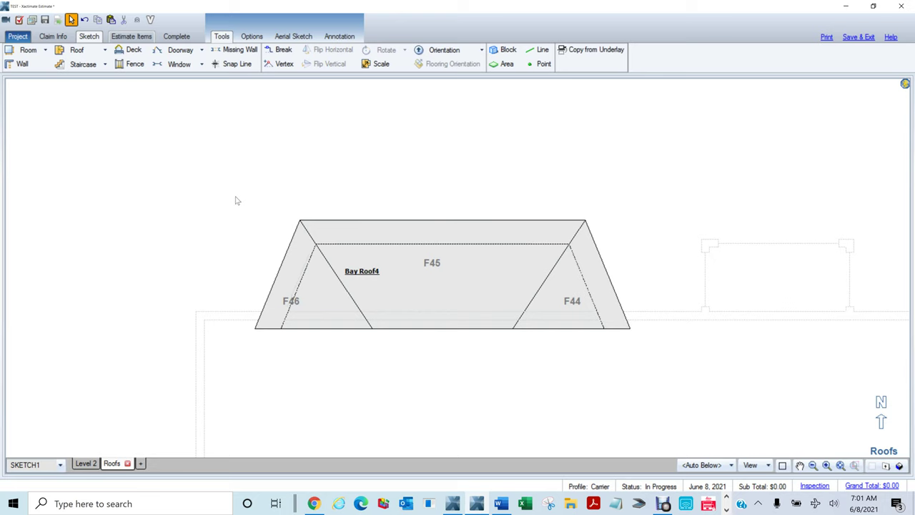
Lower the pasted bay roof onto the bay window walls in the 3D view of all levels, and return to the plan.
{"action": "key", "text": "F9"}
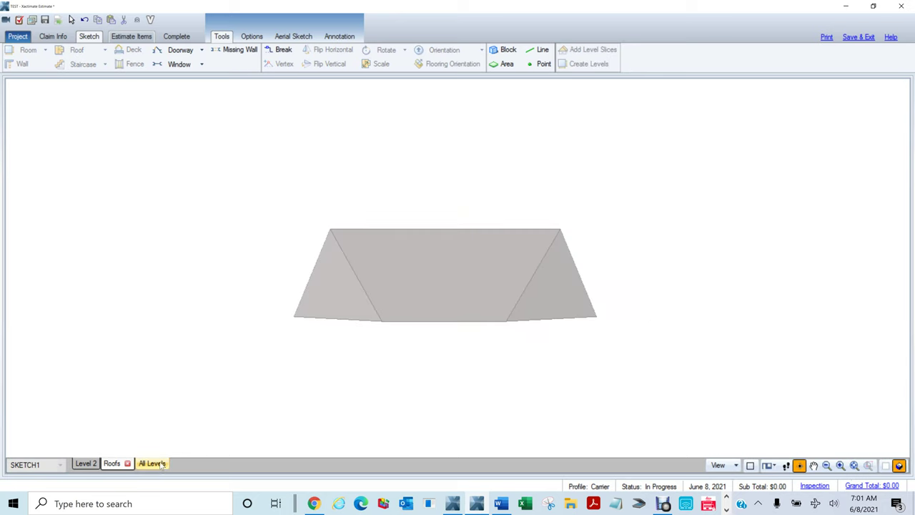
{"action": "left_click", "coordinate": [159, 464]}
{"action": "left_click_drag", "start_coordinate": [132, 293], "coordinate": [517, 122]}
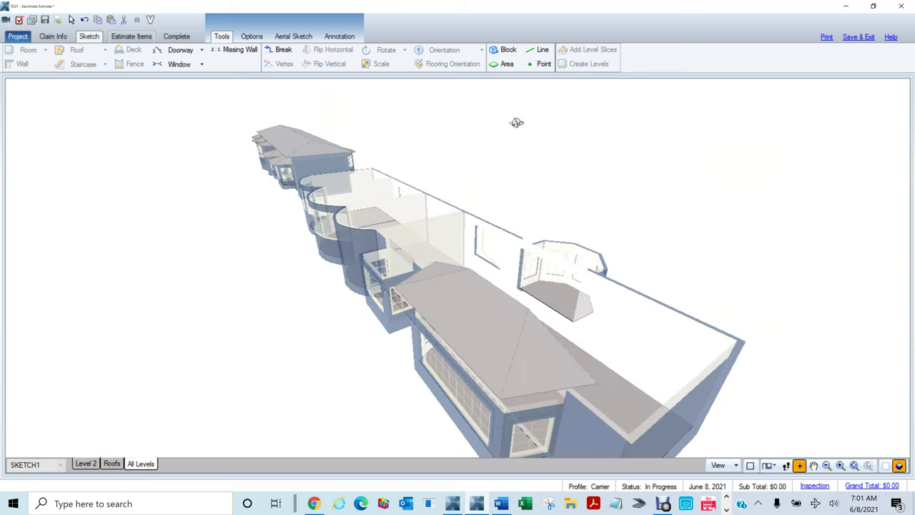
{"action": "left_click", "coordinate": [490, 326]}
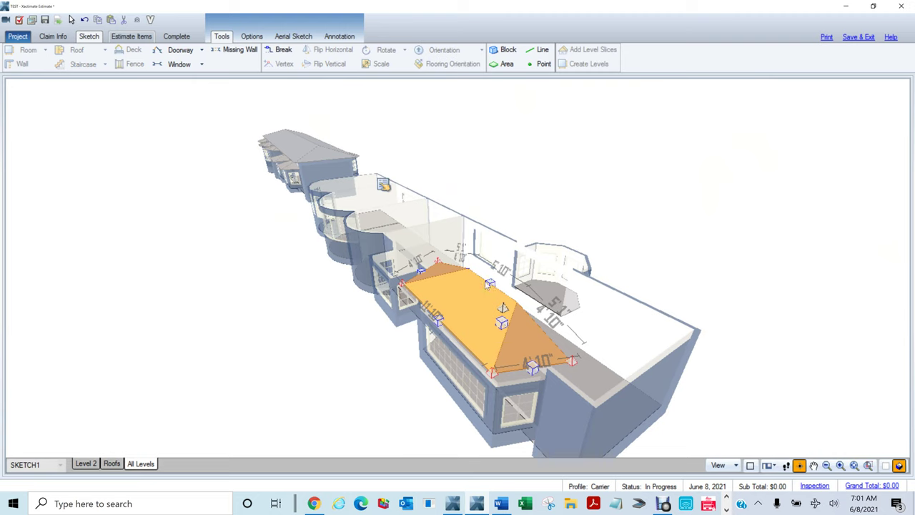
{"action": "left_click_drag", "start_coordinate": [503, 307], "coordinate": [508, 338]}
{"action": "left_click_drag", "start_coordinate": [725, 335], "coordinate": [730, 317]}
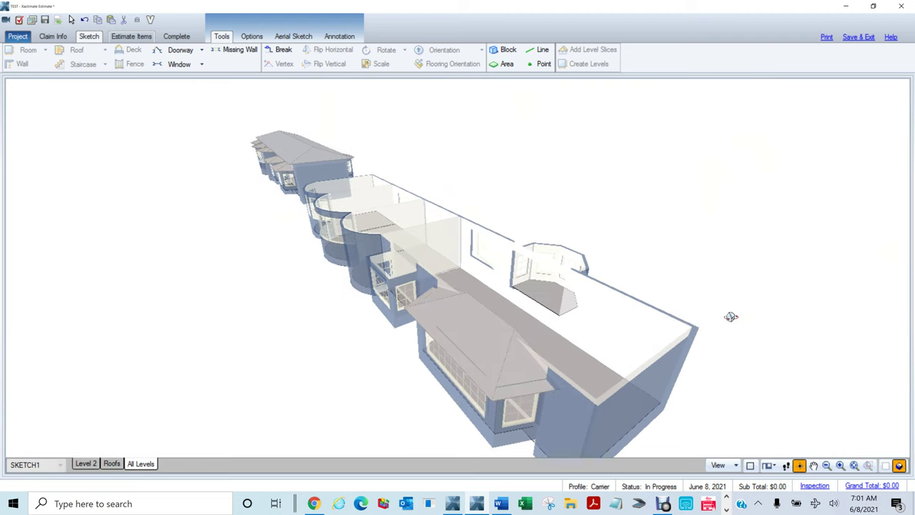
{"action": "key", "text": "Escape"}
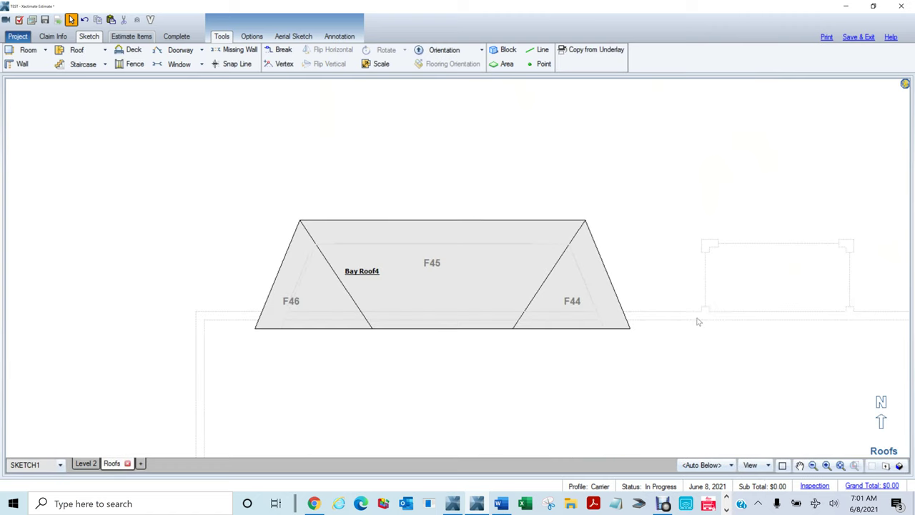
Add a custom fan roof on the Roofs level and position it over the bow window outline of the easternmost room.
{"action": "scroll", "coordinate": [709, 319], "scroll_direction": "down", "scroll_amount": 3}
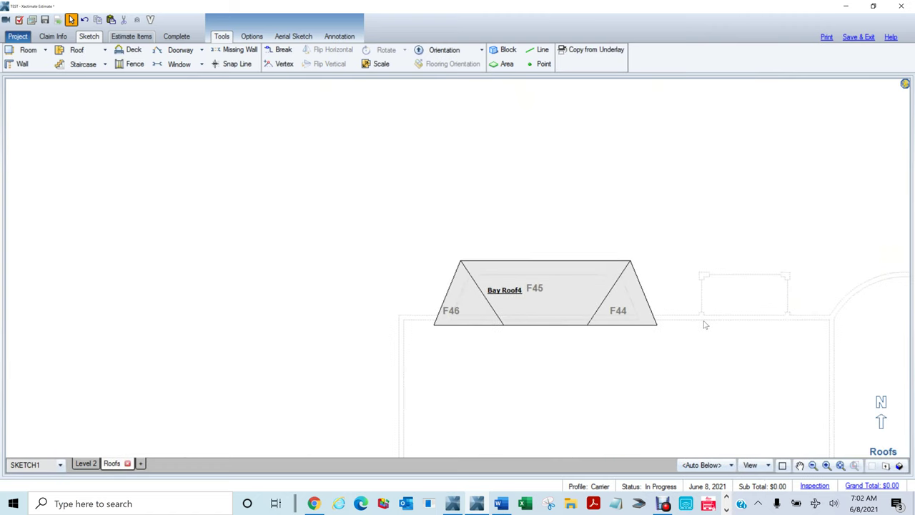
{"action": "scroll", "coordinate": [704, 324], "scroll_direction": "down", "scroll_amount": 1}
{"action": "left_click_drag", "start_coordinate": [725, 351], "coordinate": [562, 198]}
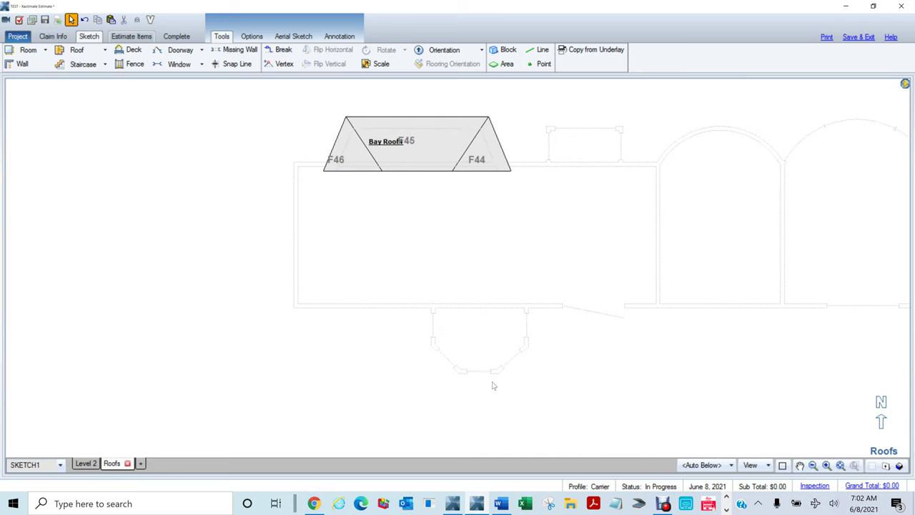
{"action": "left_click_drag", "start_coordinate": [604, 277], "coordinate": [228, 366]}
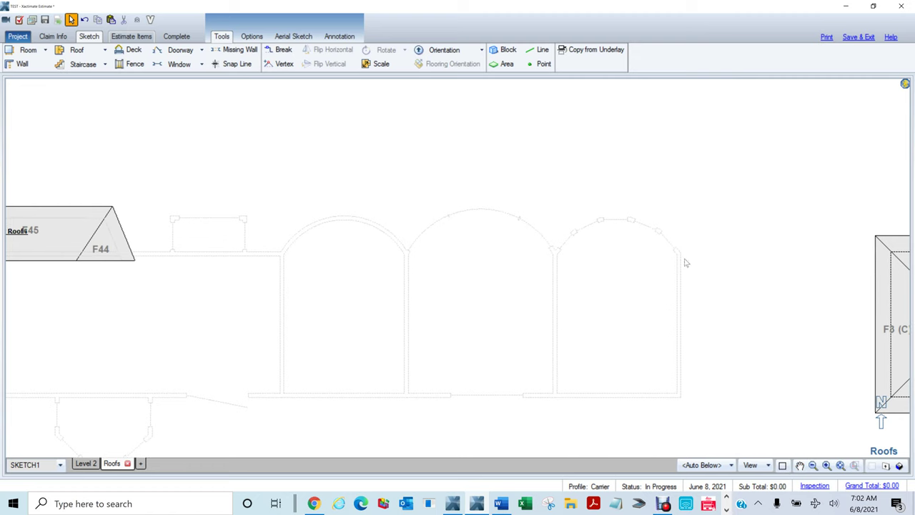
{"action": "scroll", "coordinate": [772, 197], "scroll_direction": "down", "scroll_amount": 2}
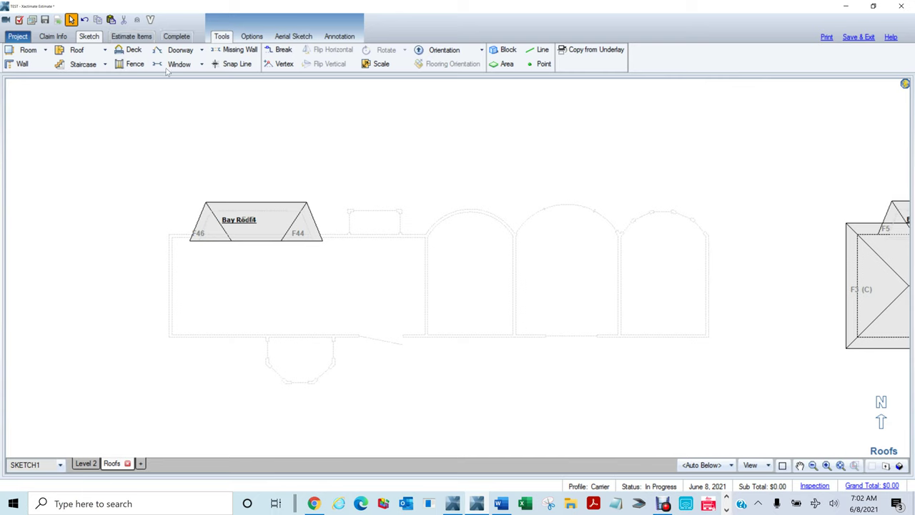
{"action": "left_click", "coordinate": [104, 50]}
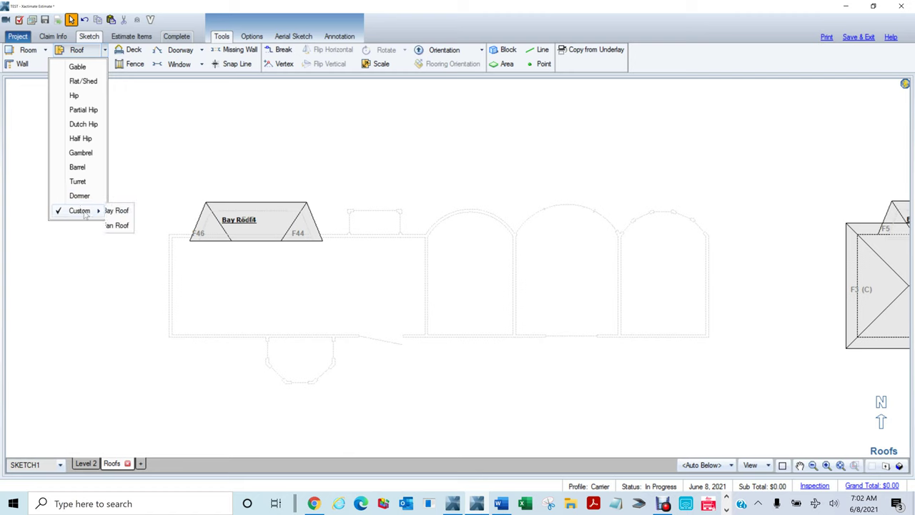
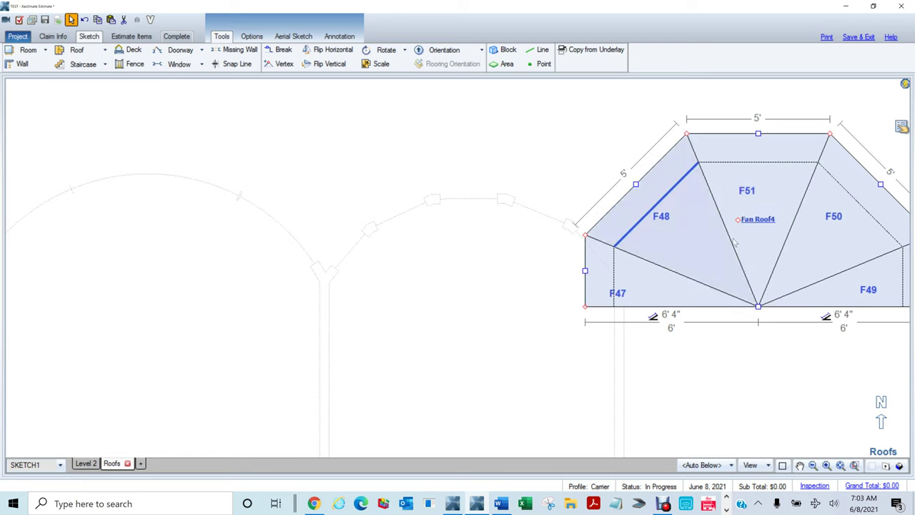
{"action": "mouse_move", "coordinate": [740, 220]}
{"action": "left_mouse_down"}
{"action": "mouse_move", "coordinate": [662, 264]}
{"action": "mouse_move", "coordinate": [462, 241]}
{"action": "mouse_move", "coordinate": [444, 258]}
{"action": "mouse_move", "coordinate": [455, 257]}
{"action": "left_mouse_up"}
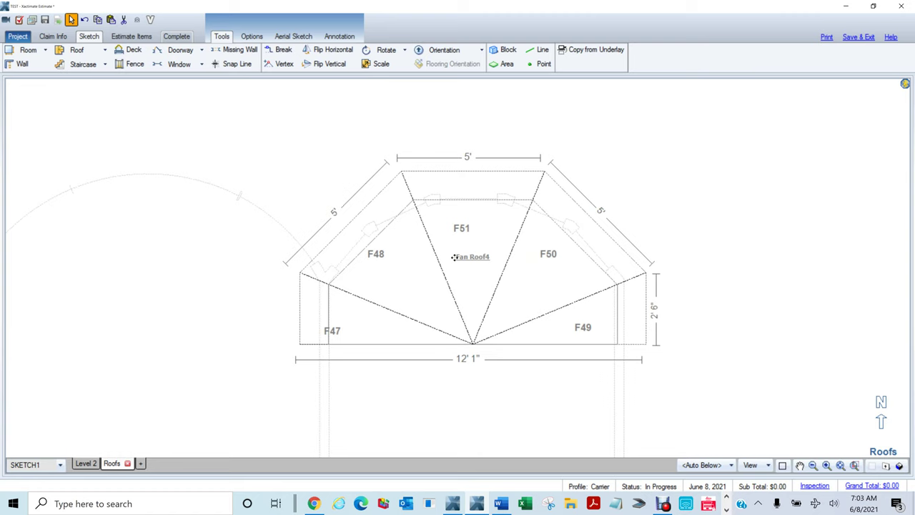
{"action": "left_click_drag", "start_coordinate": [455, 257], "coordinate": [454, 257]}
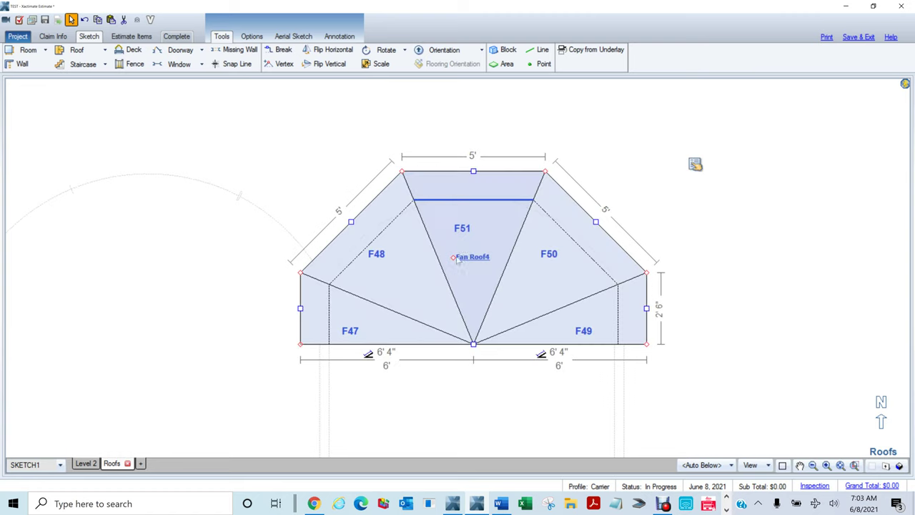
Narrow the fan roof's front edge to about 3' 3" by moving both of its front corners inward.
{"action": "scroll", "coordinate": [522, 193], "scroll_direction": "up", "scroll_amount": 2}
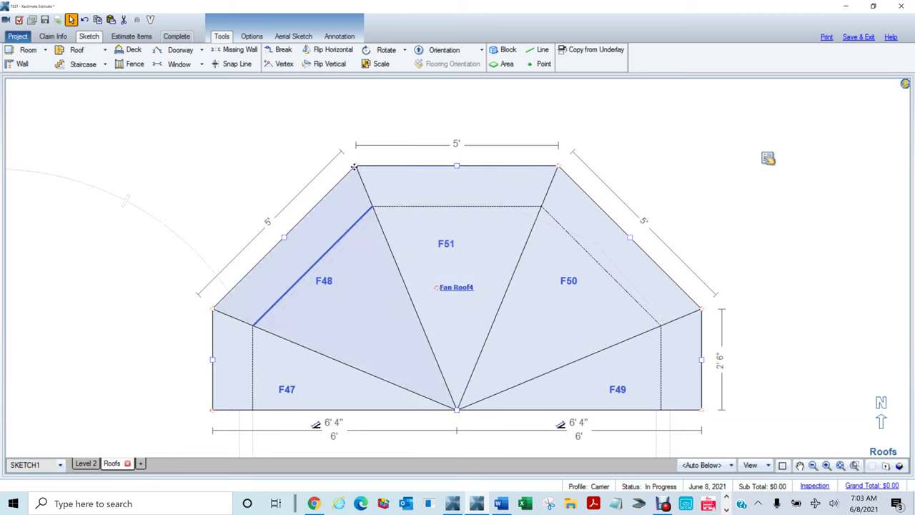
{"action": "left_click_drag", "start_coordinate": [356, 165], "coordinate": [384, 165]}
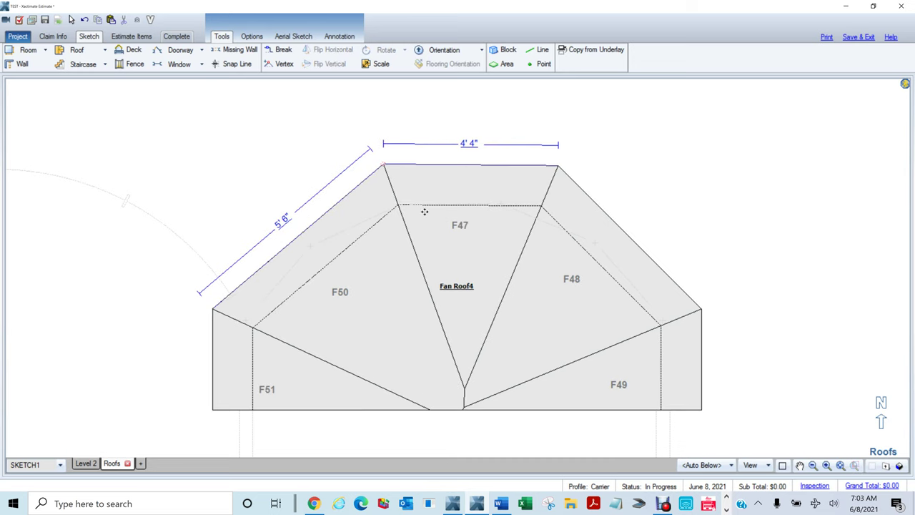
{"action": "scroll", "coordinate": [504, 211], "scroll_direction": "up", "scroll_amount": 4}
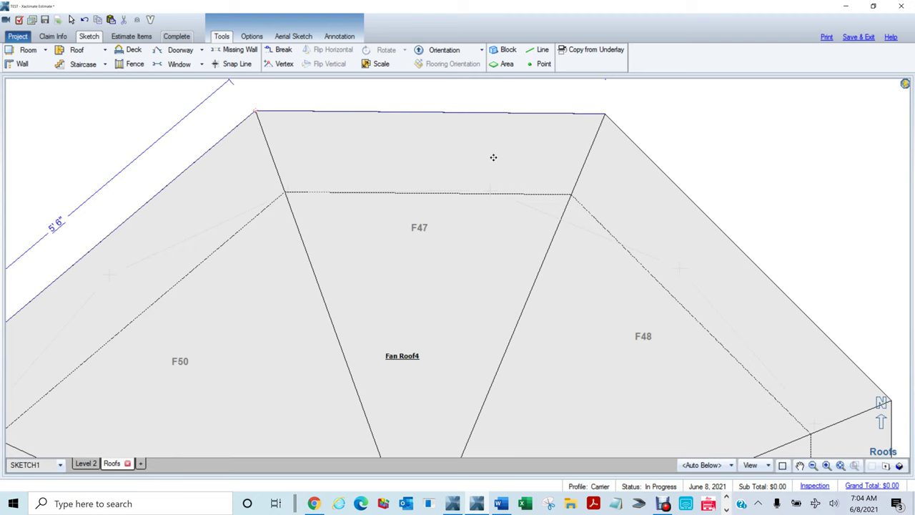
{"action": "left_click", "coordinate": [484, 296]}
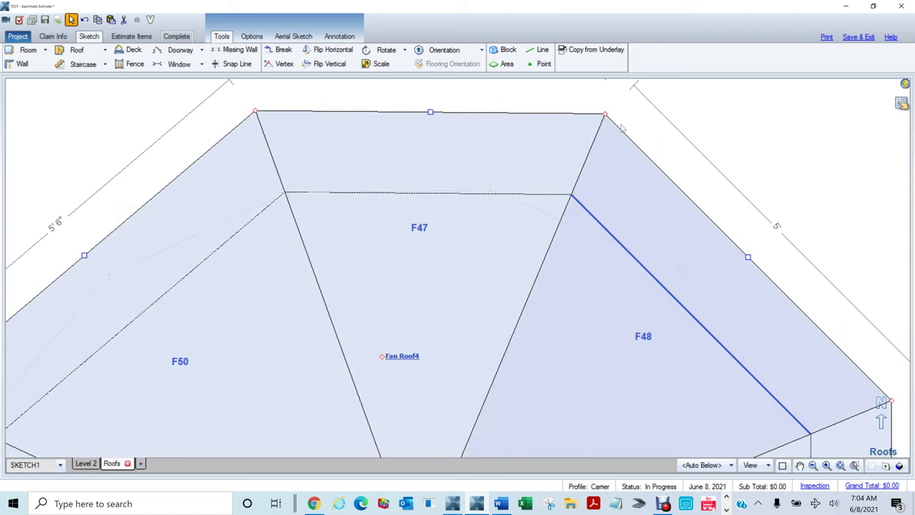
{"action": "left_click_drag", "start_coordinate": [605, 114], "coordinate": [605, 112]}
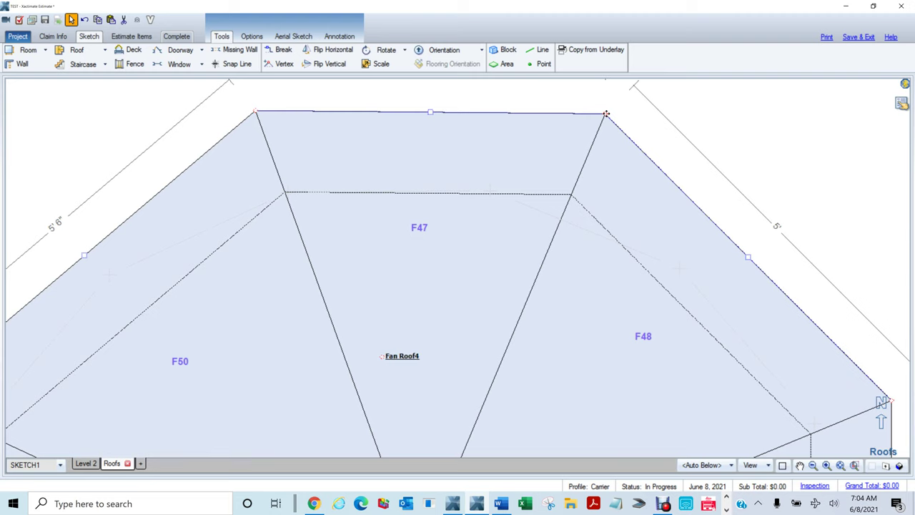
{"action": "mouse_move", "coordinate": [607, 114]}
{"action": "left_mouse_down"}
{"action": "mouse_move", "coordinate": [540, 101]}
{"action": "mouse_move", "coordinate": [521, 113]}
{"action": "left_mouse_up"}
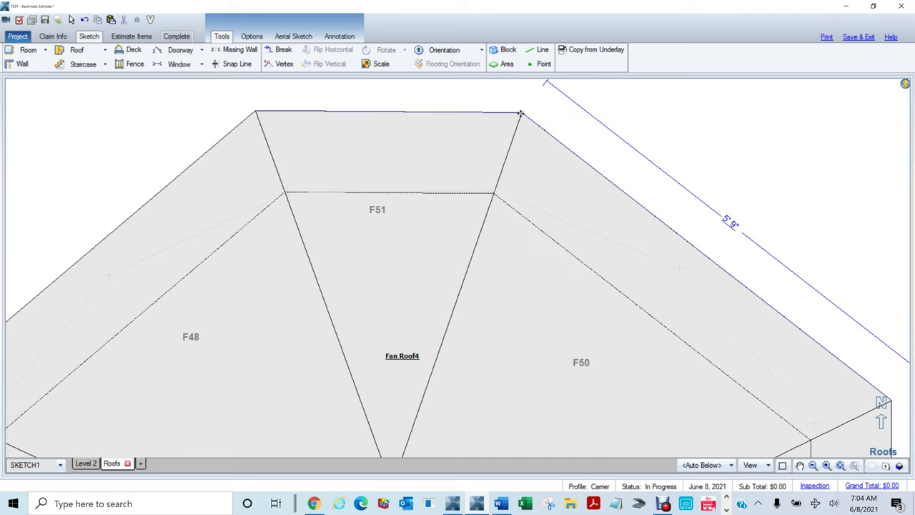
{"action": "scroll", "coordinate": [699, 177], "scroll_direction": "down", "scroll_amount": 3}
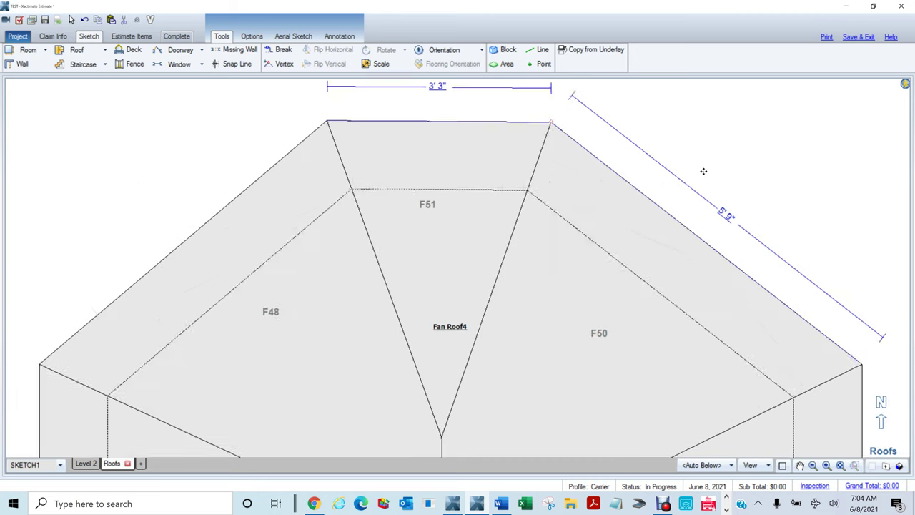
{"action": "left_click_drag", "start_coordinate": [629, 319], "coordinate": [557, 327]}
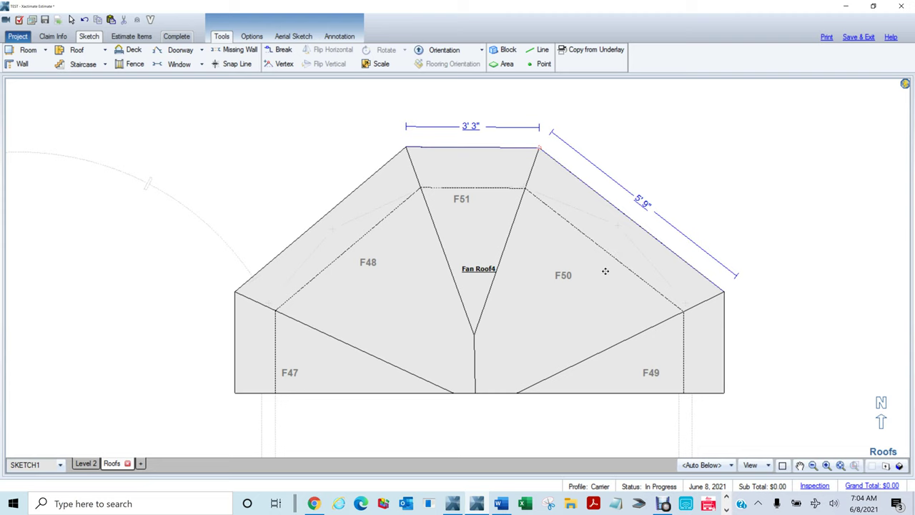
Move the fan roof's east and west shoulder corners slightly north so both side edges are about 2' 8" long.
{"action": "left_click", "coordinate": [540, 314]}
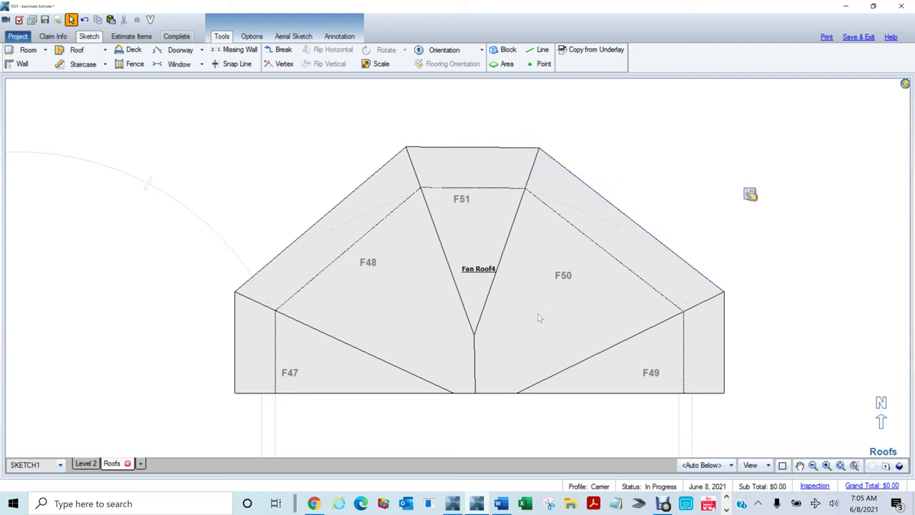
{"action": "left_click", "coordinate": [563, 276]}
{"action": "left_click", "coordinate": [563, 275]}
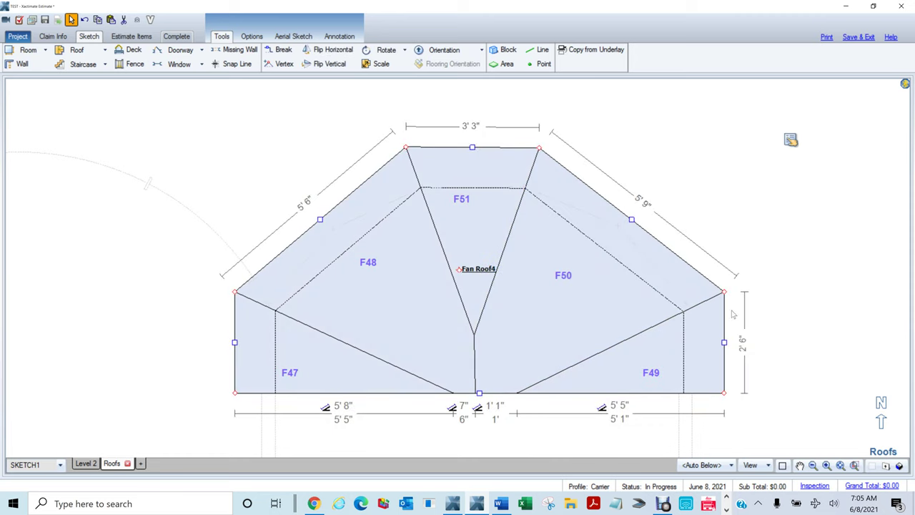
{"action": "scroll", "coordinate": [734, 313], "scroll_direction": "up", "scroll_amount": 1}
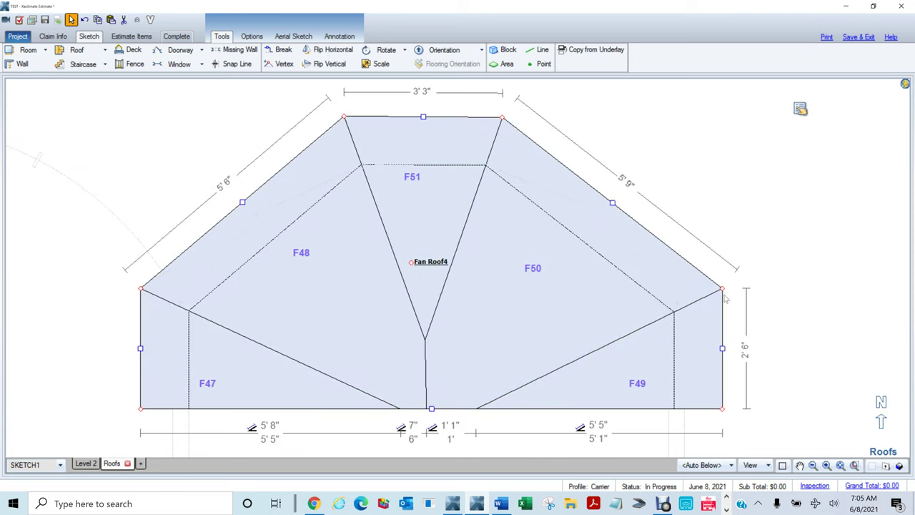
{"action": "left_click_drag", "start_coordinate": [723, 289], "coordinate": [724, 281]}
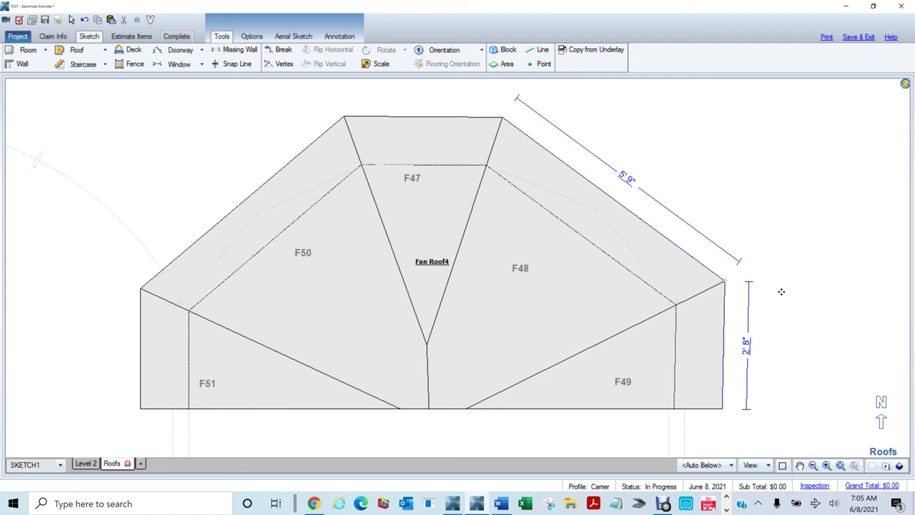
{"action": "left_click", "coordinate": [215, 334]}
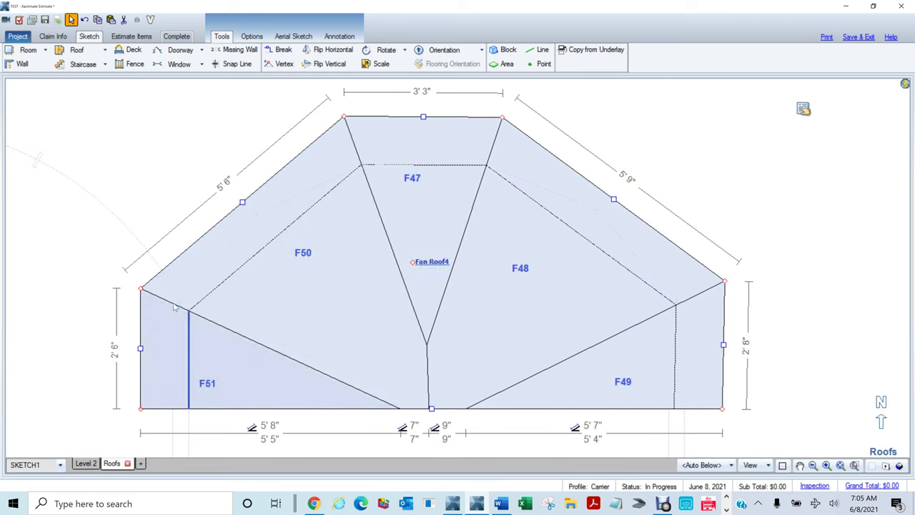
{"action": "left_click", "coordinate": [139, 288]}
{"action": "left_click_drag", "start_coordinate": [139, 288], "coordinate": [131, 279]}
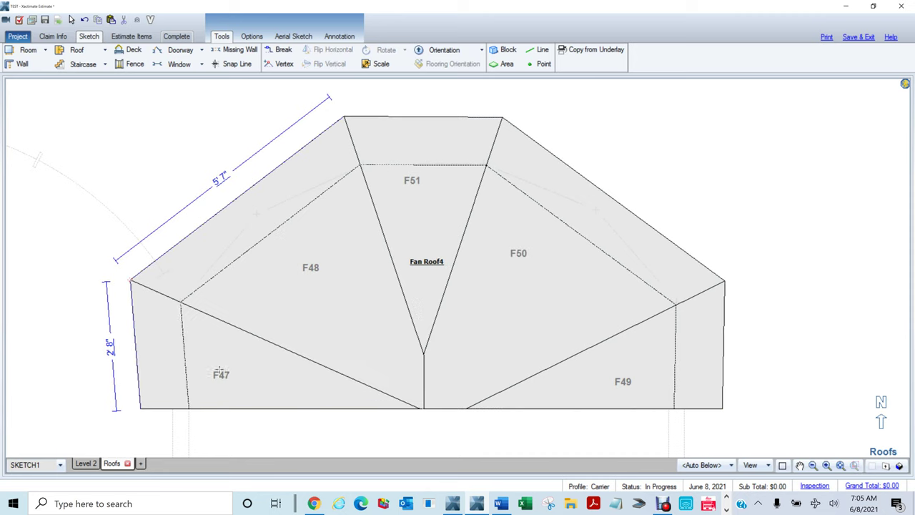
Move the fan roof's two back corners outward to straighten its sides, making the back edge about 12' 4" long.
{"action": "left_click", "coordinate": [285, 366]}
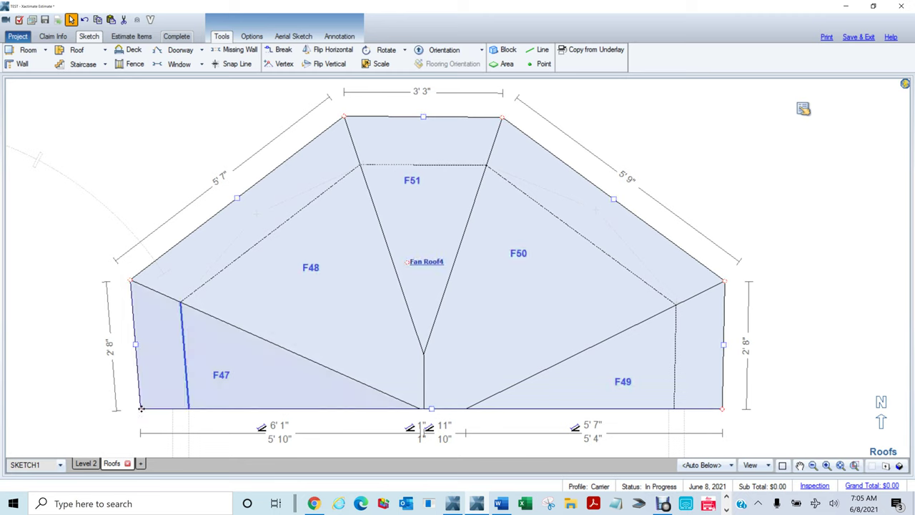
{"action": "left_click_drag", "start_coordinate": [141, 407], "coordinate": [128, 406]}
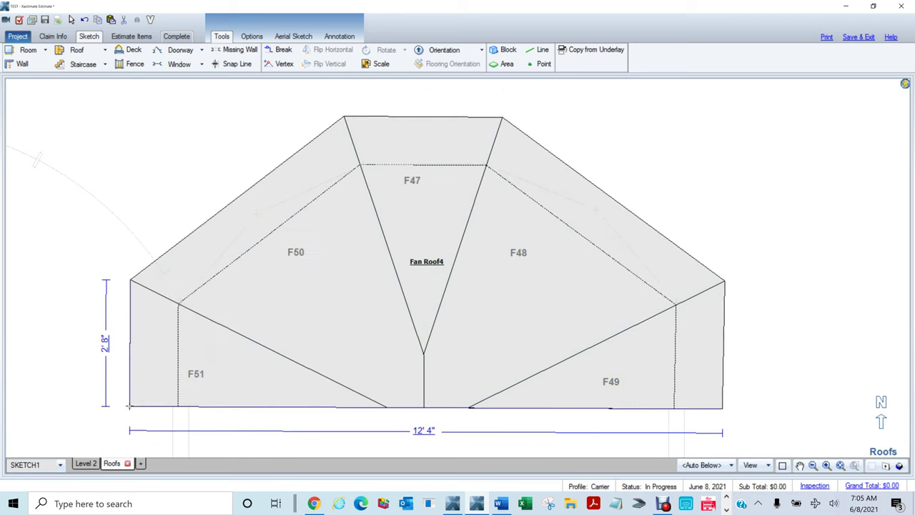
{"action": "left_click", "coordinate": [694, 364]}
{"action": "left_click_drag", "start_coordinate": [722, 407], "coordinate": [725, 405]}
{"action": "left_click", "coordinate": [740, 221]}
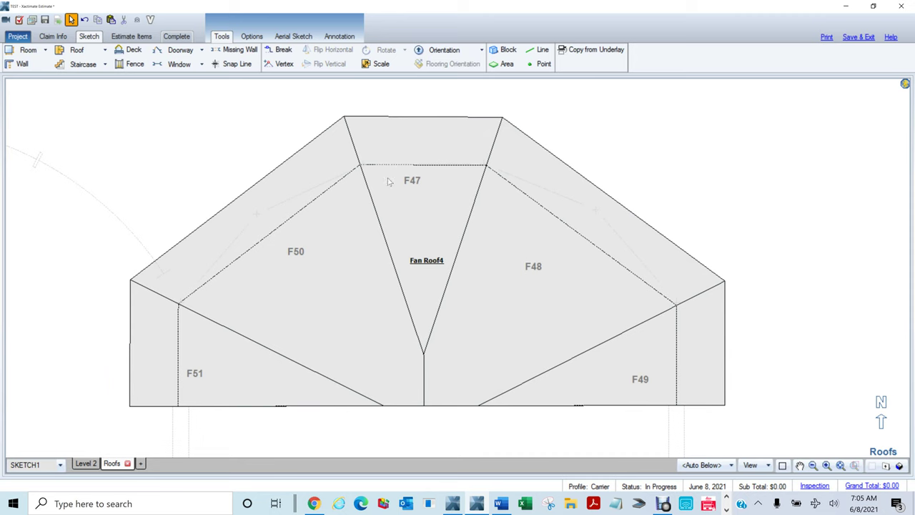
Examine the fan roof's fit over the bow window from several sides in the 3D view of all levels, and return to the plan.
{"action": "left_click", "coordinate": [257, 227]}
{"action": "left_click", "coordinate": [674, 266]}
{"action": "left_click", "coordinate": [715, 228]}
{"action": "scroll", "coordinate": [715, 229], "scroll_direction": "down", "scroll_amount": 2}
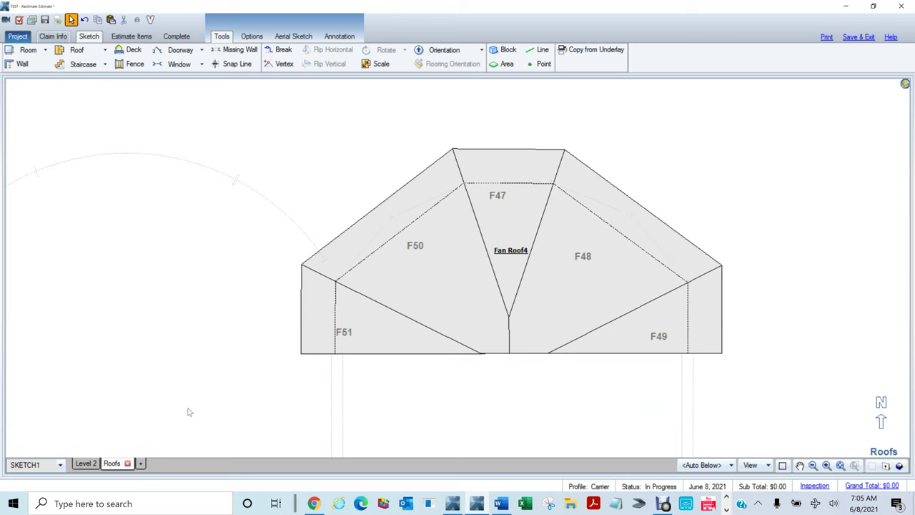
{"action": "key", "text": "F6"}
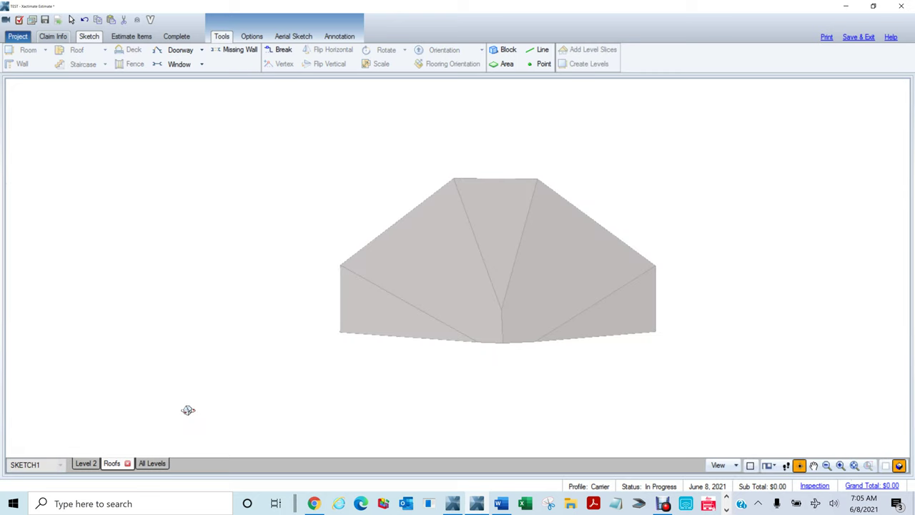
{"action": "left_click", "coordinate": [153, 463]}
{"action": "left_click_drag", "start_coordinate": [192, 425], "coordinate": [568, 150]}
{"action": "scroll", "coordinate": [543, 181], "scroll_direction": "down", "scroll_amount": 3}
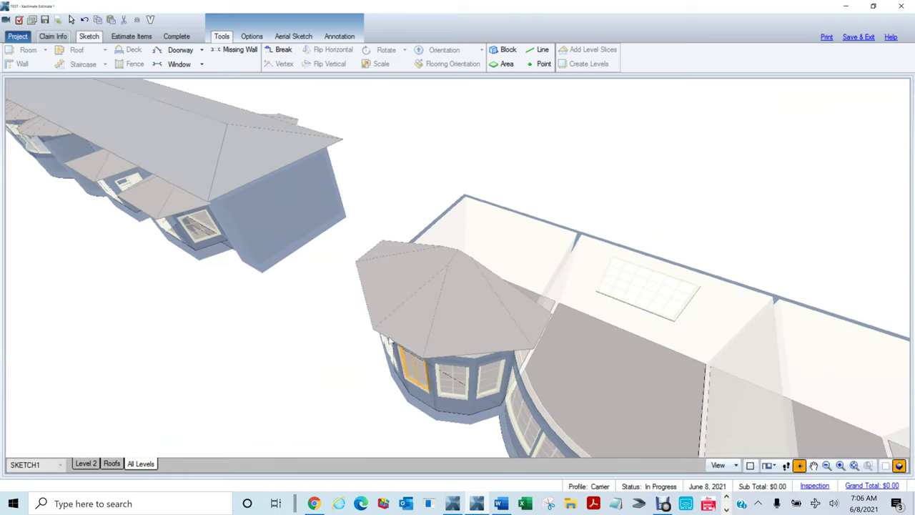
{"action": "left_click_drag", "start_coordinate": [326, 374], "coordinate": [392, 237]}
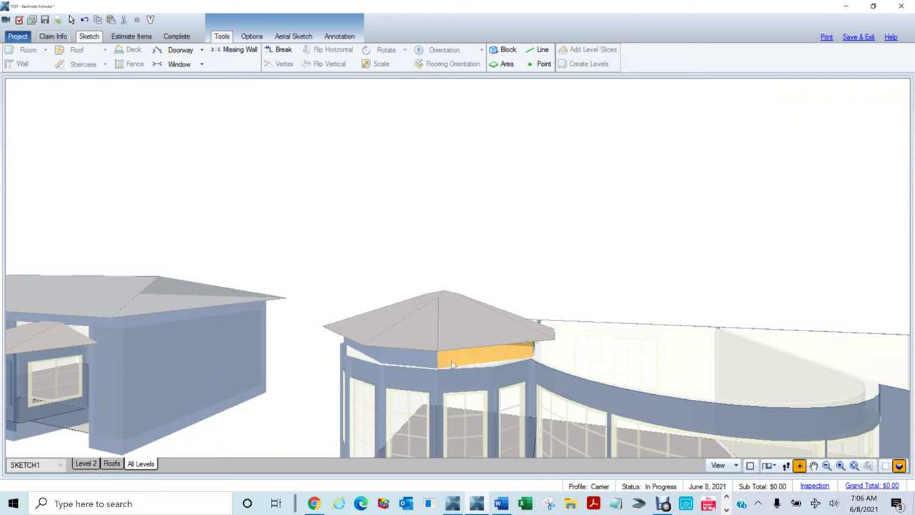
{"action": "scroll", "coordinate": [524, 394], "scroll_direction": "up", "scroll_amount": 3}
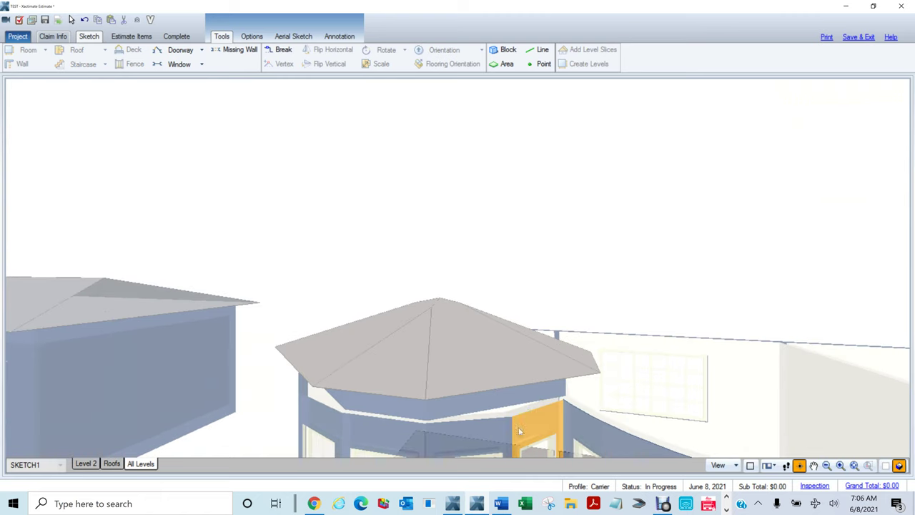
{"action": "left_click_drag", "start_coordinate": [526, 406], "coordinate": [527, 384]}
{"action": "left_click_drag", "start_coordinate": [492, 430], "coordinate": [394, 456]}
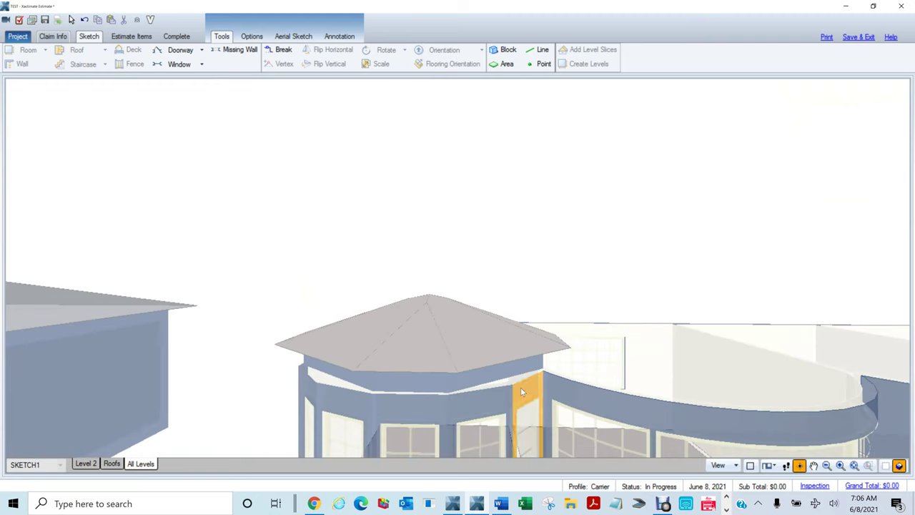
{"action": "left_click_drag", "start_coordinate": [265, 393], "coordinate": [469, 396]}
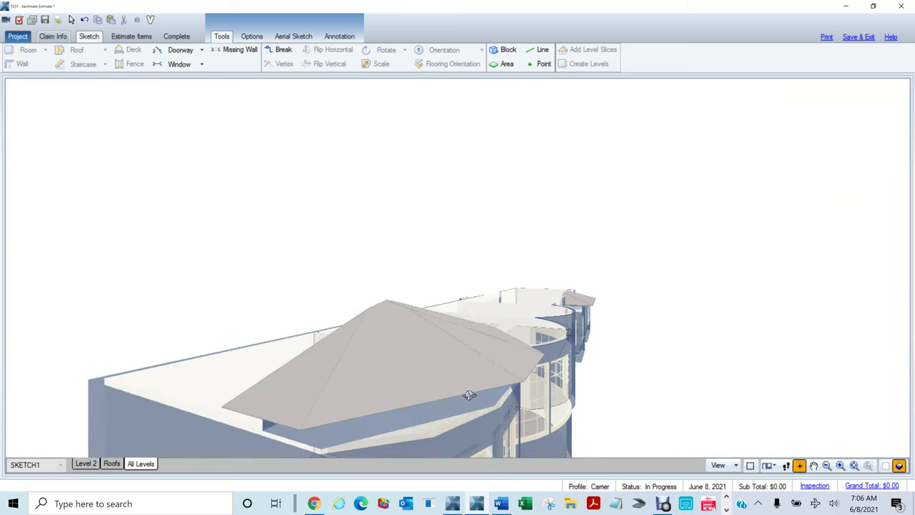
{"action": "double_click", "coordinate": [477, 398]}
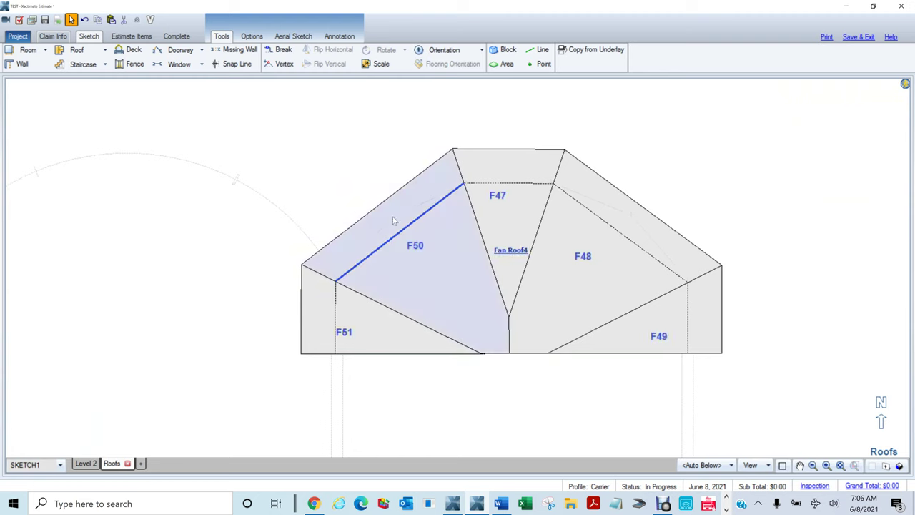
Review the fan roof's eave height, overhang and slope settings in its properties, leaving them as they are.
{"action": "left_click", "coordinate": [511, 275]}
{"action": "left_click", "coordinate": [779, 141]}
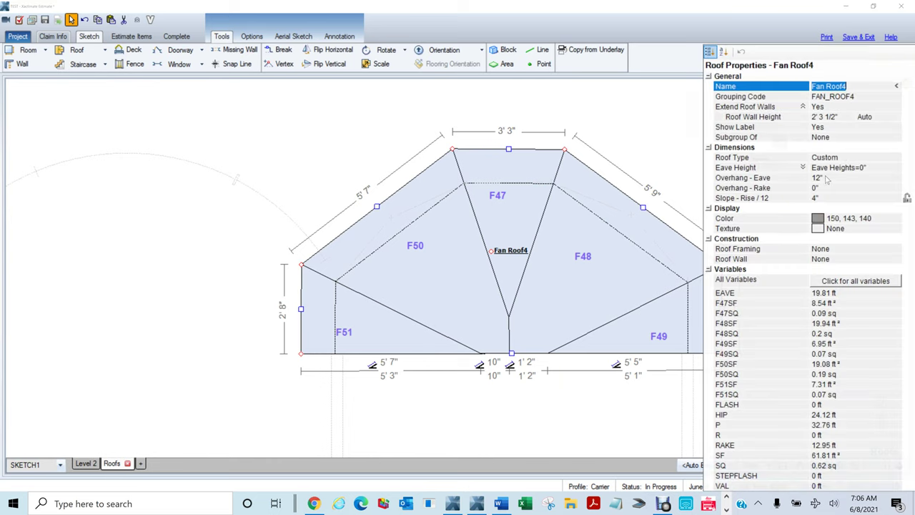
{"action": "left_click", "coordinate": [271, 158]}
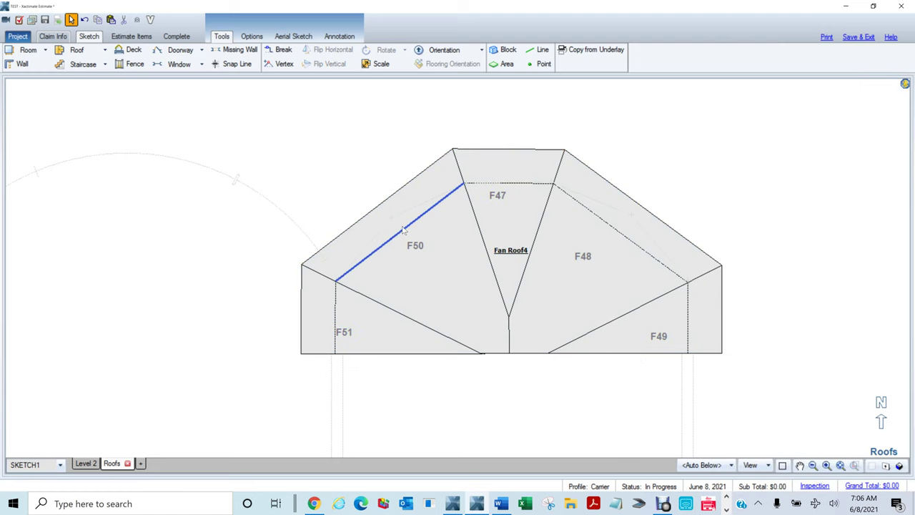
Add a vertex midway along the fan roof's northwest edge and pull it outward, forming segments about 3' 1" and 2' 8" long.
{"action": "left_click", "coordinate": [394, 222]}
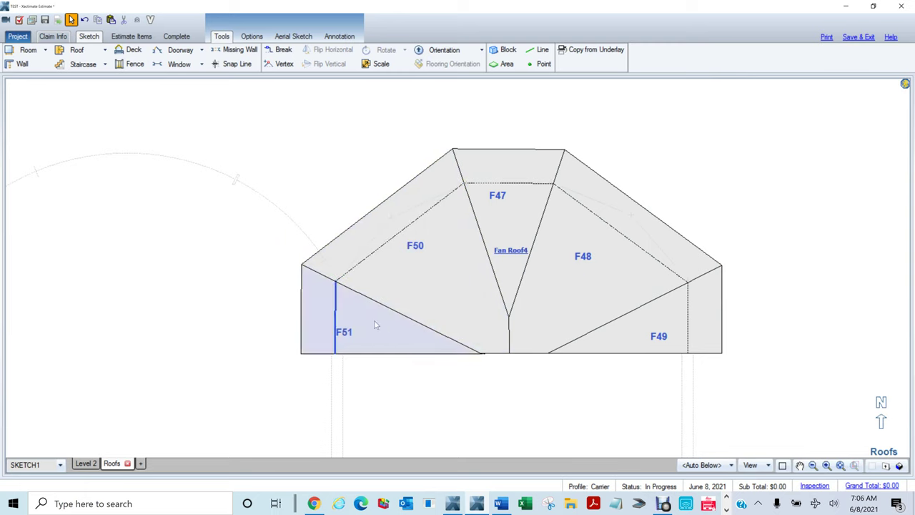
{"action": "left_click", "coordinate": [431, 267]}
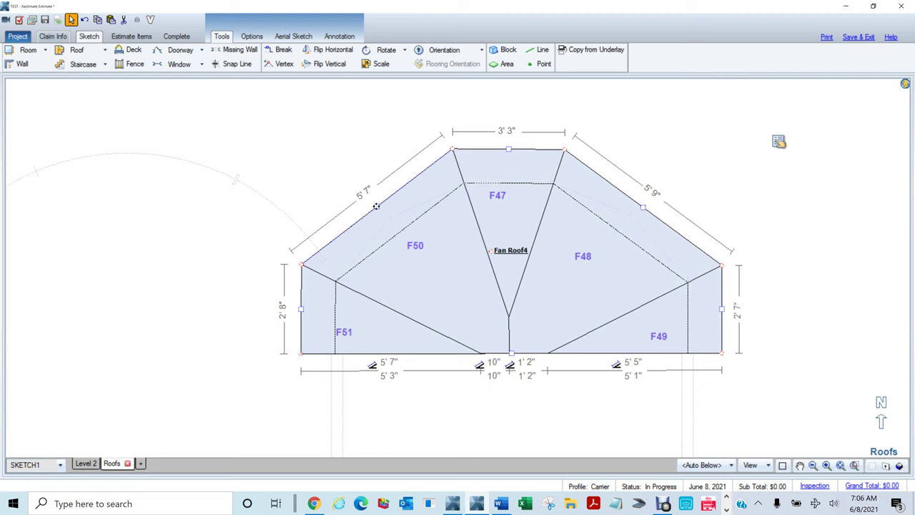
{"action": "key", "text": "v"}
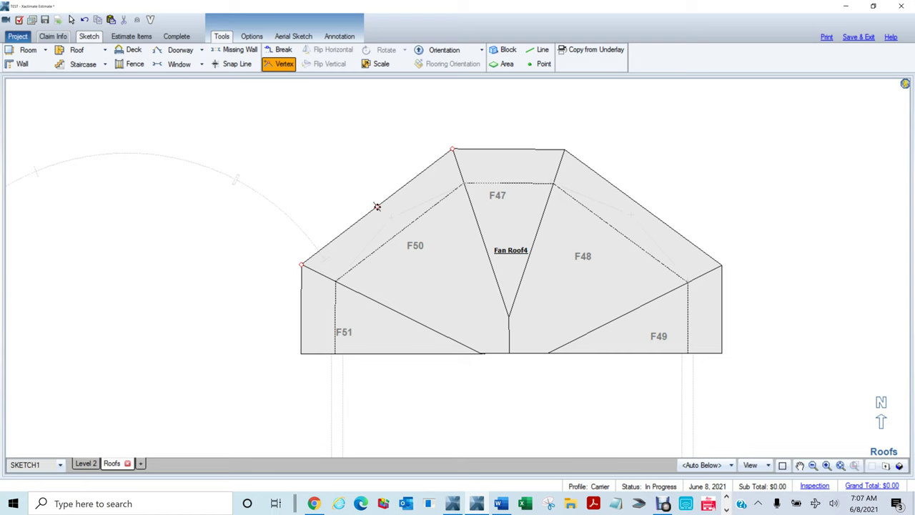
{"action": "left_click_drag", "start_coordinate": [377, 206], "coordinate": [370, 187]}
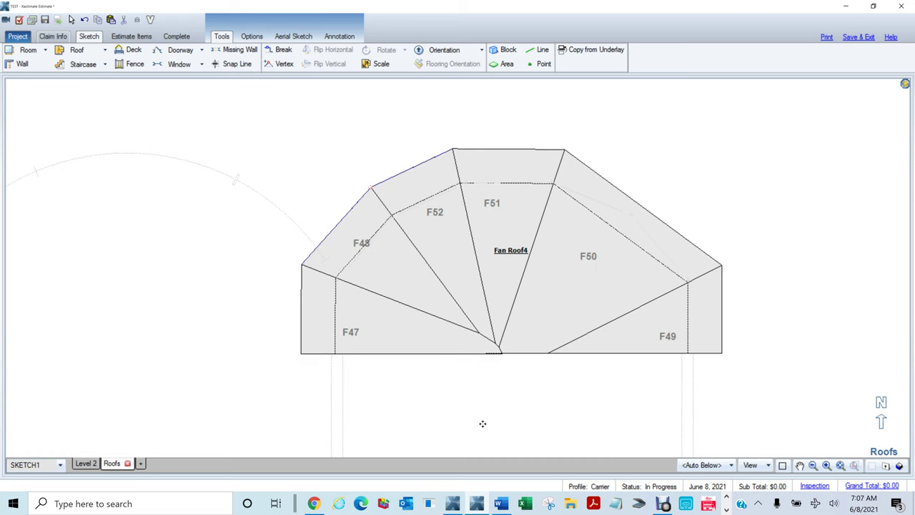
Add a vertex midway along the fan roof's northeast edge and pull it outward to mirror the northwest side around the bow window.
{"action": "left_click", "coordinate": [587, 257]}
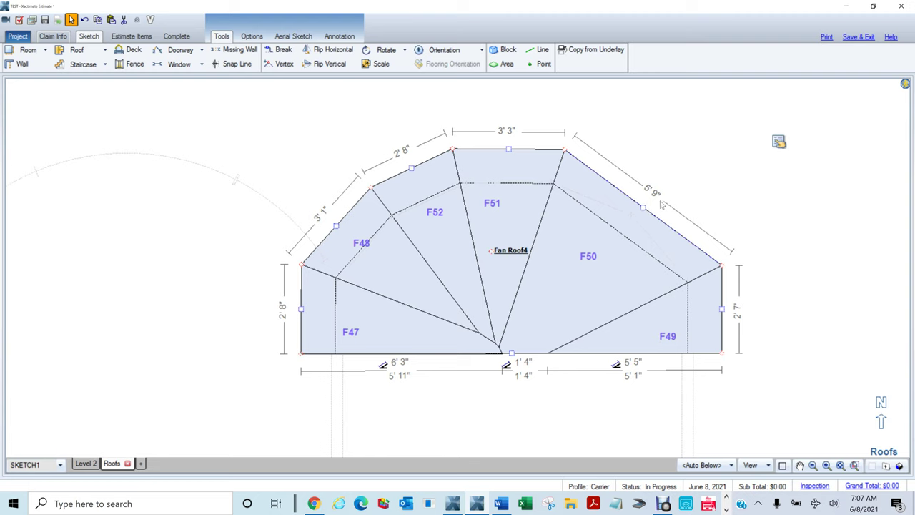
{"action": "left_click", "coordinate": [679, 185]}
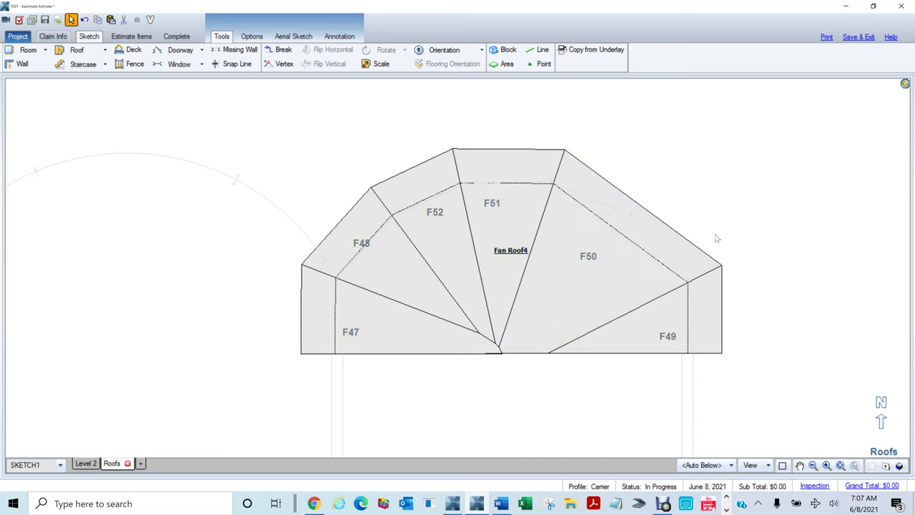
{"action": "left_click", "coordinate": [591, 261]}
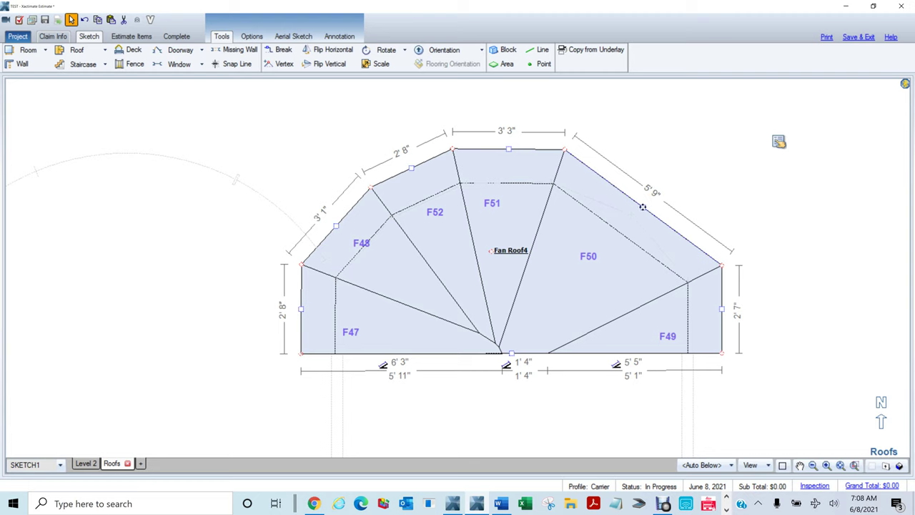
{"action": "key", "text": "v"}
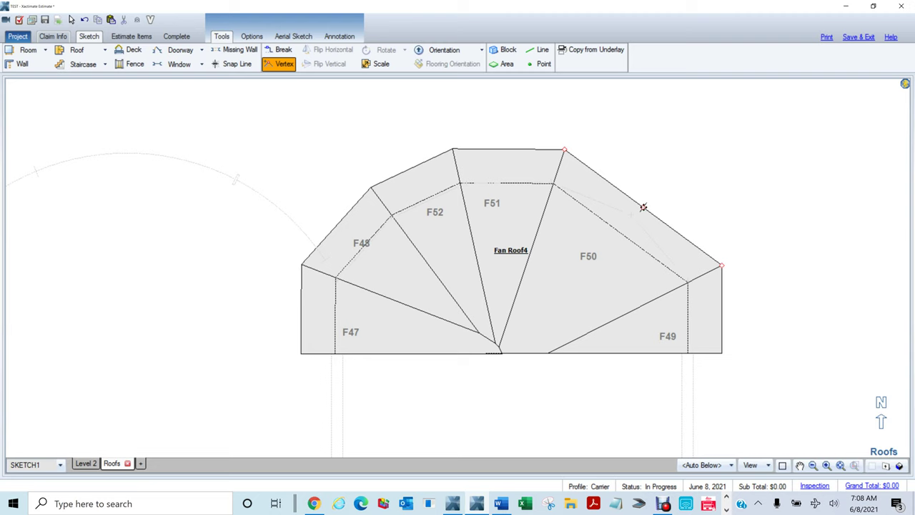
{"action": "left_click_drag", "start_coordinate": [643, 208], "coordinate": [651, 189]}
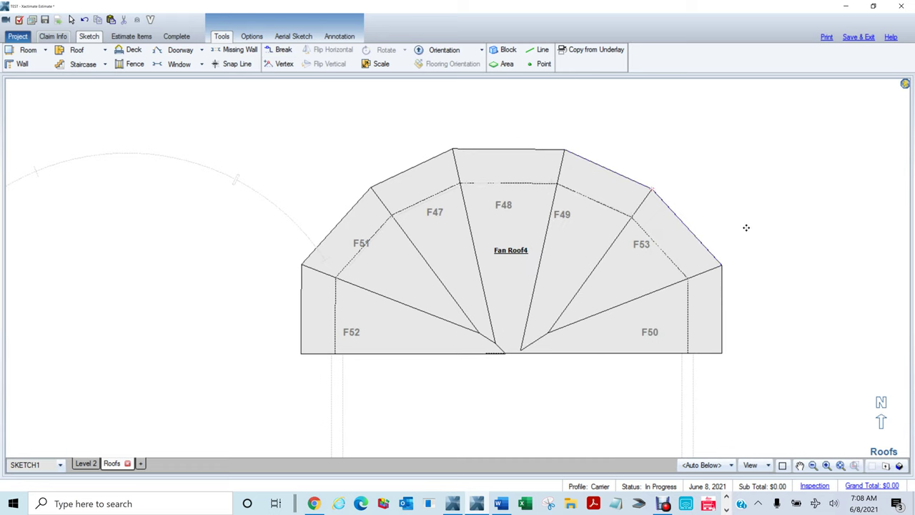
{"action": "key", "text": "Escape"}
In the 3D view of all levels, lower the reshaped fan roof onto the walls above the bow window.
{"action": "key", "text": "3"}
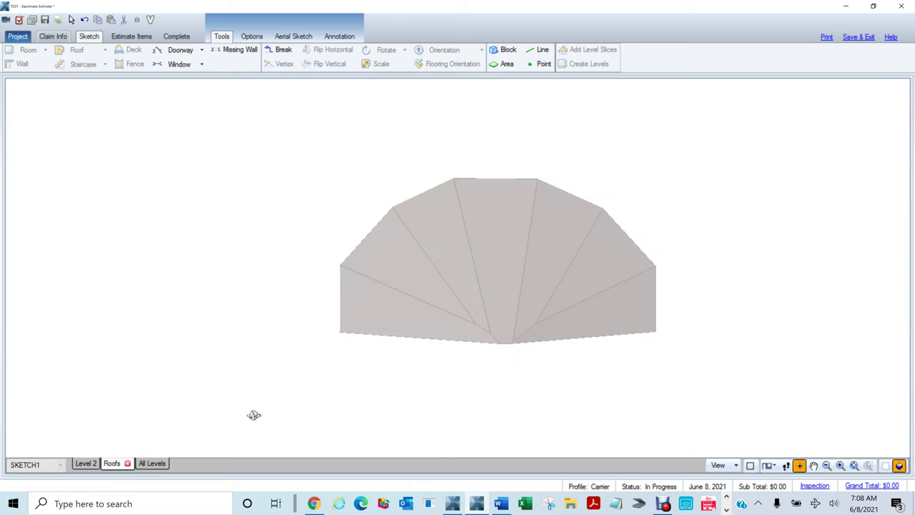
{"action": "left_click", "coordinate": [153, 462]}
{"action": "left_click_drag", "start_coordinate": [116, 151], "coordinate": [515, 122]}
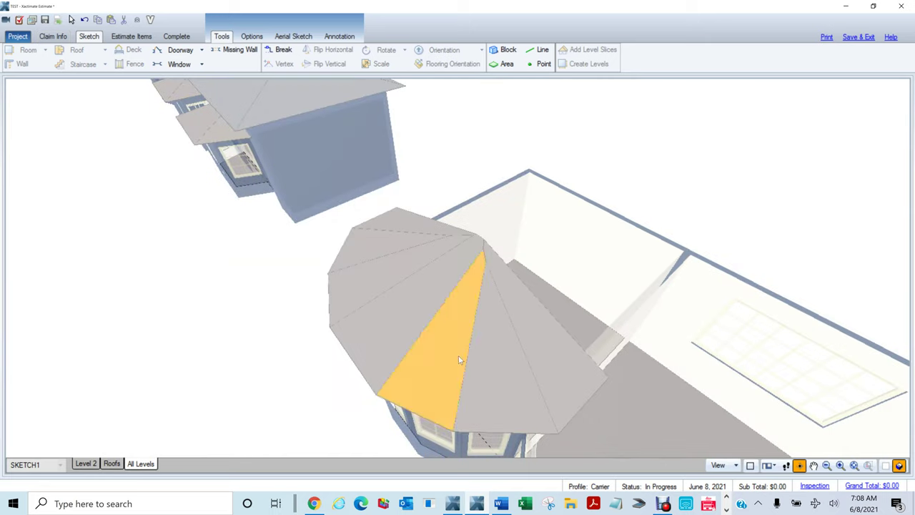
{"action": "left_click_drag", "start_coordinate": [233, 365], "coordinate": [433, 190]}
{"action": "left_click_drag", "start_coordinate": [348, 208], "coordinate": [489, 279]}
{"action": "left_click", "coordinate": [434, 254]}
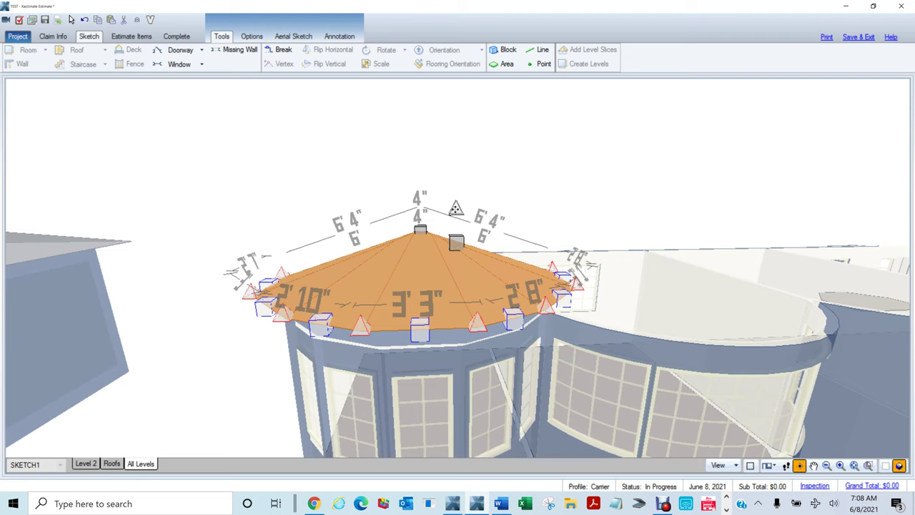
{"action": "left_click_drag", "start_coordinate": [456, 208], "coordinate": [461, 243]}
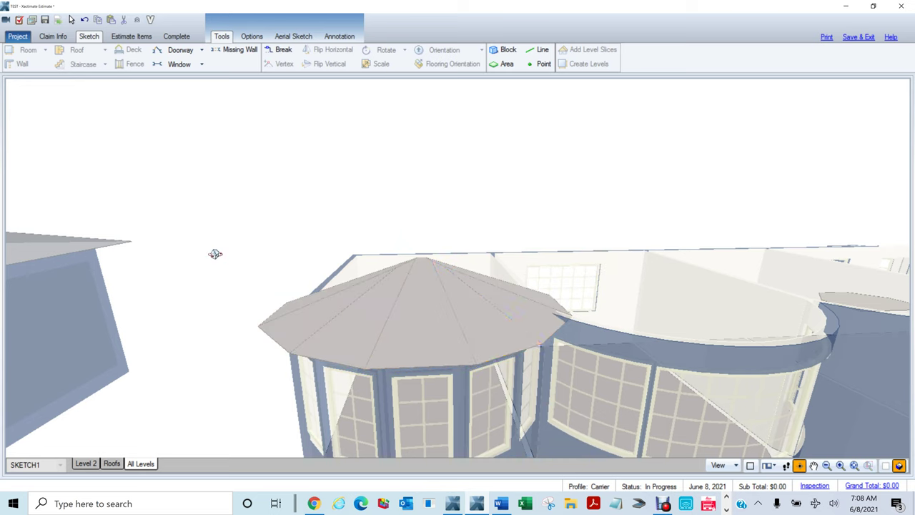
Examine the fan roof from below and compare it with the original building's roofs in 3D, and return to the roof plan.
{"action": "left_click_drag", "start_coordinate": [554, 409], "coordinate": [570, 350]}
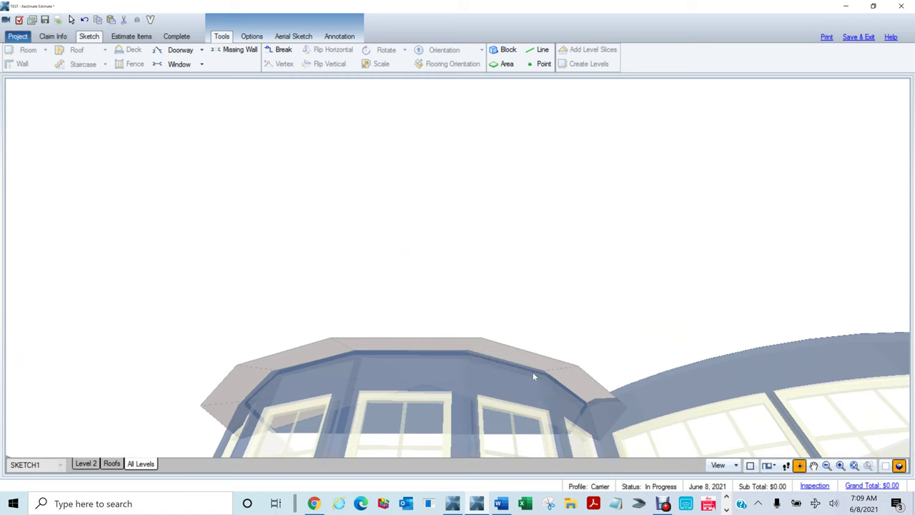
{"action": "left_click_drag", "start_coordinate": [403, 372], "coordinate": [475, 448]}
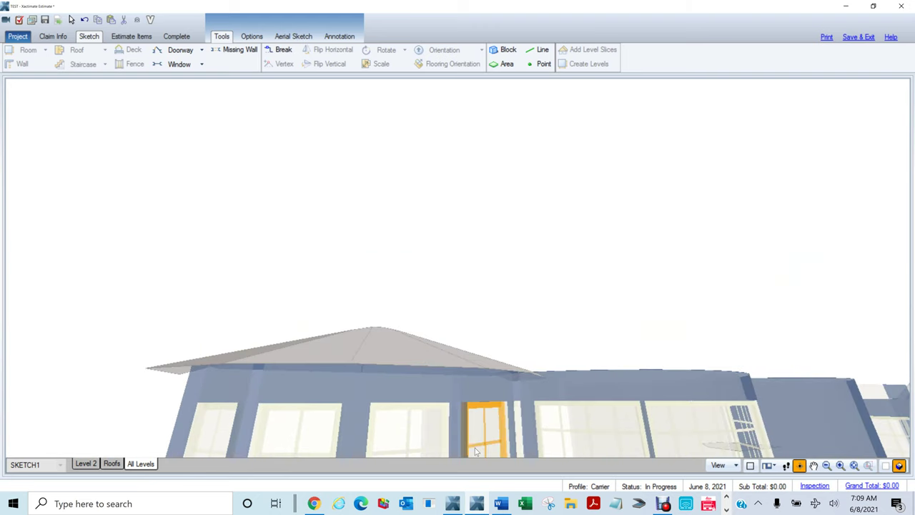
{"action": "scroll", "coordinate": [420, 446], "scroll_direction": "down", "scroll_amount": 5}
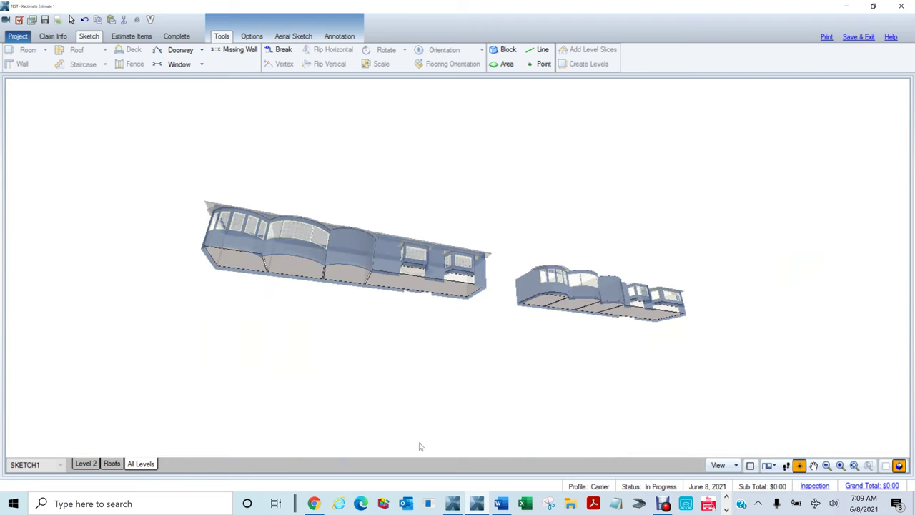
{"action": "left_click_drag", "start_coordinate": [345, 315], "coordinate": [318, 356]}
{"action": "scroll", "coordinate": [318, 356], "scroll_direction": "up", "scroll_amount": 3}
{"action": "left_click_drag", "start_coordinate": [279, 220], "coordinate": [416, 158]}
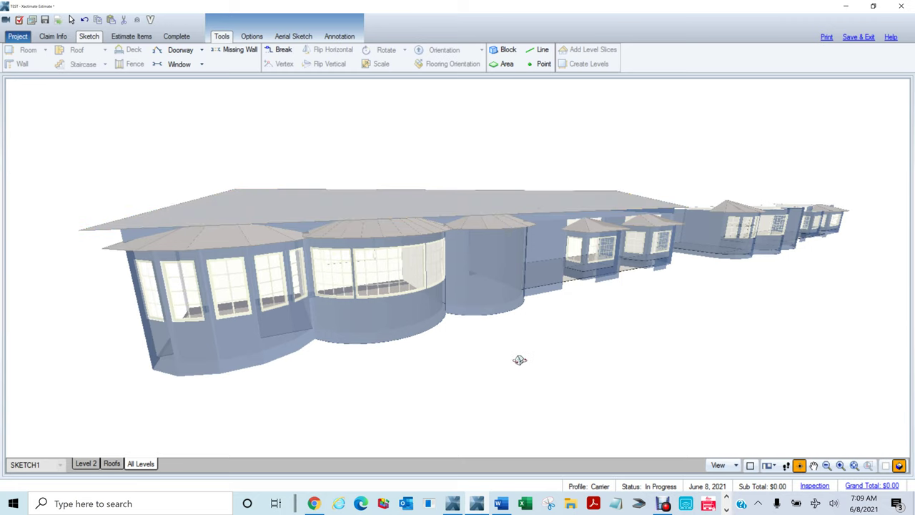
{"action": "left_click_drag", "start_coordinate": [494, 360], "coordinate": [520, 358]}
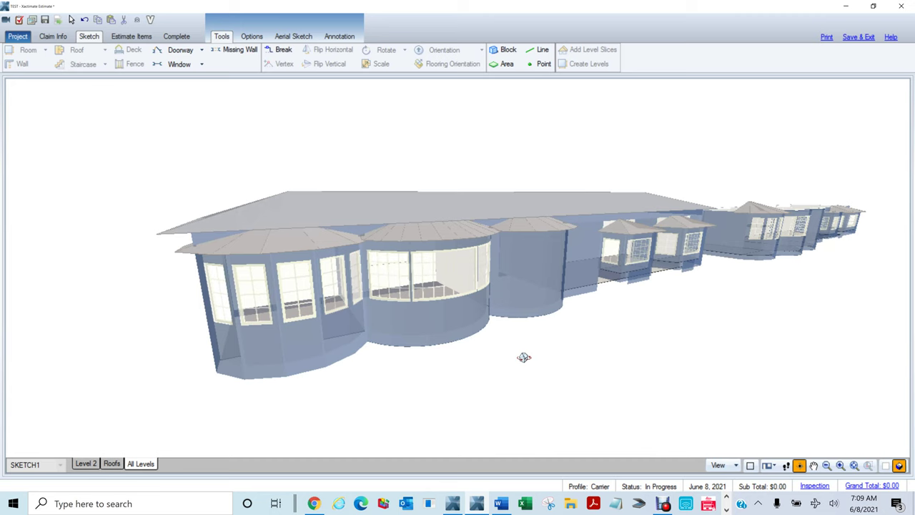
{"action": "left_click_drag", "start_coordinate": [340, 368], "coordinate": [299, 354]}
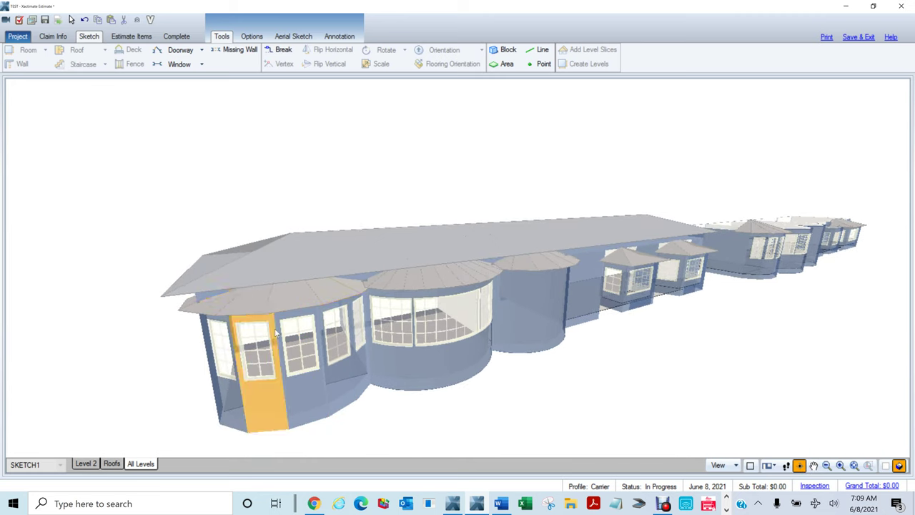
{"action": "double_click", "coordinate": [449, 369]}
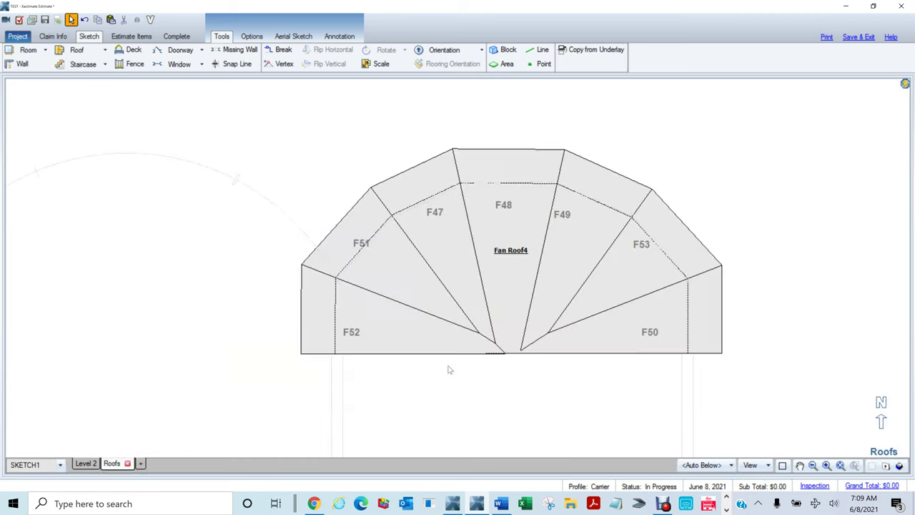
Delete the bow window from Room5 on Level 2 and restore the room's missing north wall.
{"action": "scroll", "coordinate": [690, 233], "scroll_direction": "down", "scroll_amount": 3}
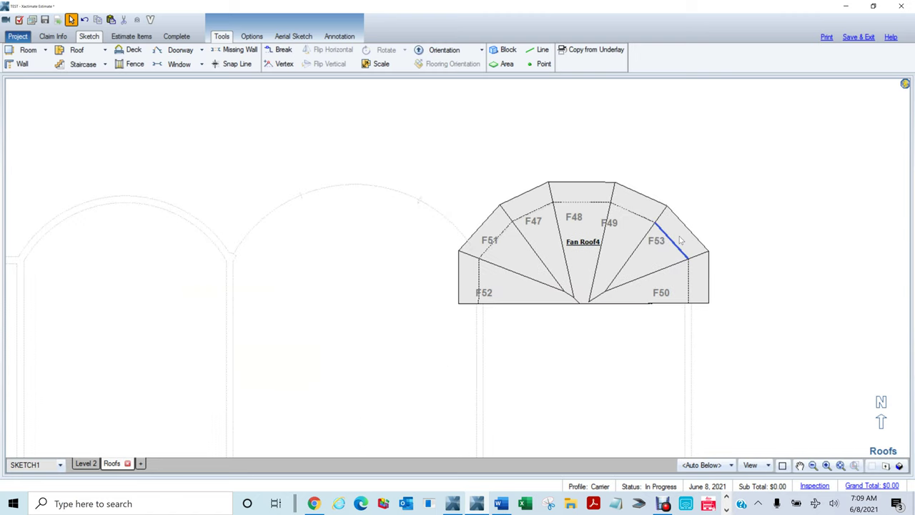
{"action": "left_click_drag", "start_coordinate": [585, 328], "coordinate": [379, 313]}
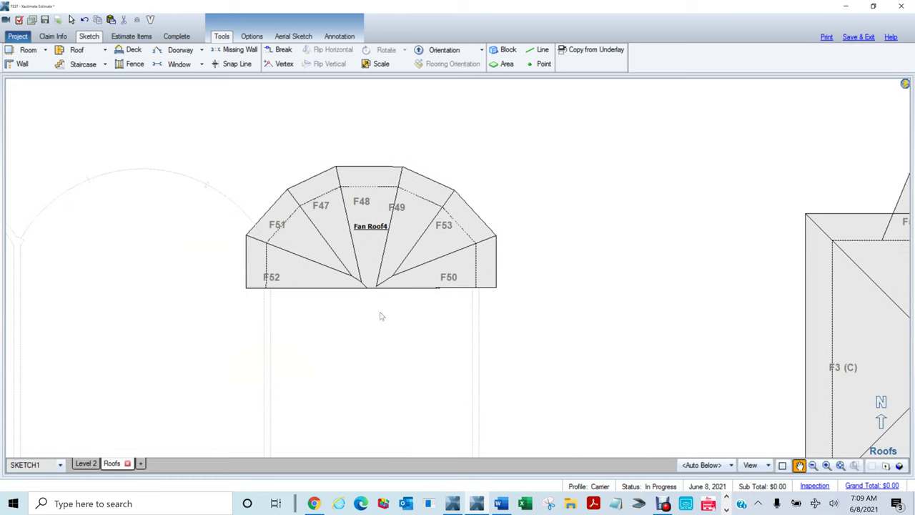
{"action": "key", "text": "Escape"}
{"action": "left_click", "coordinate": [85, 463]}
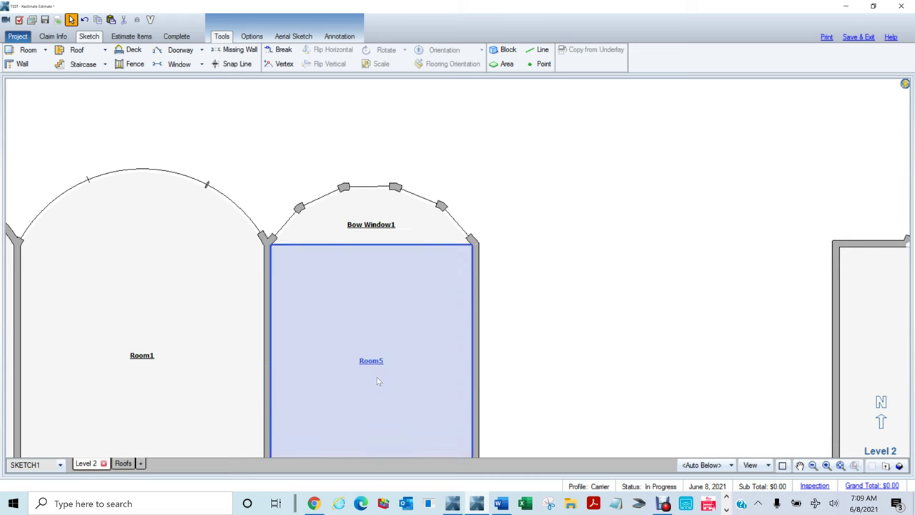
{"action": "left_click", "coordinate": [376, 379]}
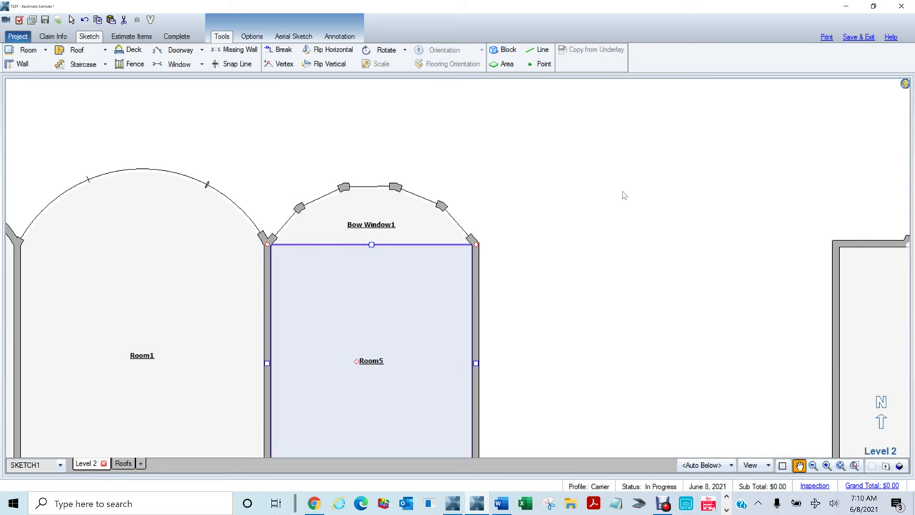
{"action": "scroll", "coordinate": [633, 175], "scroll_direction": "down", "scroll_amount": 2}
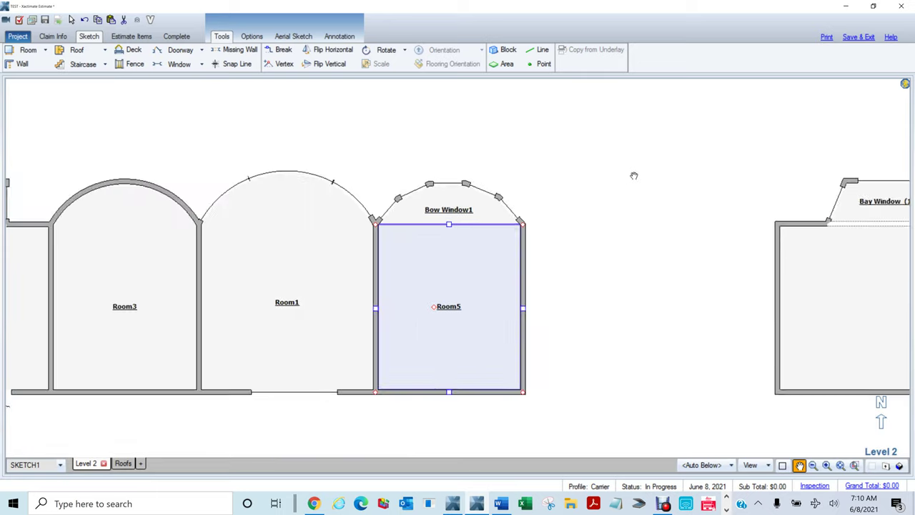
{"action": "scroll", "coordinate": [633, 175], "scroll_direction": "down", "scroll_amount": 1}
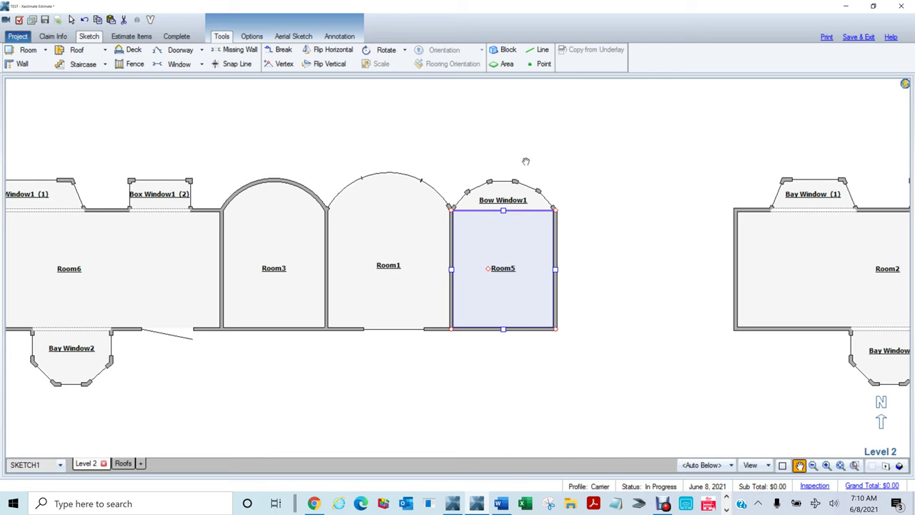
{"action": "key", "text": "Escape"}
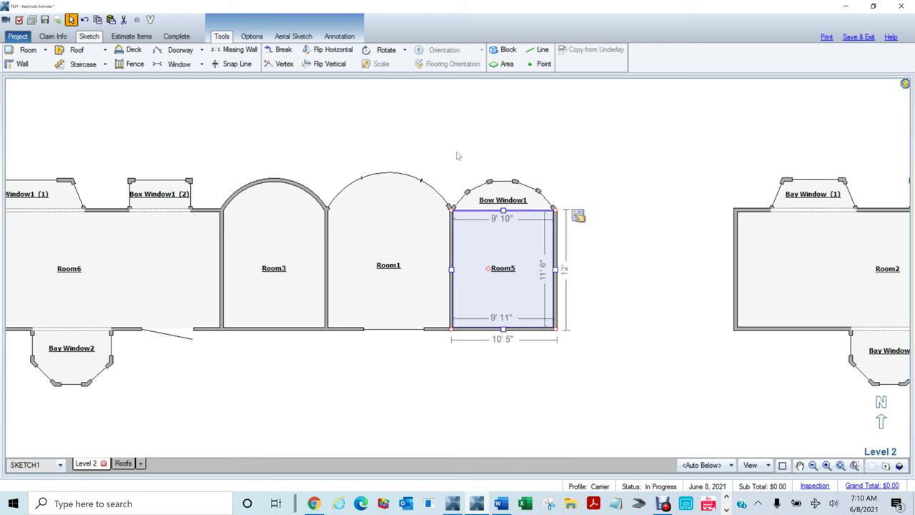
{"action": "left_click", "coordinate": [525, 195]}
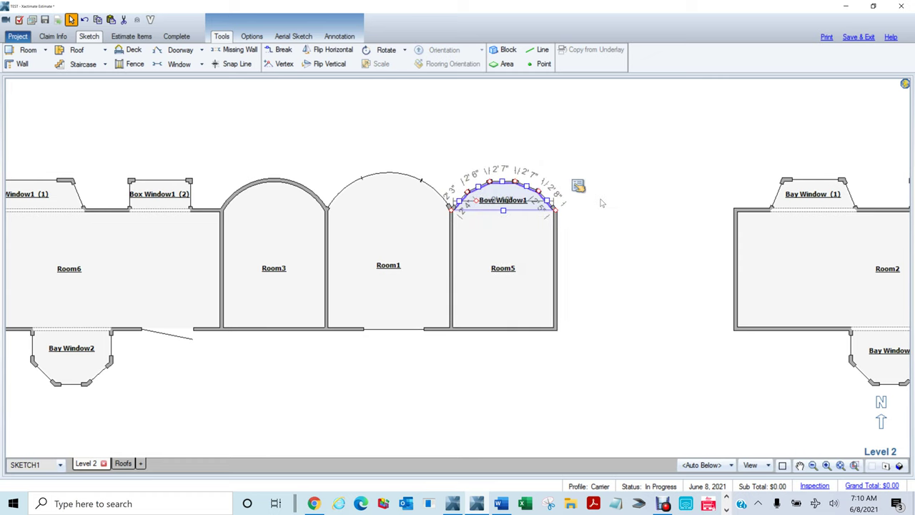
{"action": "key", "text": "Delete"}
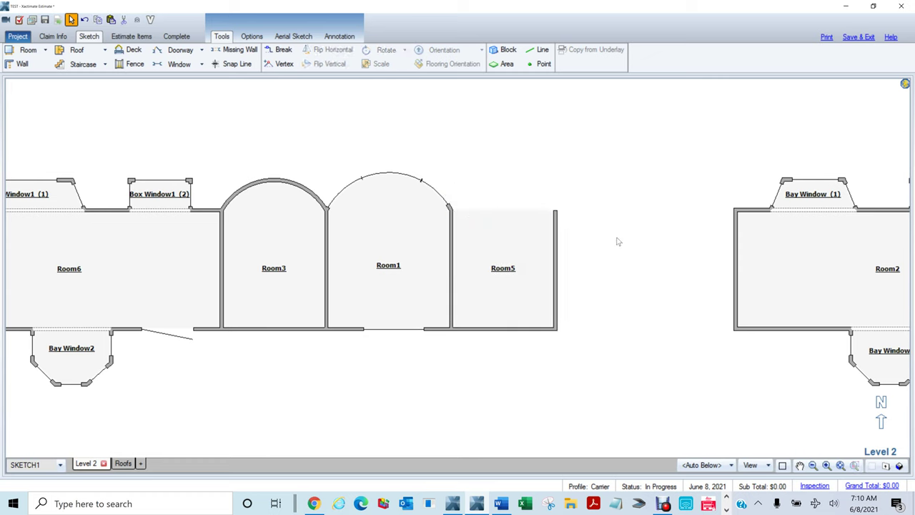
{"action": "left_click", "coordinate": [508, 214]}
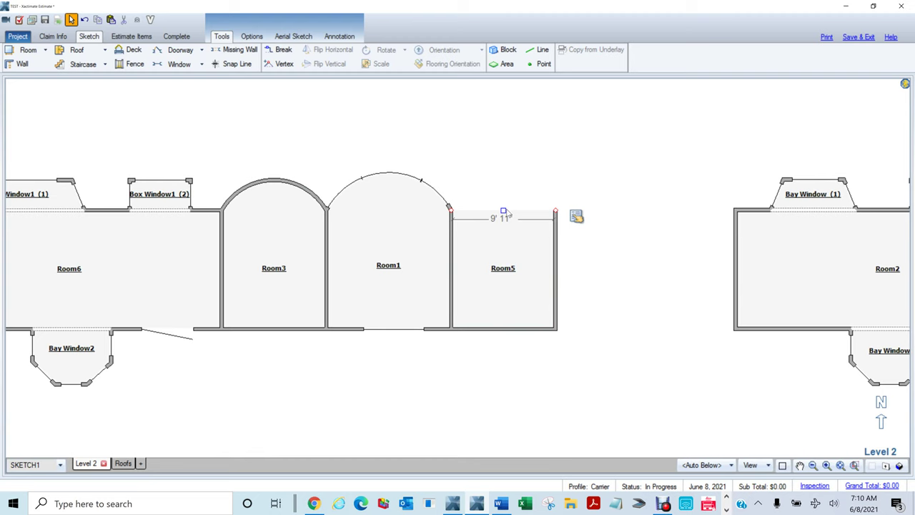
{"action": "key", "text": "Escape"}
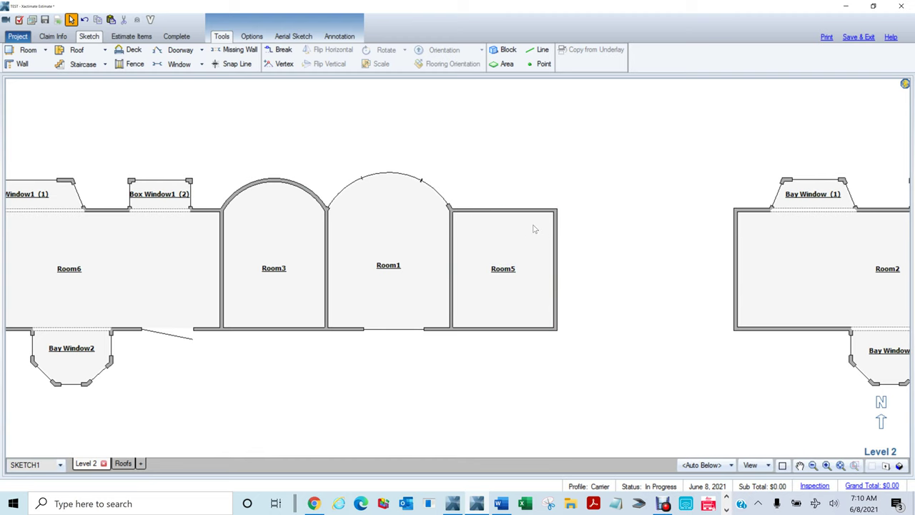
Stretch Room5 eastward by moving its east wall until the room is about 20' 2" long inside.
{"action": "left_click", "coordinate": [507, 272]}
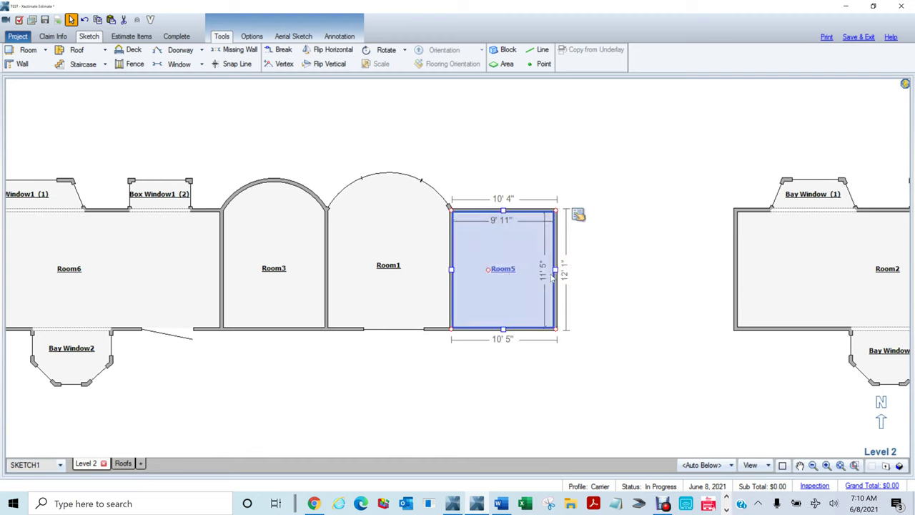
{"action": "left_click_drag", "start_coordinate": [555, 269], "coordinate": [658, 267]}
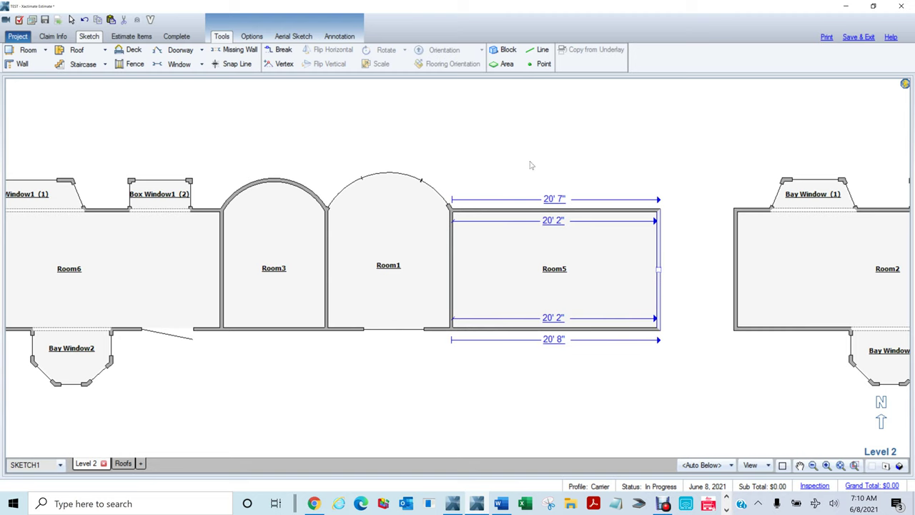
{"action": "left_click", "coordinate": [702, 211]}
{"action": "scroll", "coordinate": [703, 212], "scroll_direction": "up", "scroll_amount": 1}
{"action": "scroll", "coordinate": [701, 212], "scroll_direction": "up", "scroll_amount": 2}
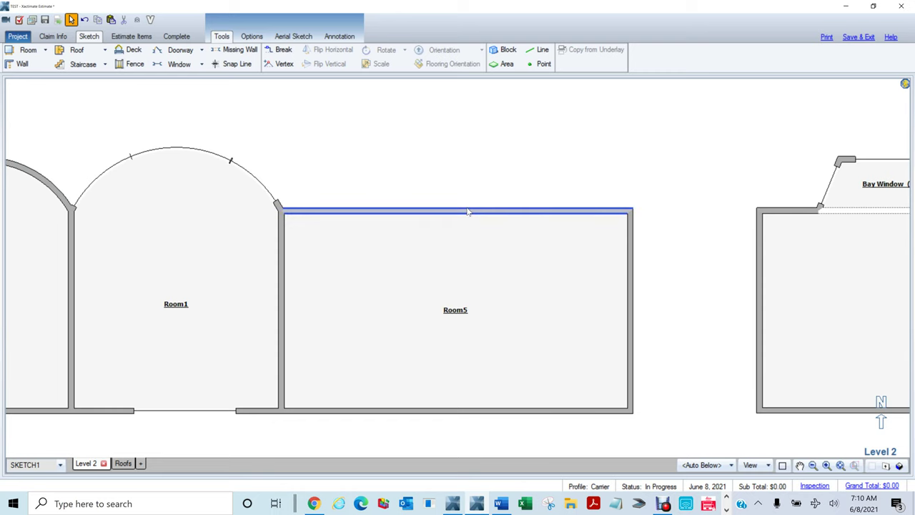
{"action": "scroll", "coordinate": [457, 212], "scroll_direction": "down", "scroll_amount": 4}
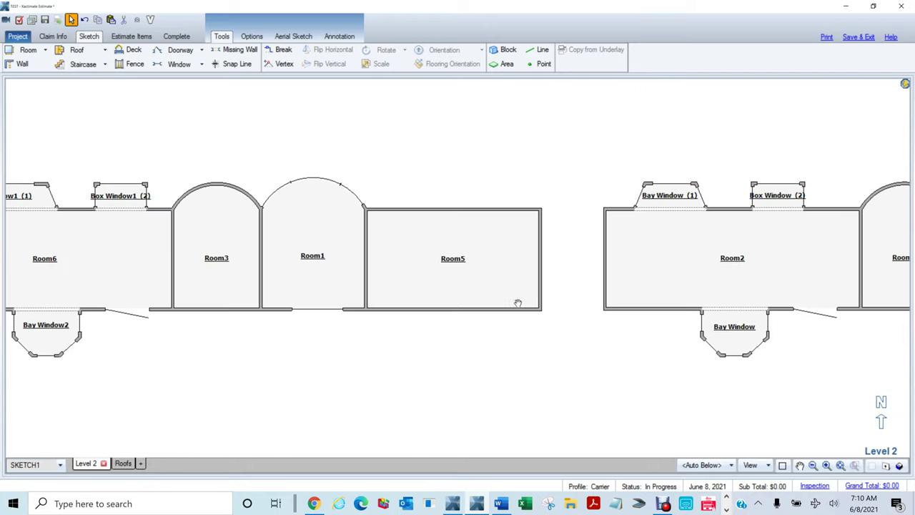
{"action": "mouse_move", "coordinate": [561, 313]}
{"action": "left_mouse_down"}
{"action": "mouse_move", "coordinate": [479, 293]}
{"action": "mouse_move", "coordinate": [308, 306]}
{"action": "left_mouse_up"}
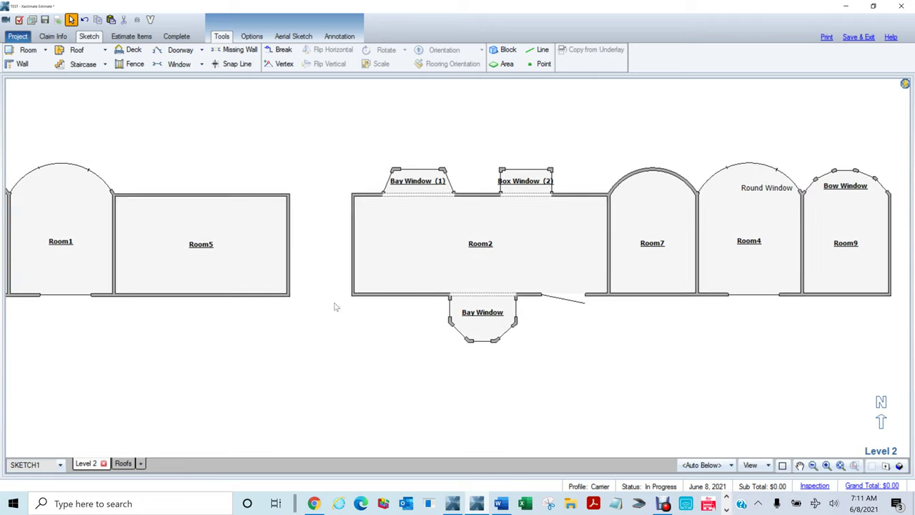
{"action": "scroll", "coordinate": [335, 306], "scroll_direction": "down", "scroll_amount": 2}
{"action": "left_click_drag", "start_coordinate": [351, 159], "coordinate": [793, 408]}
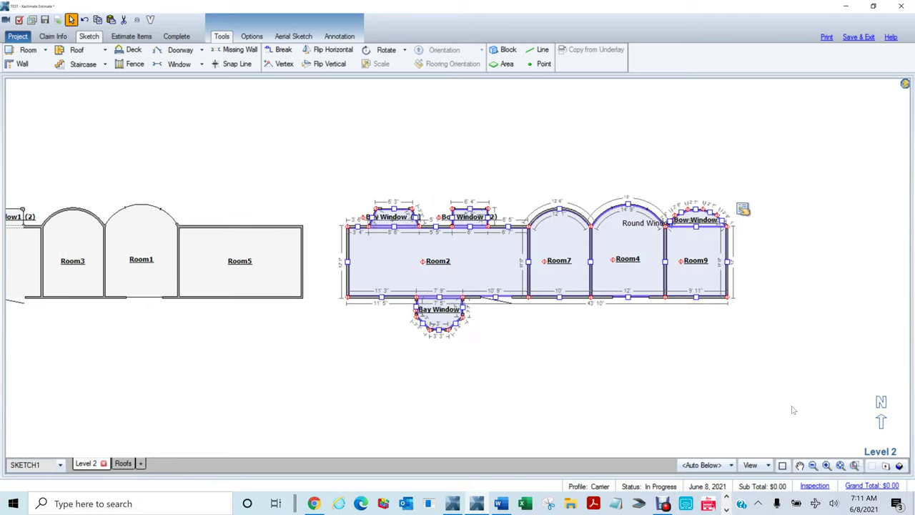
{"action": "left_click", "coordinate": [642, 409]}
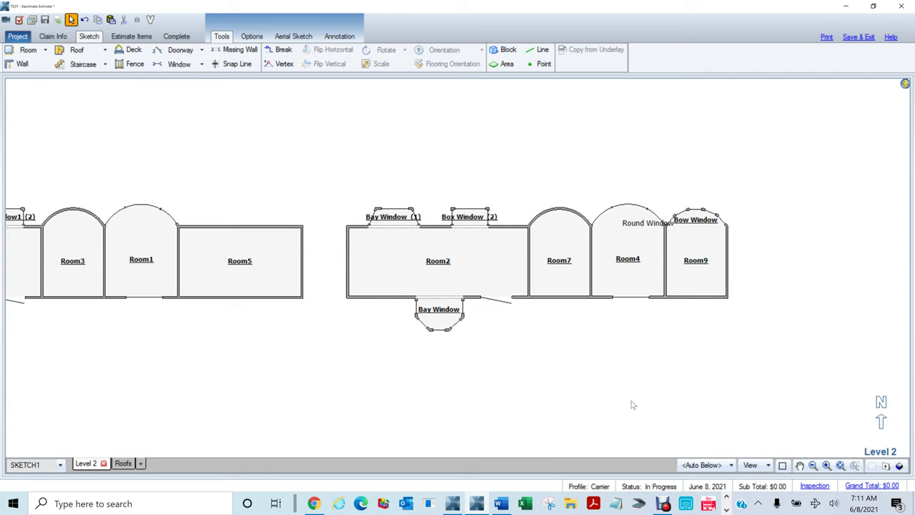
{"action": "left_click", "coordinate": [429, 282]}
{"action": "left_click", "coordinate": [227, 313]}
{"action": "scroll", "coordinate": [282, 349], "scroll_direction": "up", "scroll_amount": 2}
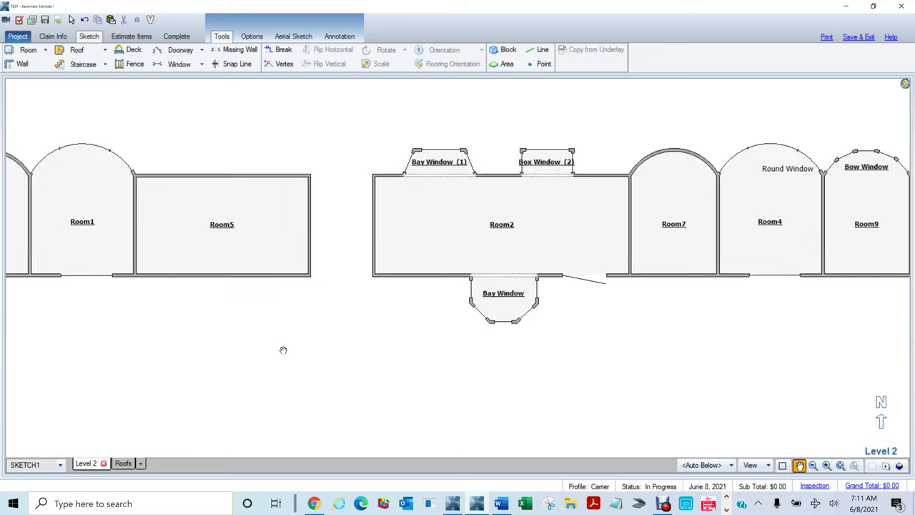
{"action": "left_click_drag", "start_coordinate": [237, 330], "coordinate": [374, 364]}
{"action": "left_click_drag", "start_coordinate": [253, 349], "coordinate": [421, 394]}
{"action": "key", "text": "Escape"}
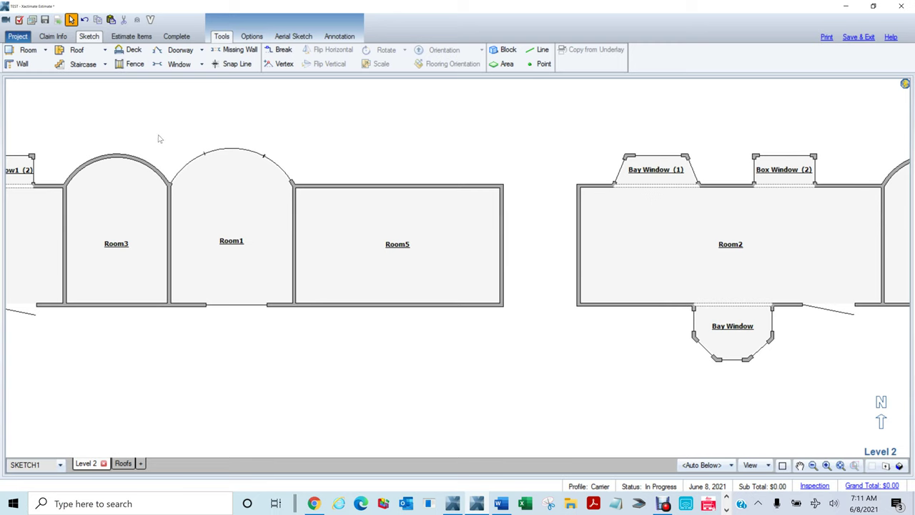
Try placing a custom fan roof about 12' 1" wide at the gap between Room5 and Room2, and delete it.
{"action": "left_click", "coordinate": [45, 51]}
{"action": "left_click", "coordinate": [32, 68]}
{"action": "left_click", "coordinate": [105, 50]}
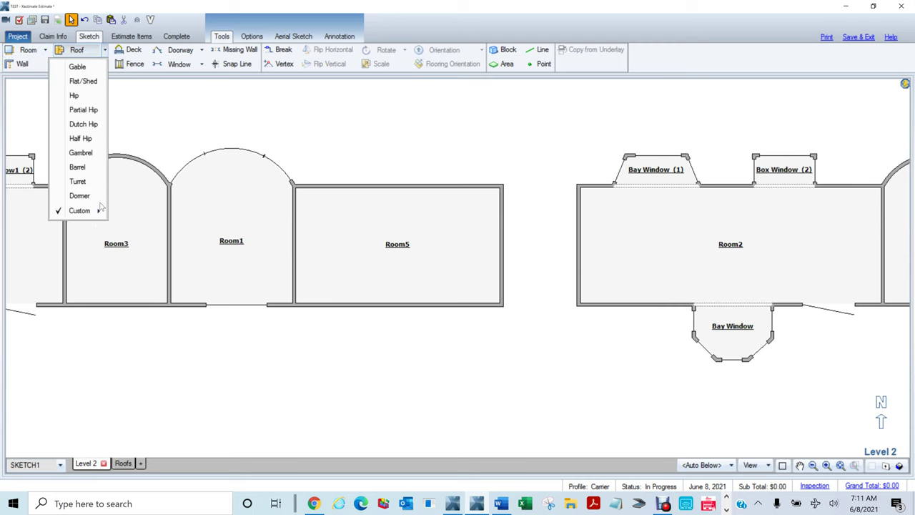
{"action": "mouse_move", "coordinate": [99, 212]}
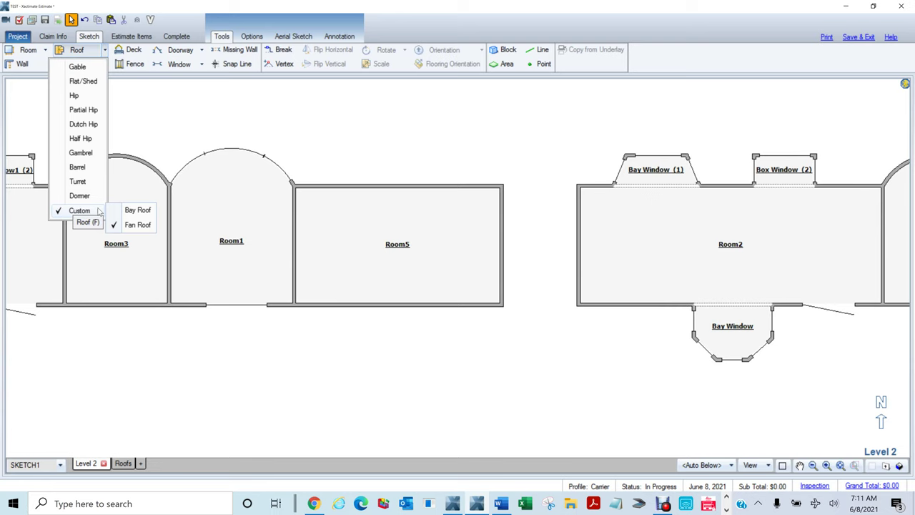
{"action": "left_click", "coordinate": [138, 225]}
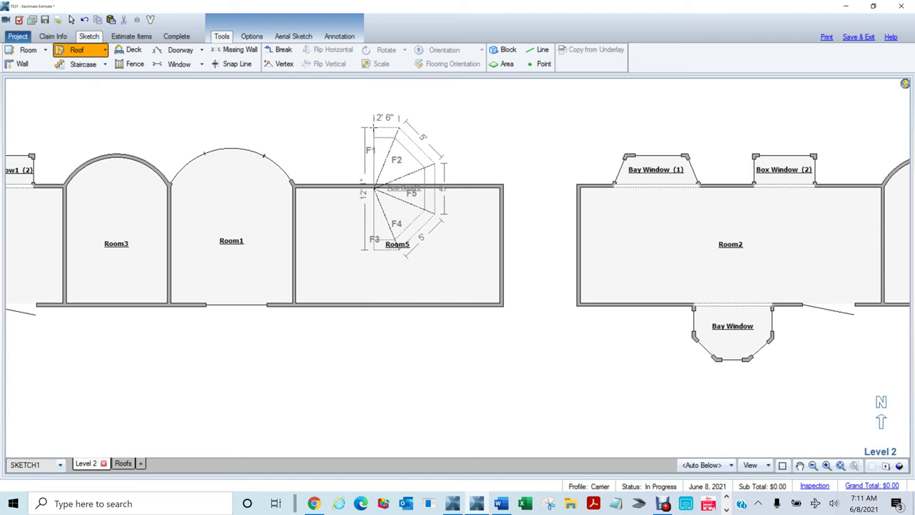
{"action": "scroll", "coordinate": [373, 127], "scroll_direction": "up", "scroll_amount": 6}
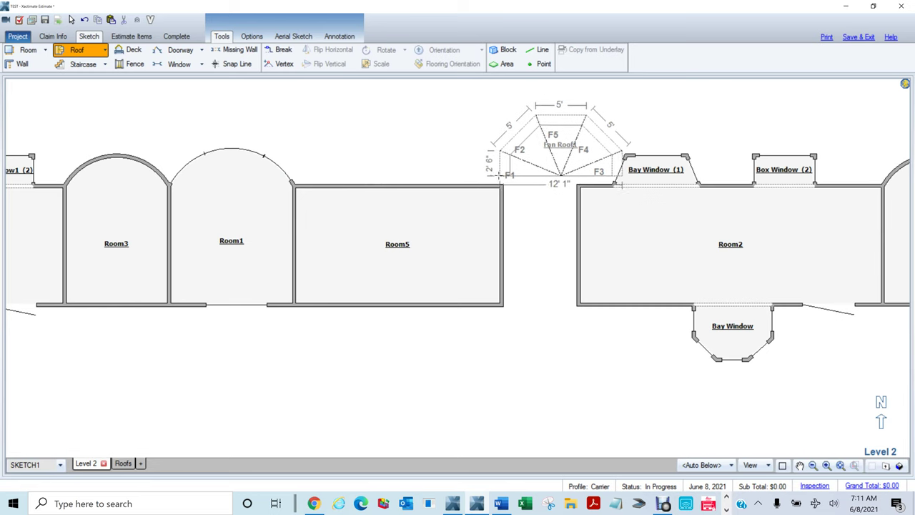
{"action": "left_click", "coordinate": [558, 175]}
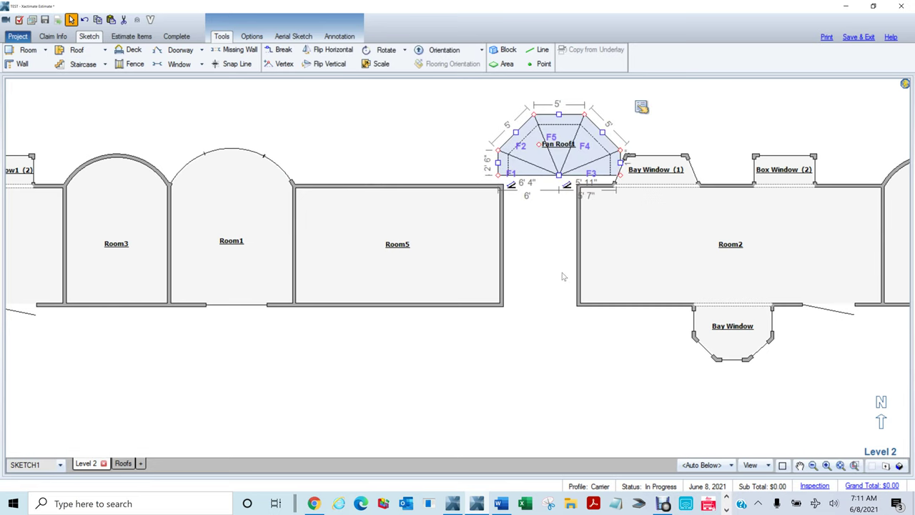
{"action": "left_click_drag", "start_coordinate": [544, 145], "coordinate": [541, 144]}
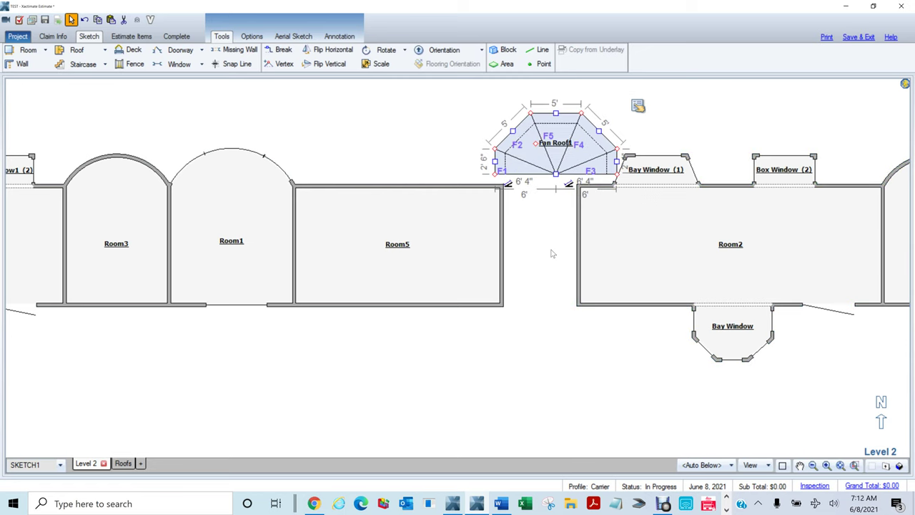
{"action": "key", "text": "Delete"}
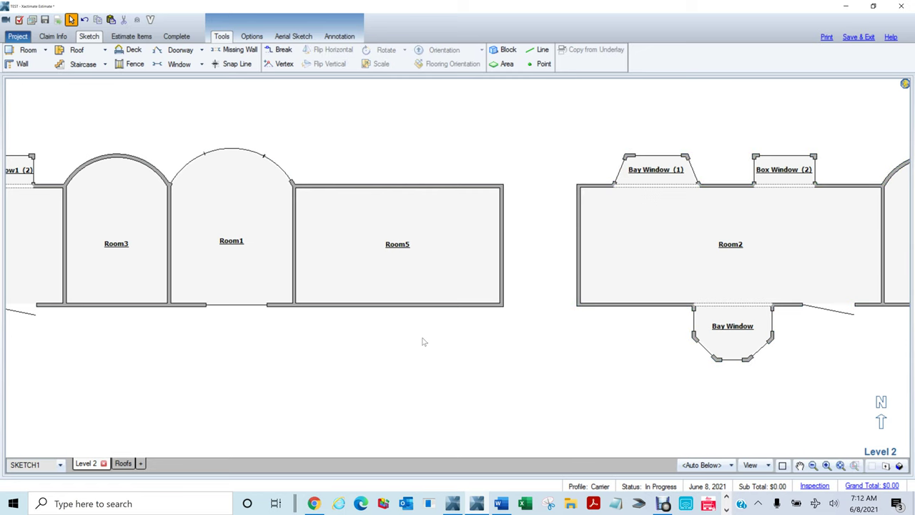
Copy Room5 and place the copy, rotated a quarter turn, in the open area southwest of Room6.
{"action": "scroll", "coordinate": [481, 327], "scroll_direction": "down", "scroll_amount": 3}
{"action": "mouse_move", "coordinate": [502, 386]}
{"action": "left_mouse_down"}
{"action": "mouse_move", "coordinate": [594, 253]}
{"action": "mouse_move", "coordinate": [629, 270]}
{"action": "left_mouse_up"}
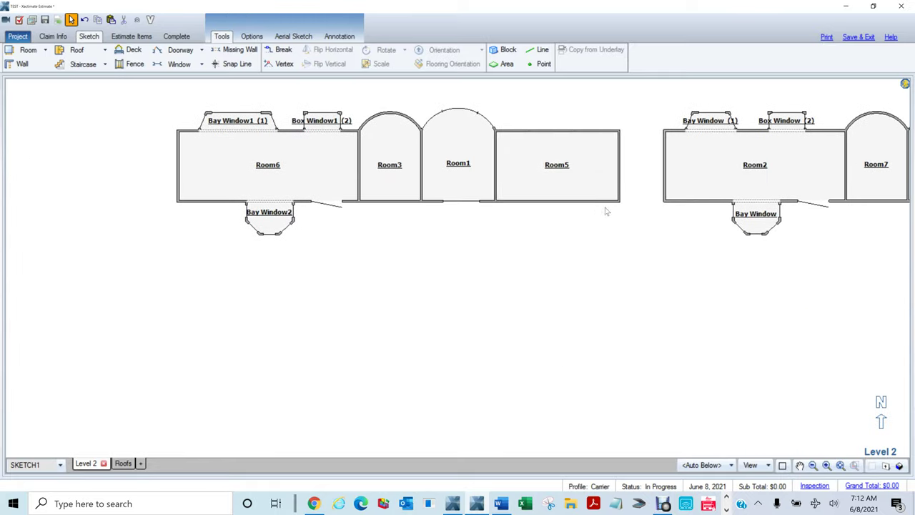
{"action": "left_click", "coordinate": [552, 170]}
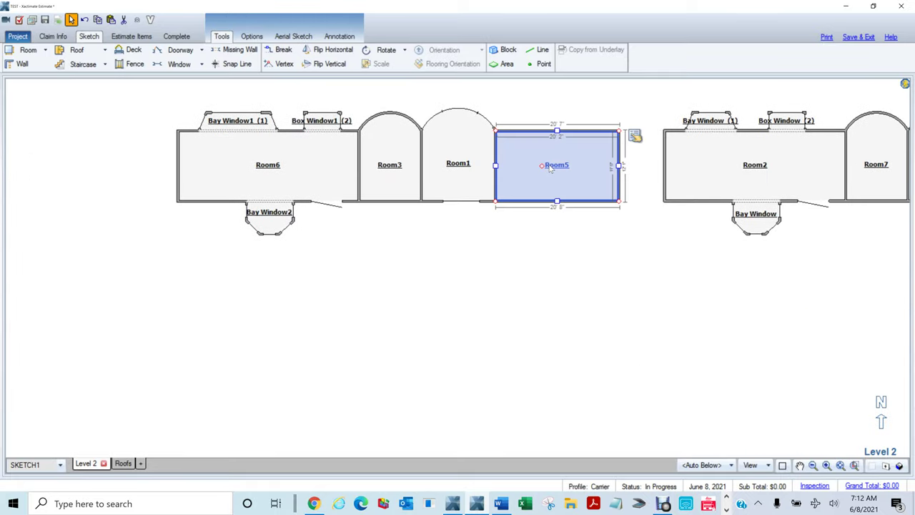
{"action": "left_click", "coordinate": [597, 225]}
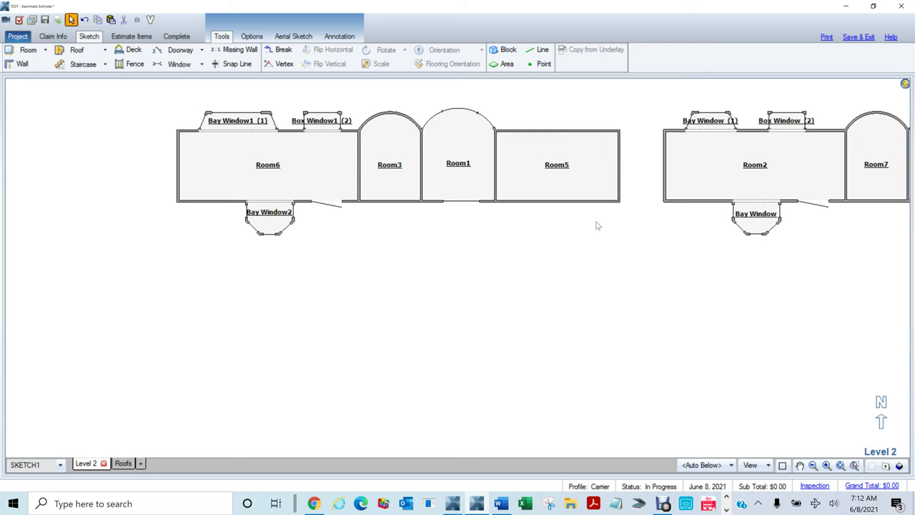
{"action": "key", "text": "ctrl+v"}
{"action": "scroll", "coordinate": [215, 288], "scroll_direction": "down", "scroll_amount": 3}
{"action": "scroll", "coordinate": [187, 267], "scroll_direction": "down", "scroll_amount": 1}
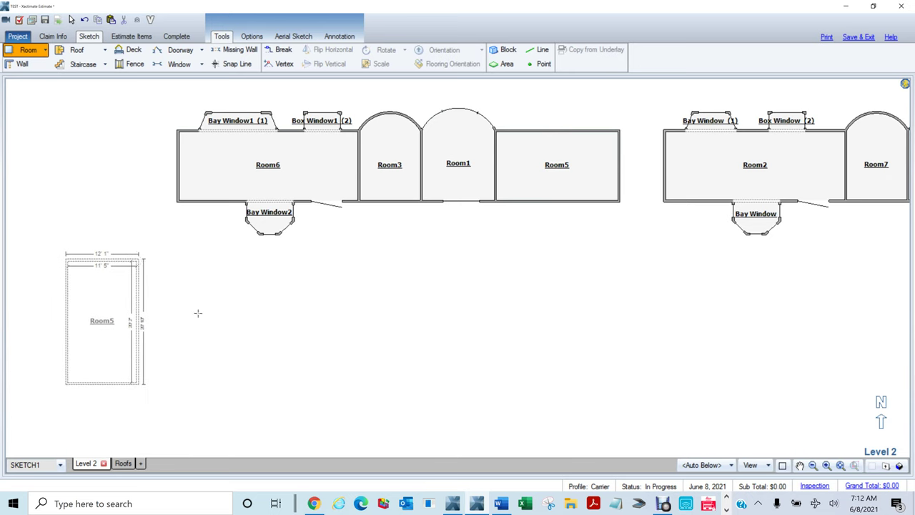
{"action": "left_click", "coordinate": [135, 264]}
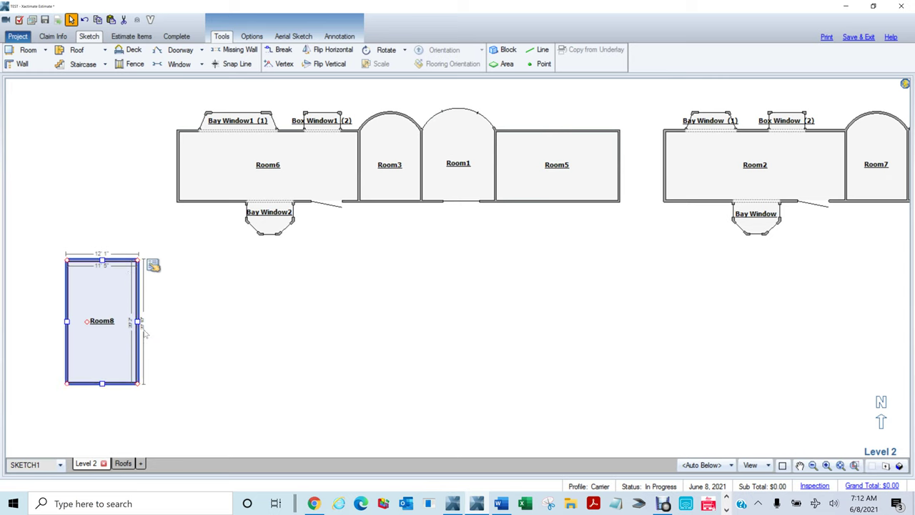
{"action": "left_click", "coordinate": [391, 346]}
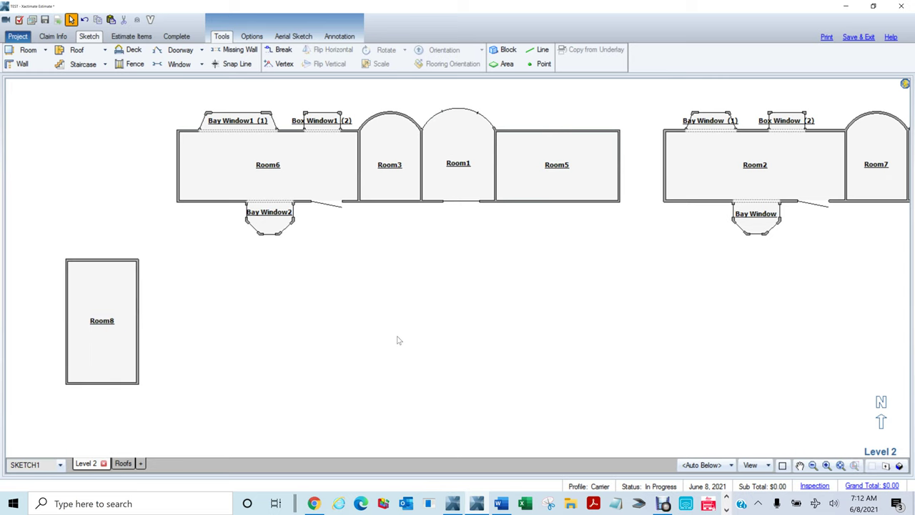
Start a custom fan roof against the east wall of Room8 and stretch it over the wall's full length.
{"action": "left_click", "coordinate": [105, 50]}
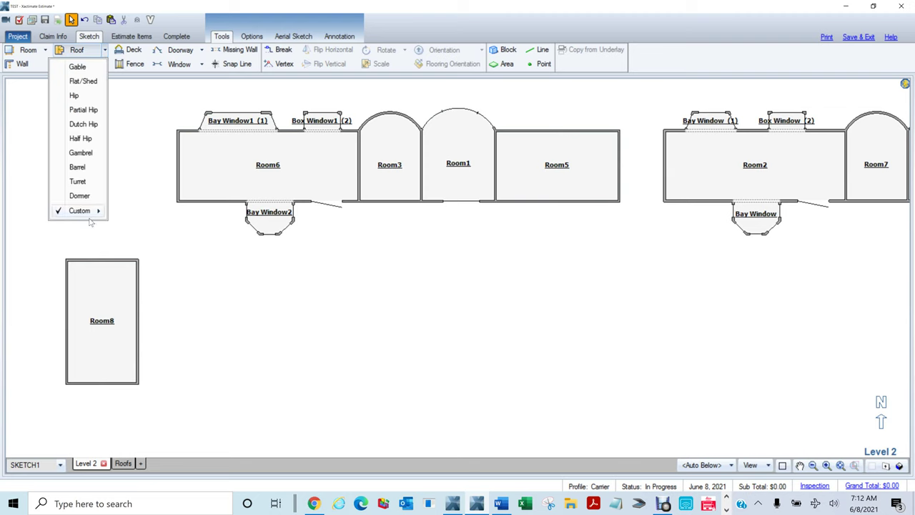
{"action": "mouse_move", "coordinate": [90, 221]}
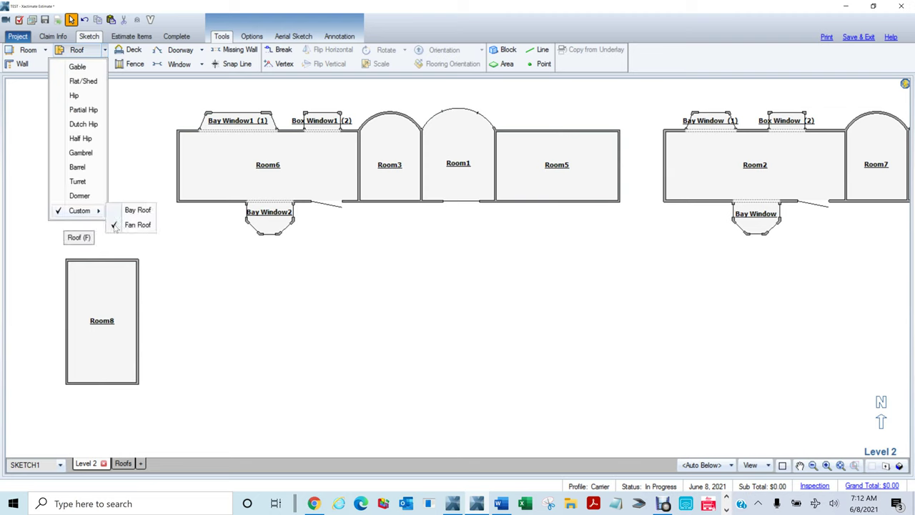
{"action": "left_click", "coordinate": [138, 224]}
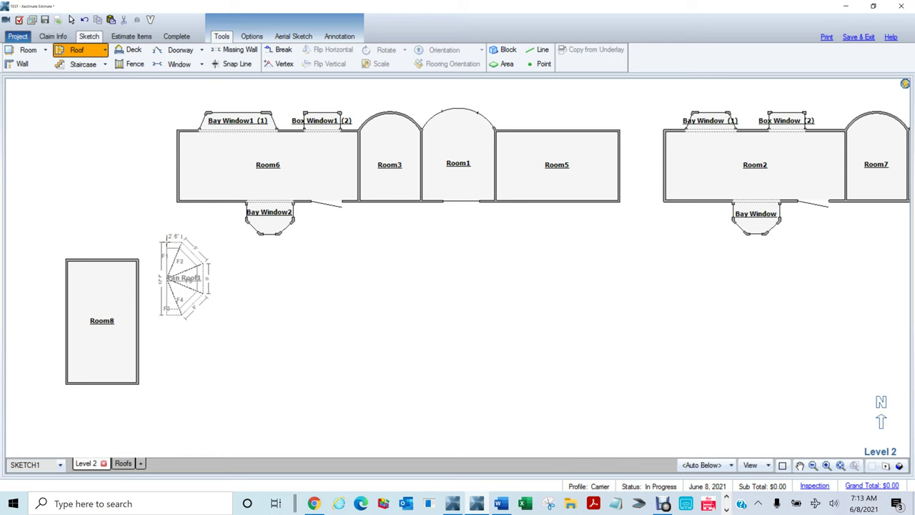
{"action": "left_click_drag", "start_coordinate": [187, 227], "coordinate": [139, 251]}
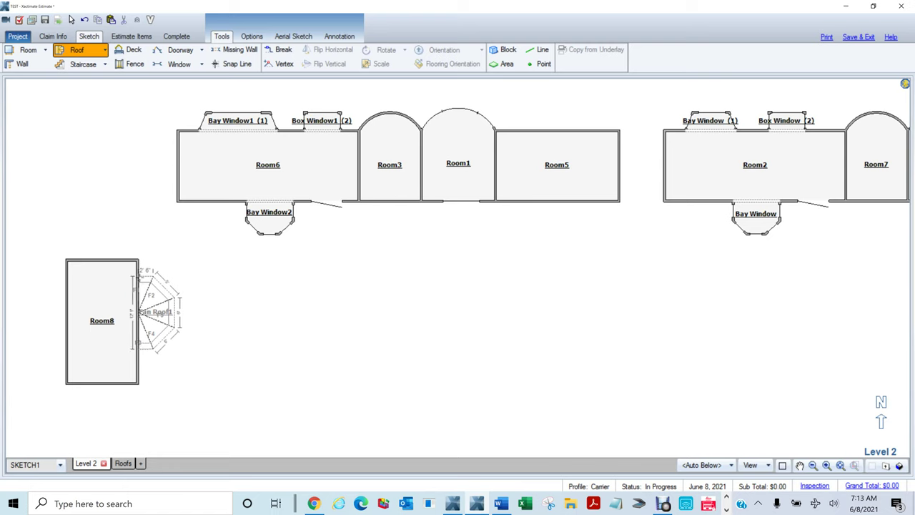
{"action": "left_click_drag", "start_coordinate": [172, 321], "coordinate": [417, 389]}
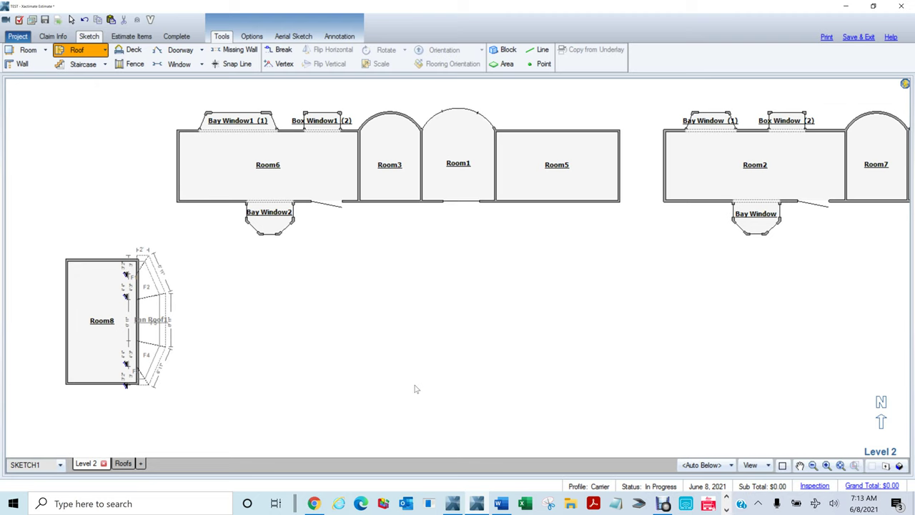
{"action": "left_click_drag", "start_coordinate": [414, 385], "coordinate": [416, 388]}
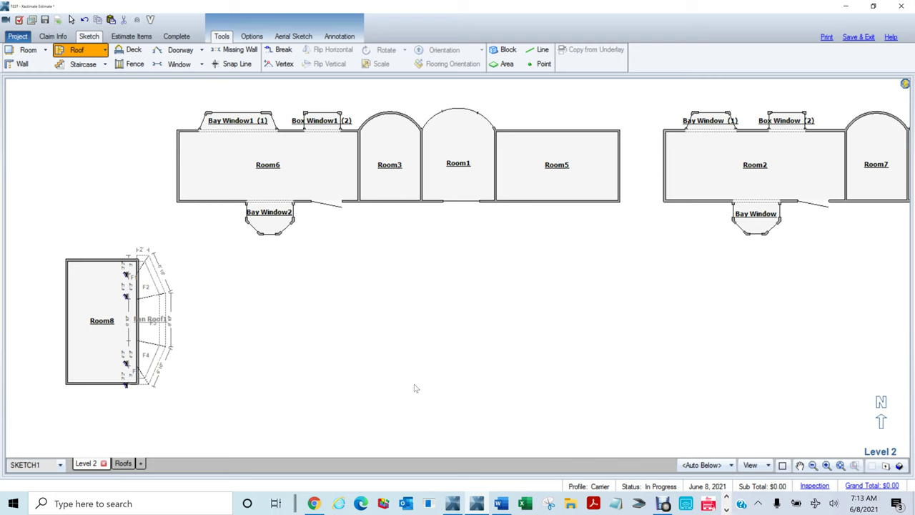
{"action": "left_click_drag", "start_coordinate": [415, 388], "coordinate": [427, 392]}
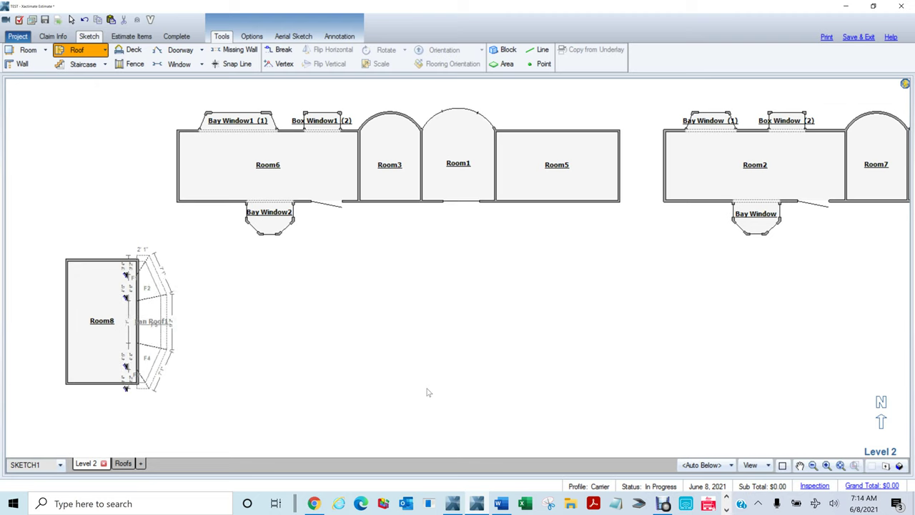
{"action": "left_click_drag", "start_coordinate": [428, 392], "coordinate": [537, 391]}
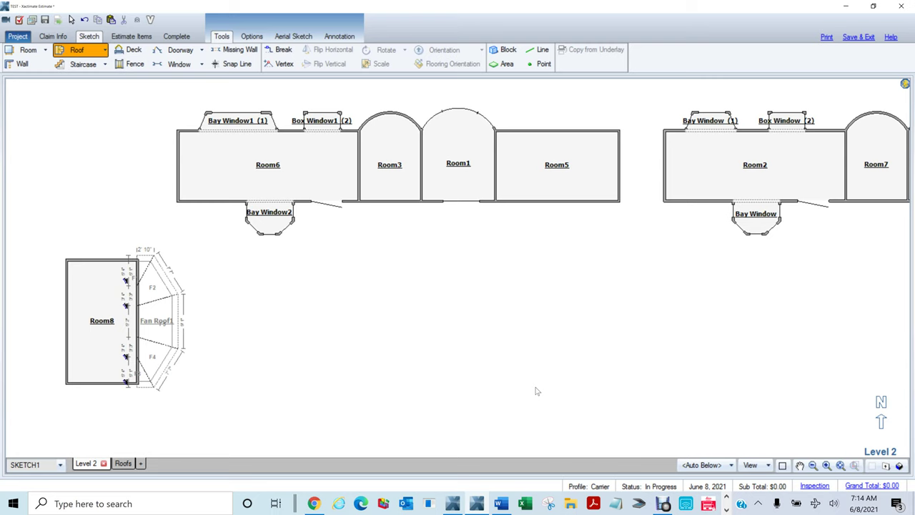
Deepen the fan roof until its end sides are about 3' 5" and its outer side about 9' 2", and place it.
{"action": "key", "text": "Left"}
{"action": "key", "text": "Left"}
{"action": "key", "text": "Left"}
{"action": "key", "text": "Left"}
{"action": "key", "text": "Left"}
{"action": "key", "text": "Left"}
{"action": "key", "text": "Left"}
{"action": "key", "text": "Left"}
{"action": "key", "text": "Left"}
{"action": "key", "text": "Left"}
{"action": "key", "text": "Left"}
{"action": "key", "text": "Left"}
{"action": "key", "text": "Left"}
{"action": "key", "text": "Left"}
{"action": "key", "text": "Left"}
{"action": "key", "text": "Left"}
{"action": "key", "text": "Left"}
{"action": "key", "text": "Left"}
{"action": "key", "text": "Left"}
{"action": "key", "text": "Left"}
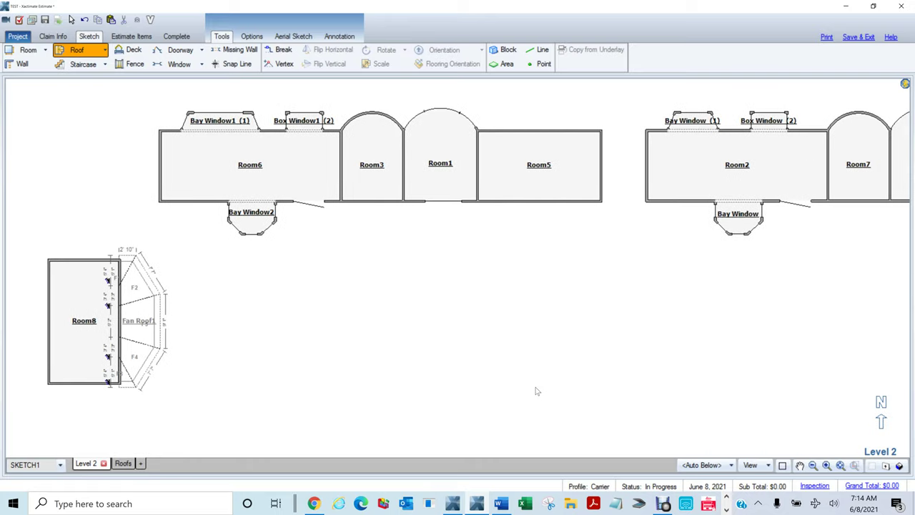
{"action": "key", "text": "Right"}
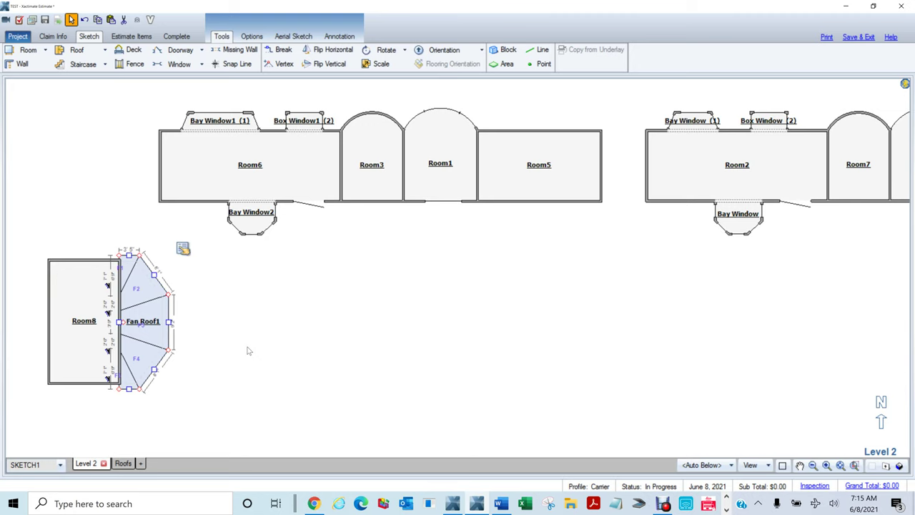
Extend Fan Roof1's north end slightly past Room8 so its wall side is about 22' 4" and its north end side about 3' 3".
{"action": "scroll", "coordinate": [248, 350], "scroll_direction": "up", "scroll_amount": 3}
{"action": "mouse_move", "coordinate": [207, 331]}
{"action": "left_mouse_down"}
{"action": "mouse_move", "coordinate": [382, 345]}
{"action": "mouse_move", "coordinate": [474, 331]}
{"action": "left_mouse_up"}
{"action": "key", "text": "Escape"}
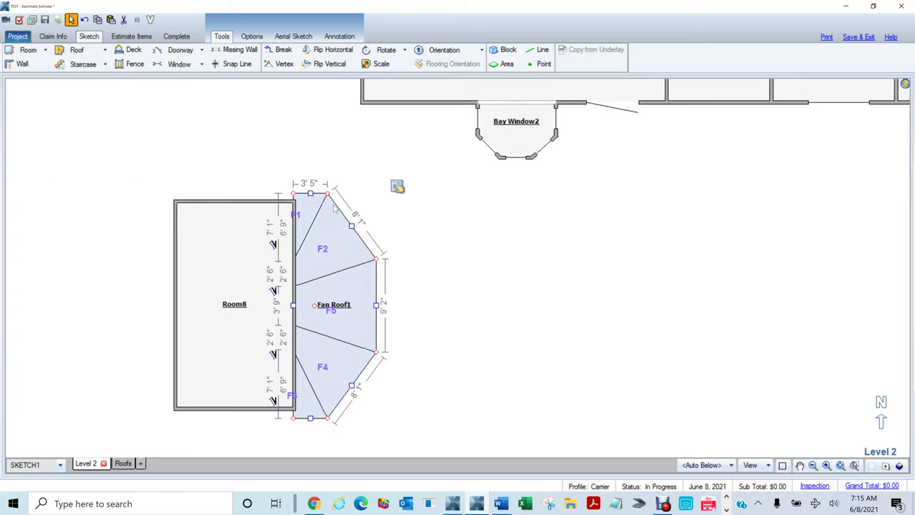
{"action": "left_click", "coordinate": [300, 213]}
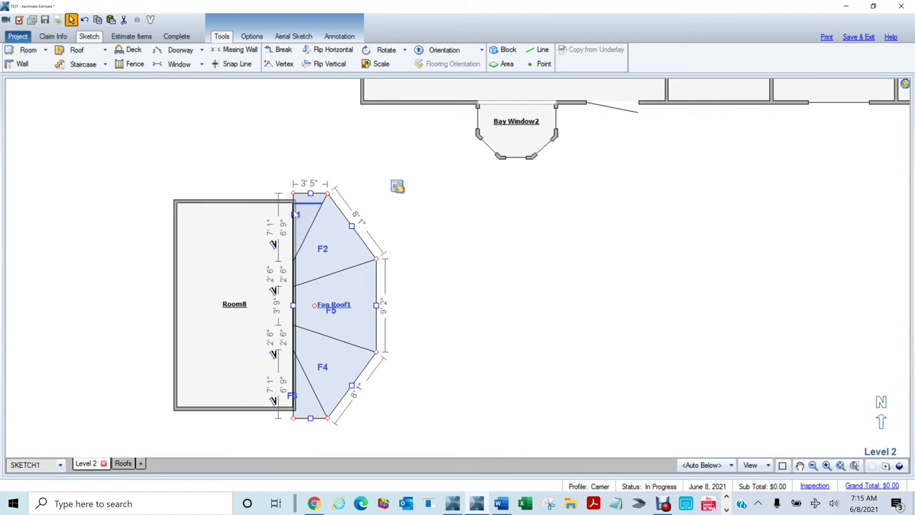
{"action": "left_click", "coordinate": [318, 226]}
{"action": "scroll", "coordinate": [318, 226], "scroll_direction": "up", "scroll_amount": 3}
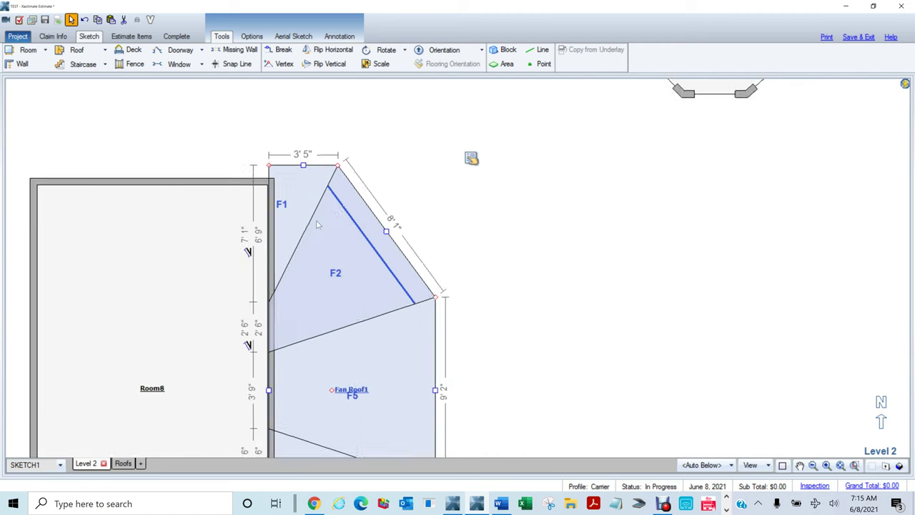
{"action": "key", "text": "Delete"}
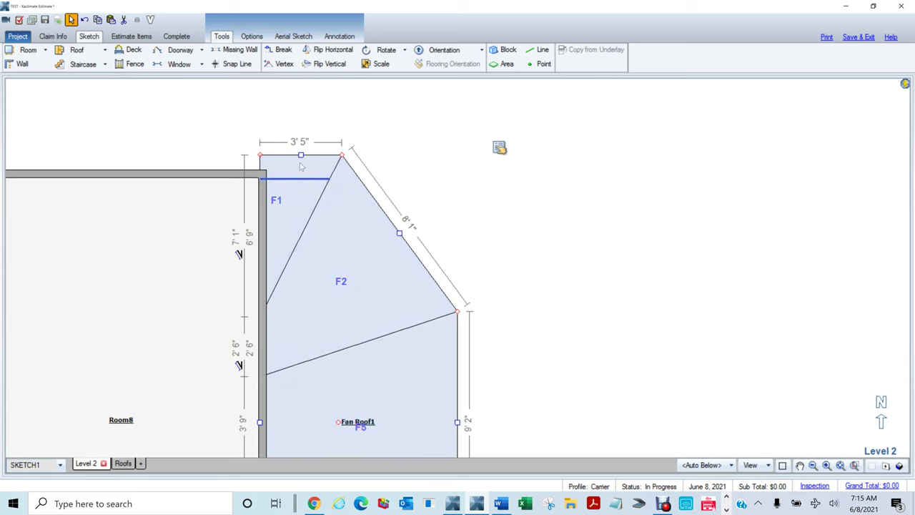
{"action": "left_click_drag", "start_coordinate": [300, 154], "coordinate": [302, 150]}
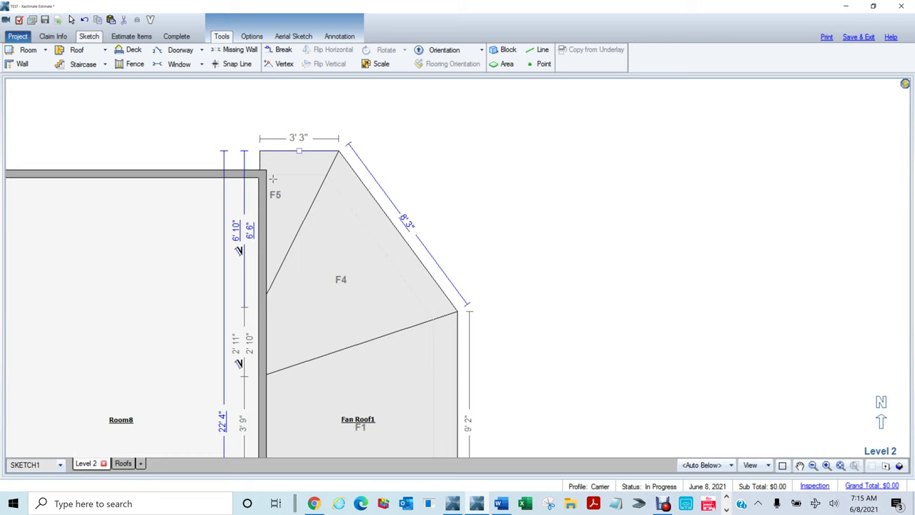
{"action": "scroll", "coordinate": [408, 215], "scroll_direction": "down", "scroll_amount": 2}
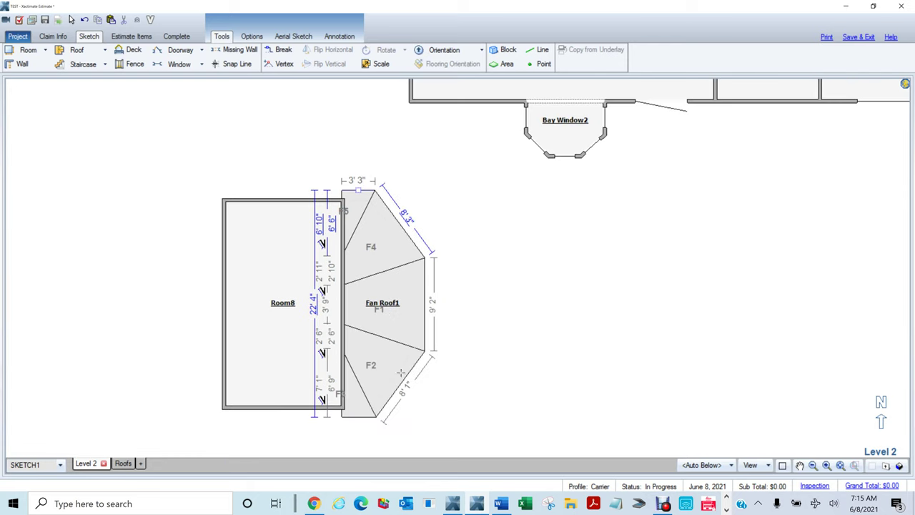
{"action": "scroll", "coordinate": [355, 435], "scroll_direction": "up", "scroll_amount": 2}
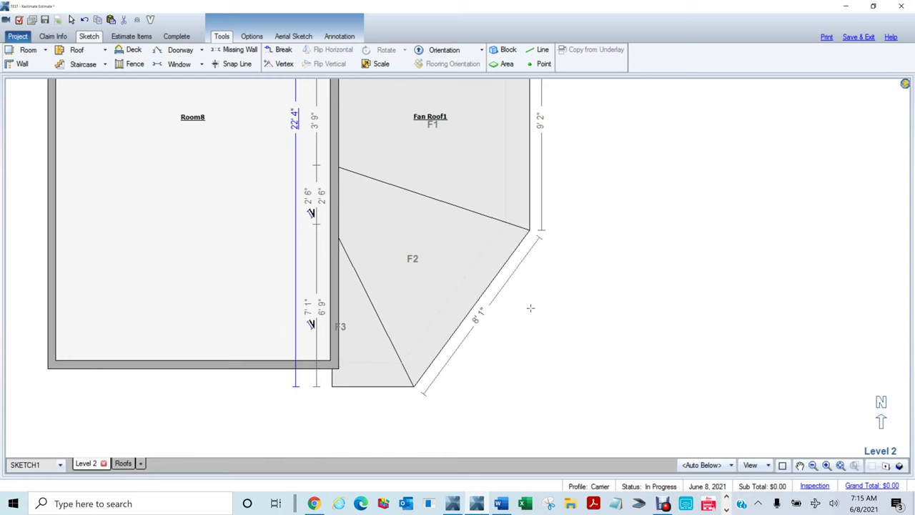
{"action": "scroll", "coordinate": [531, 306], "scroll_direction": "down", "scroll_amount": 4}
{"action": "scroll", "coordinate": [585, 306], "scroll_direction": "down", "scroll_amount": 1}
{"action": "left_click_drag", "start_coordinate": [594, 299], "coordinate": [364, 327]}
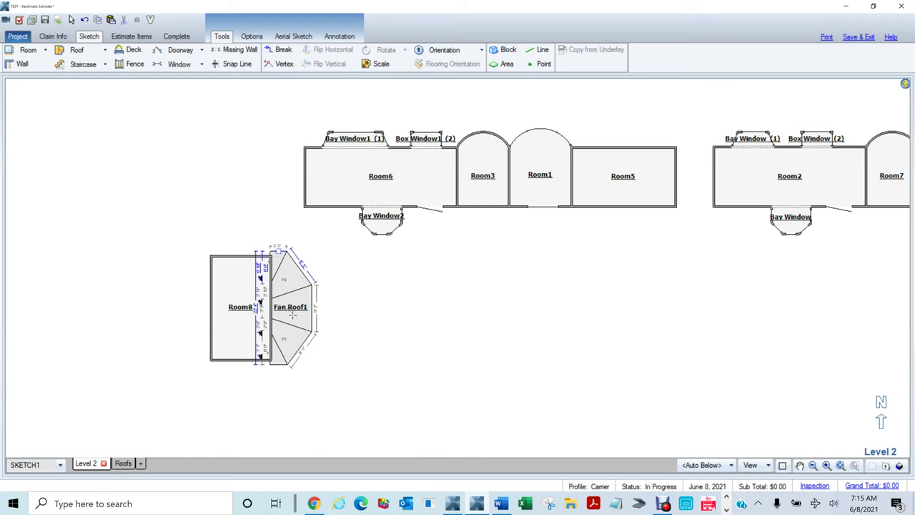
Delete Room8 while keeping its attached fan roof.
{"action": "left_click", "coordinate": [290, 314]}
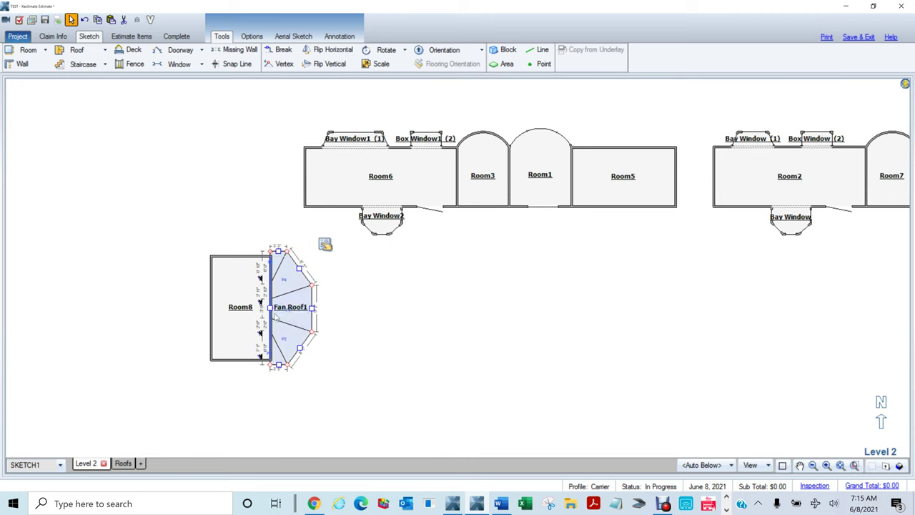
{"action": "scroll", "coordinate": [280, 315], "scroll_direction": "up", "scroll_amount": 3}
{"action": "left_click_drag", "start_coordinate": [336, 308], "coordinate": [544, 312]}
{"action": "left_click_drag", "start_coordinate": [62, 159], "coordinate": [310, 433]}
{"action": "key", "text": "Delete"}
{"action": "left_click", "coordinate": [488, 339]}
{"action": "scroll", "coordinate": [486, 336], "scroll_direction": "down", "scroll_amount": 4}
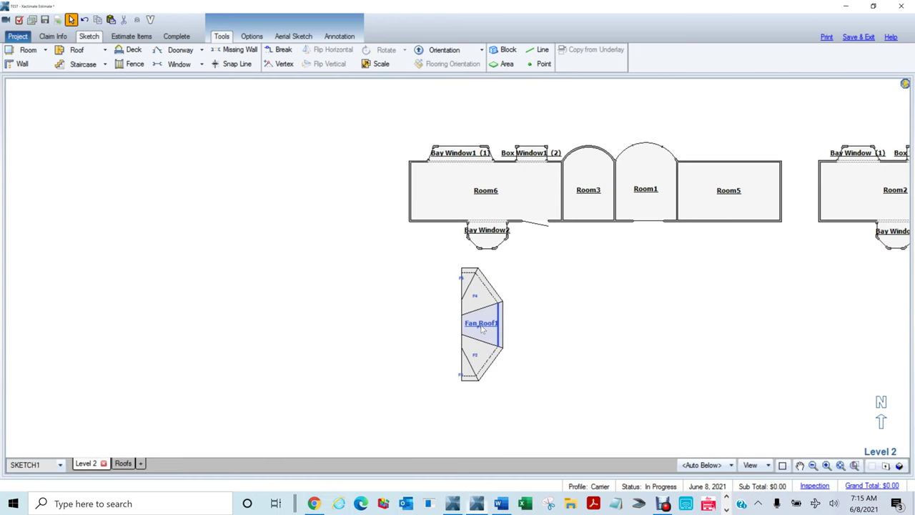
Move Fan Roof1 onto Room5's north wall so it rotates and lines up with the full wall.
{"action": "left_click", "coordinate": [482, 327]}
{"action": "scroll", "coordinate": [472, 326], "scroll_direction": "up", "scroll_amount": 2}
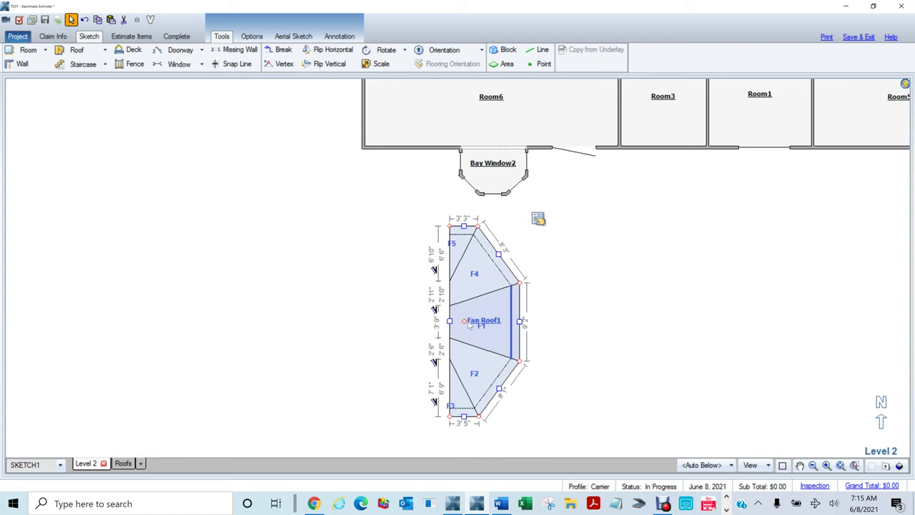
{"action": "scroll", "coordinate": [472, 323], "scroll_direction": "down", "scroll_amount": 1}
{"action": "left_click_drag", "start_coordinate": [634, 289], "coordinate": [442, 316]}
{"action": "left_click", "coordinate": [290, 349]}
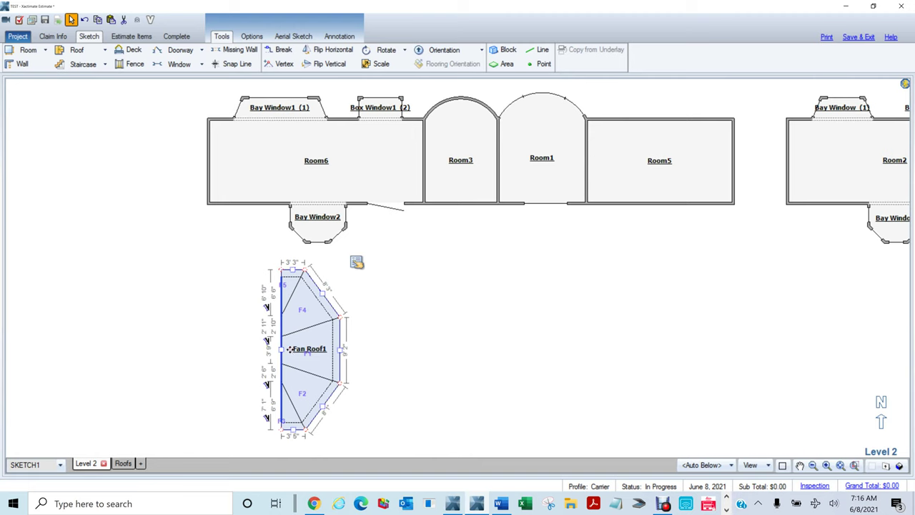
{"action": "left_click_drag", "start_coordinate": [289, 349], "coordinate": [660, 109]}
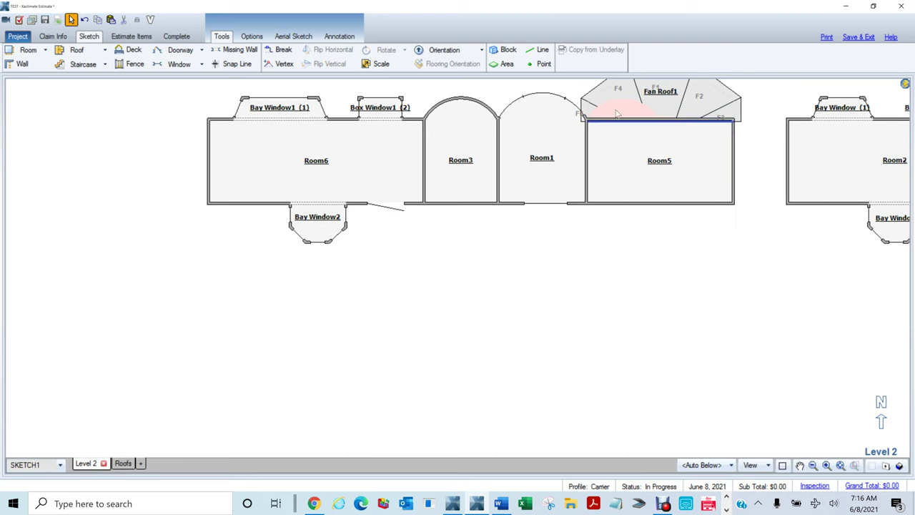
On the Roofs level, delete the fan roof over Room5's northwest corner and the bay roof over Bay Window1.
{"action": "left_click", "coordinate": [124, 464]}
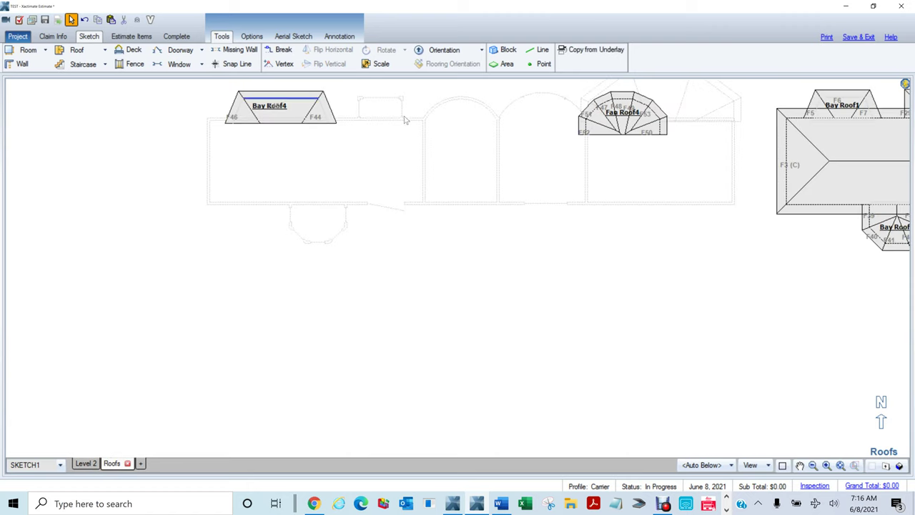
{"action": "left_click_drag", "start_coordinate": [477, 189], "coordinate": [758, 94]}
{"action": "key", "text": "Delete"}
{"action": "mouse_move", "coordinate": [363, 175]}
{"action": "left_mouse_down"}
{"action": "mouse_move", "coordinate": [174, 93]}
{"action": "mouse_move", "coordinate": [171, 80]}
{"action": "left_mouse_up"}
{"action": "key", "text": "Delete"}
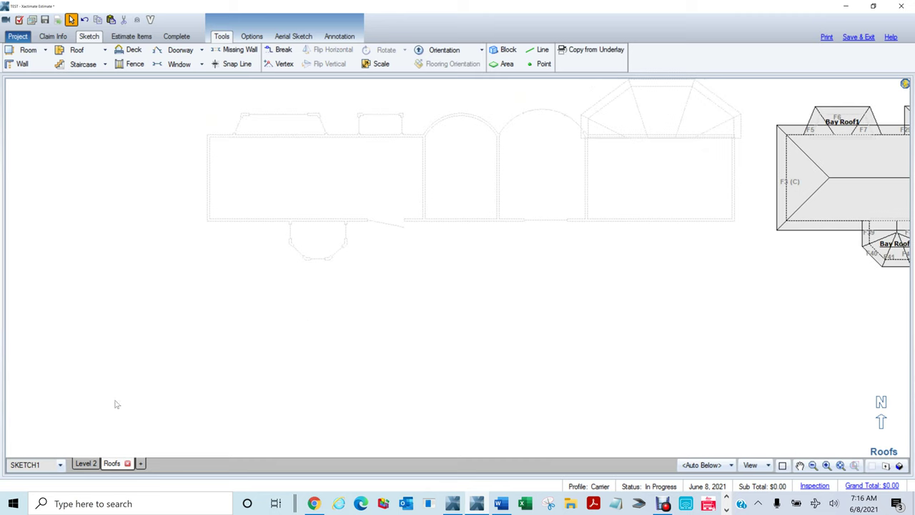
Display all levels in 3D and raise Fan Roof1 along Room5's wall.
{"action": "left_click", "coordinate": [86, 469]}
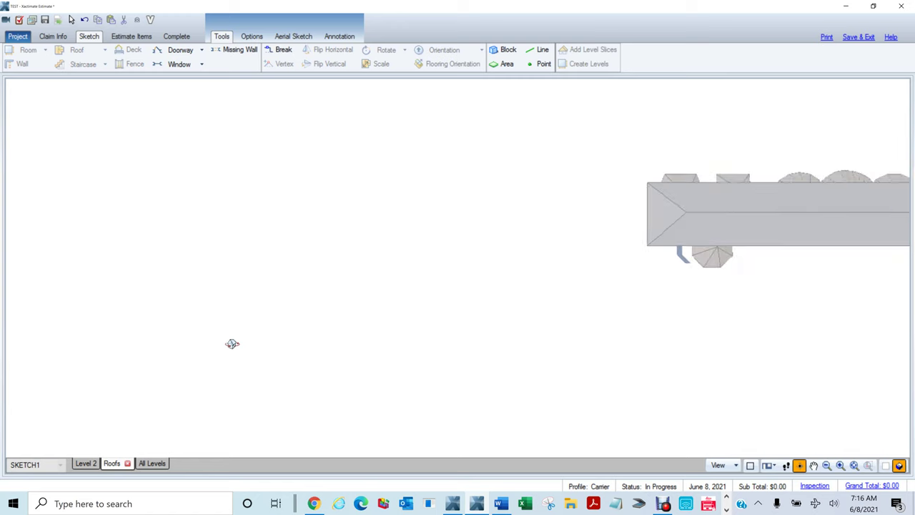
{"action": "left_click", "coordinate": [151, 463]}
{"action": "left_click_drag", "start_coordinate": [252, 315], "coordinate": [366, 307]}
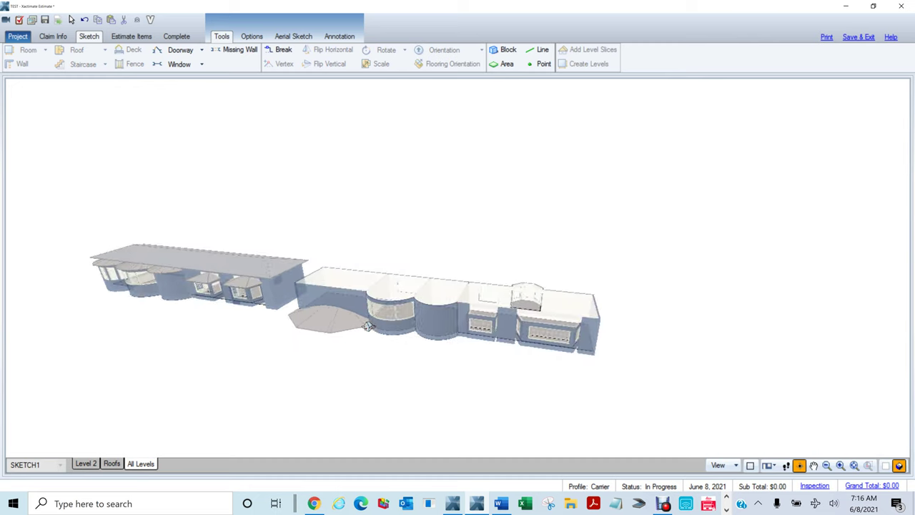
{"action": "scroll", "coordinate": [435, 307], "scroll_direction": "up", "scroll_amount": 4}
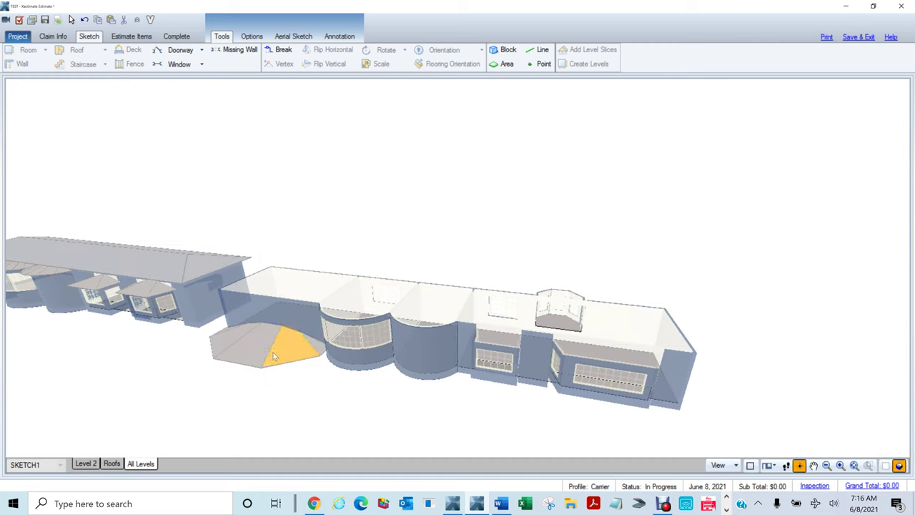
{"action": "left_click", "coordinate": [264, 340]}
{"action": "scroll", "coordinate": [265, 340], "scroll_direction": "up", "scroll_amount": 2}
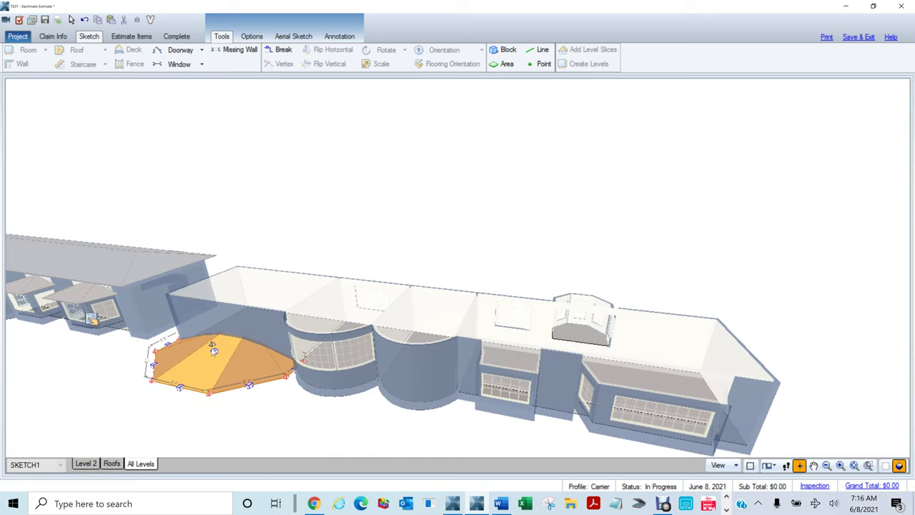
{"action": "left_click_drag", "start_coordinate": [212, 346], "coordinate": [236, 285]}
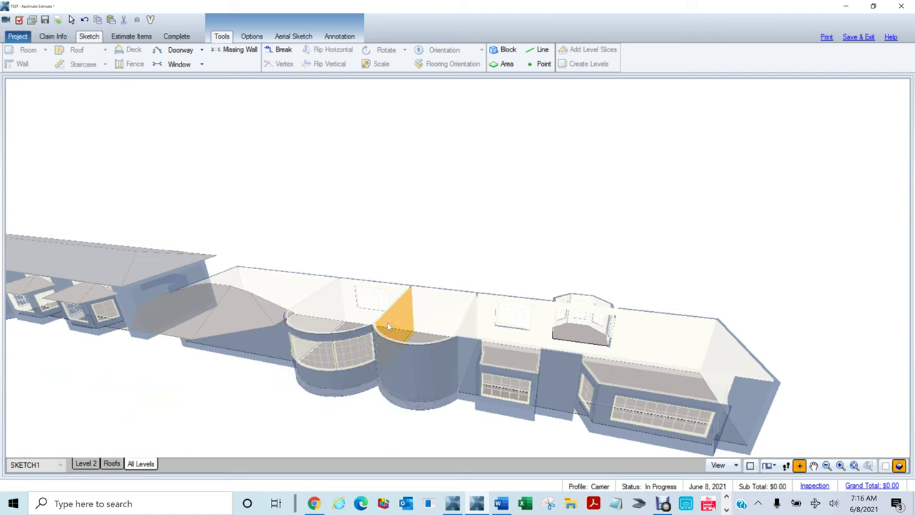
Return to the Level 2 plan and move Fan Roof1 off Room5 into the open area south of Room1.
{"action": "scroll", "coordinate": [387, 321], "scroll_direction": "down", "scroll_amount": 4}
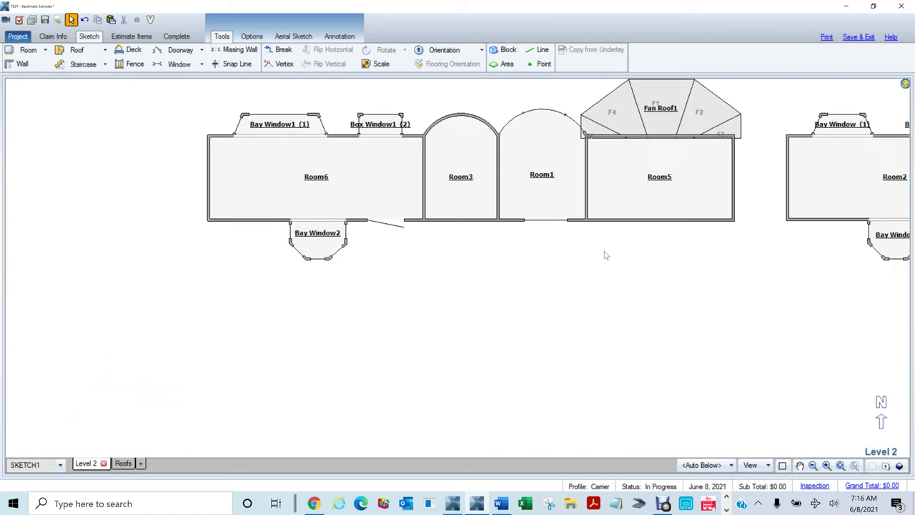
{"action": "scroll", "coordinate": [604, 252], "scroll_direction": "down", "scroll_amount": 1}
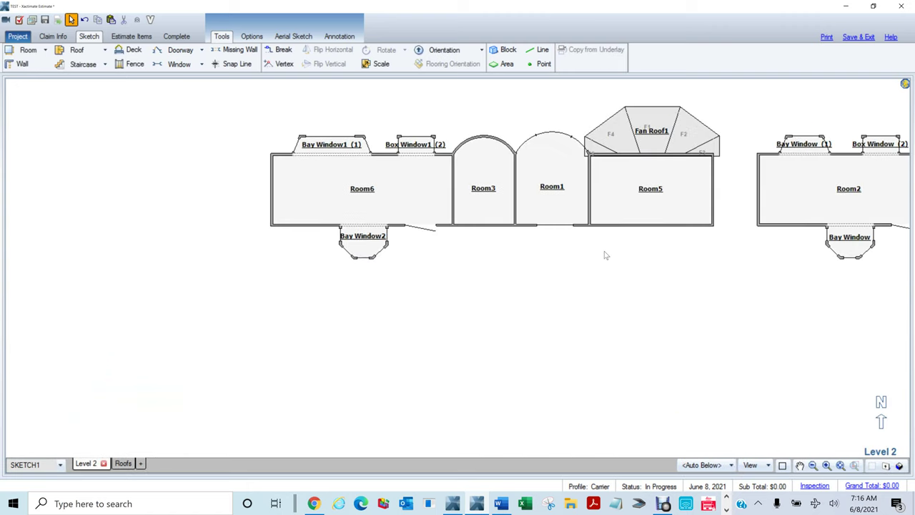
{"action": "scroll", "coordinate": [662, 250], "scroll_direction": "down", "scroll_amount": 1}
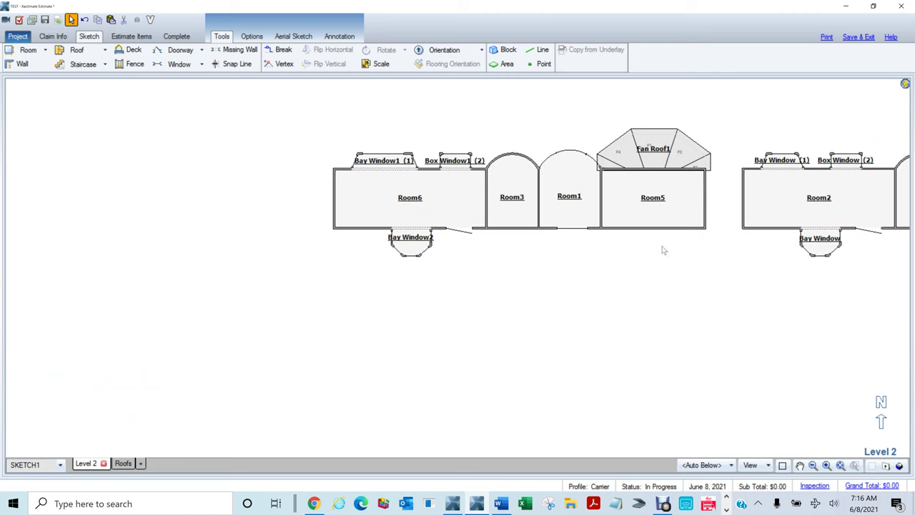
{"action": "left_click", "coordinate": [658, 151]}
{"action": "left_click_drag", "start_coordinate": [632, 149], "coordinate": [515, 356]}
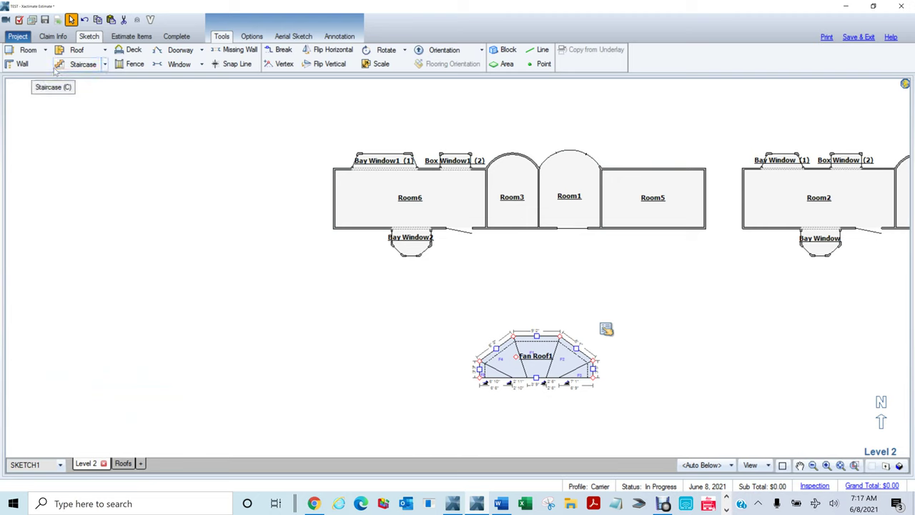
Try adding a bow window to Room5's north wall and stretch its east end until it is about 12' 2" wide.
{"action": "left_click", "coordinate": [203, 65]}
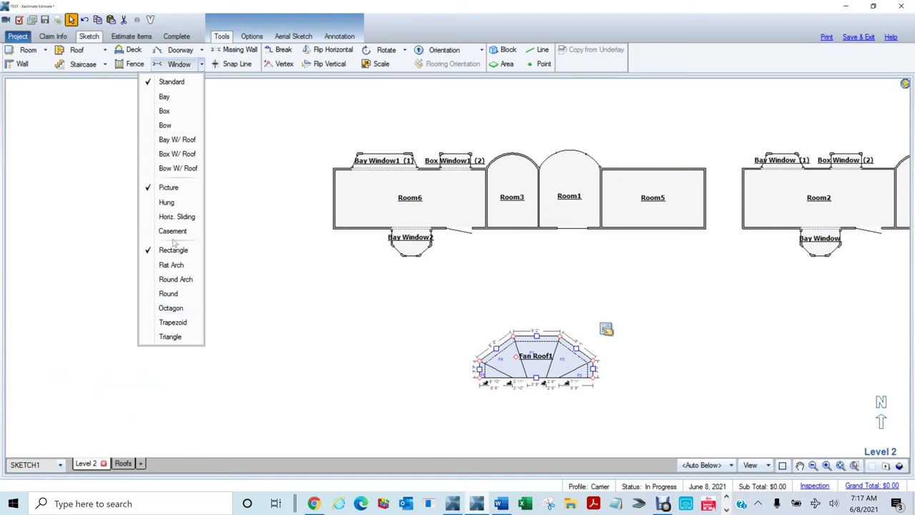
{"action": "left_click", "coordinate": [173, 126]}
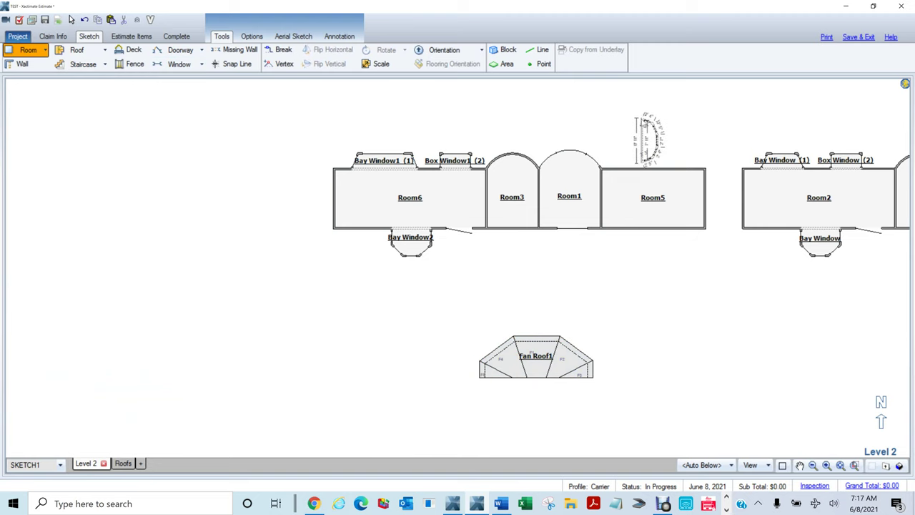
{"action": "key", "text": "alt+Tab"}
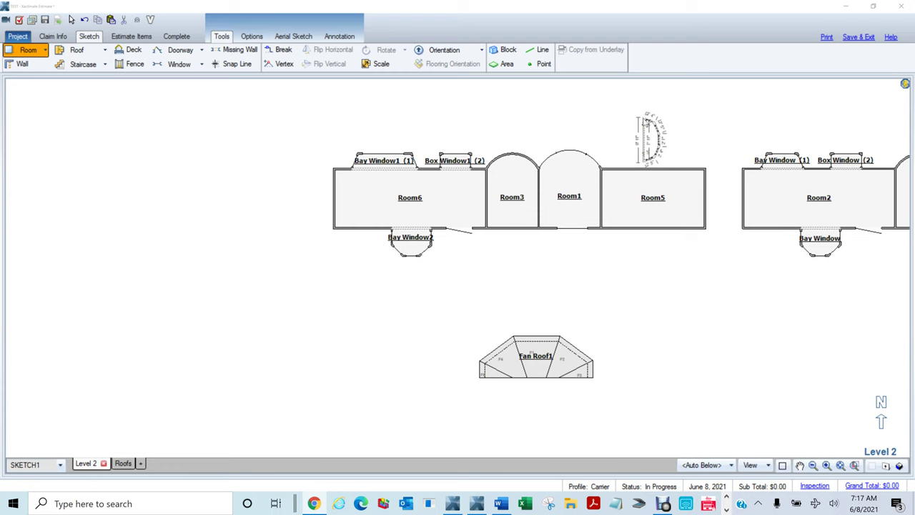
{"action": "left_click", "coordinate": [651, 136]}
{"action": "scroll", "coordinate": [653, 136], "scroll_direction": "up", "scroll_amount": 3}
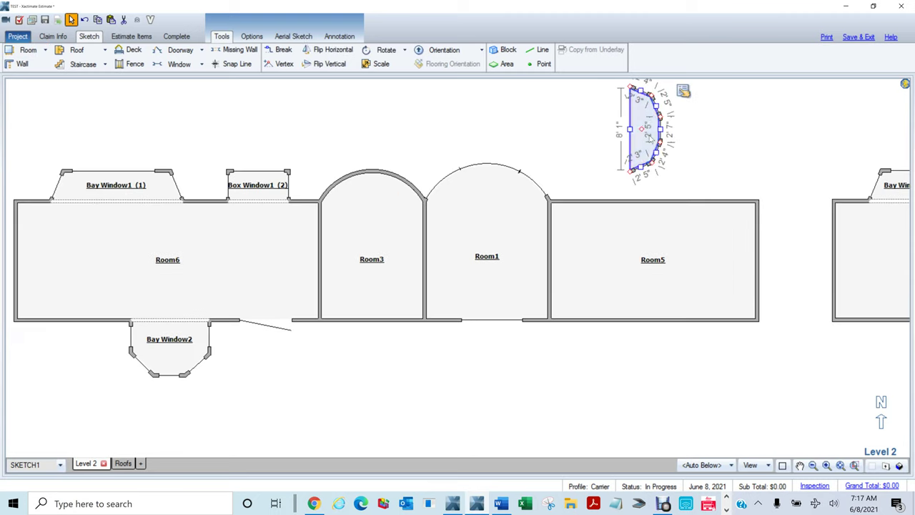
{"action": "left_click_drag", "start_coordinate": [642, 129], "coordinate": [702, 180]}
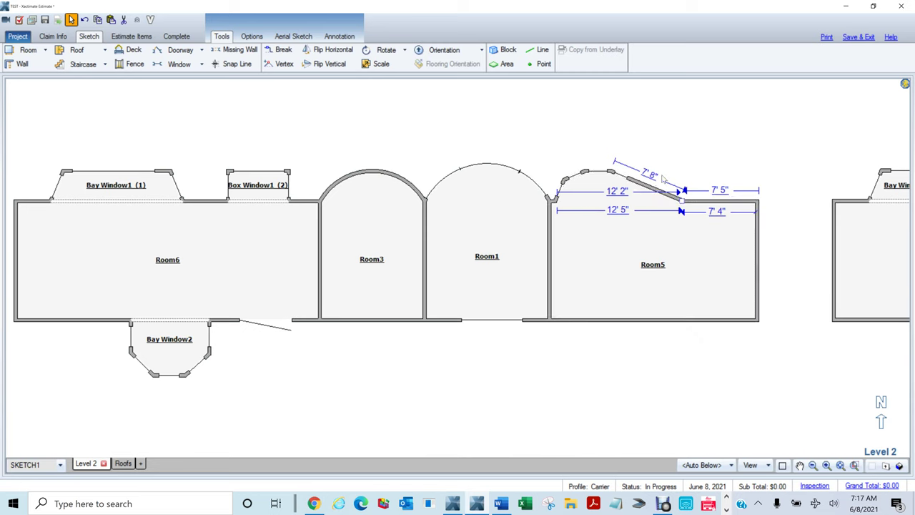
{"action": "left_click", "coordinate": [626, 189]}
{"action": "left_click", "coordinate": [605, 127]}
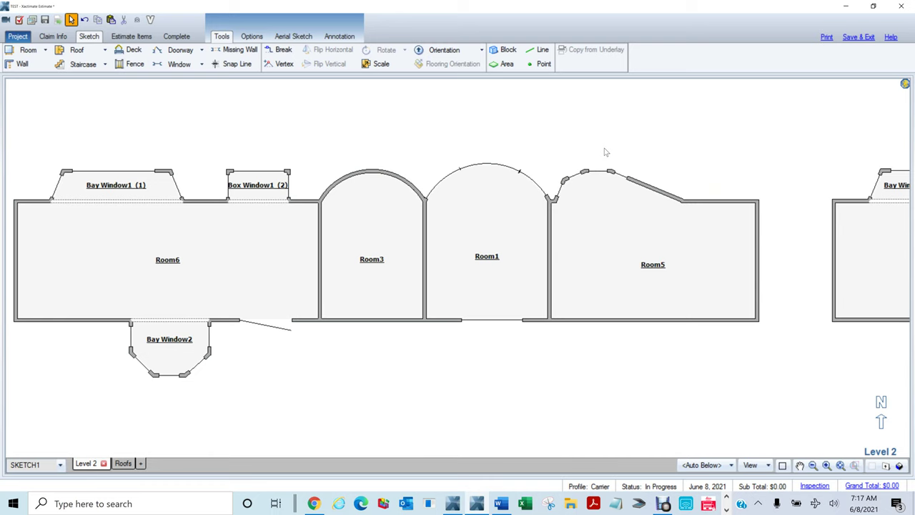
Delete the distorted bow window from Room5's north wall.
{"action": "left_click", "coordinate": [601, 190]}
{"action": "left_click", "coordinate": [599, 191]}
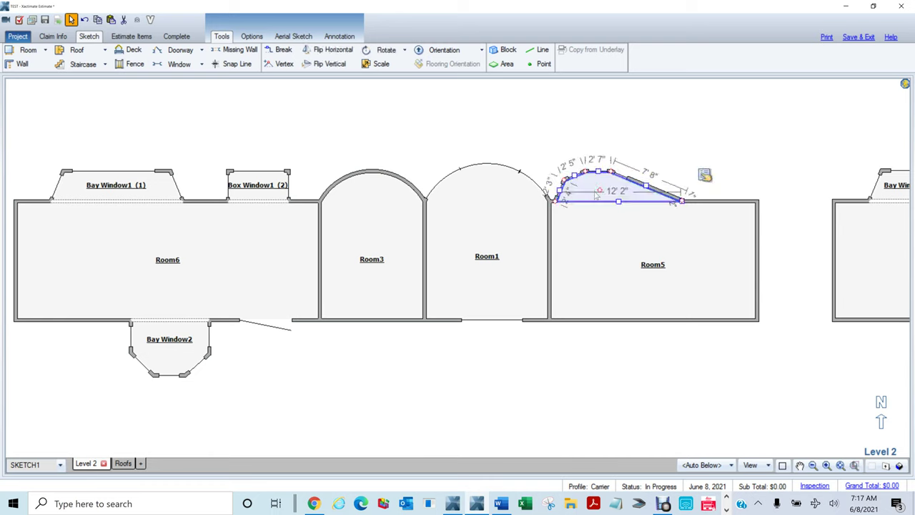
{"action": "key", "text": "Delete"}
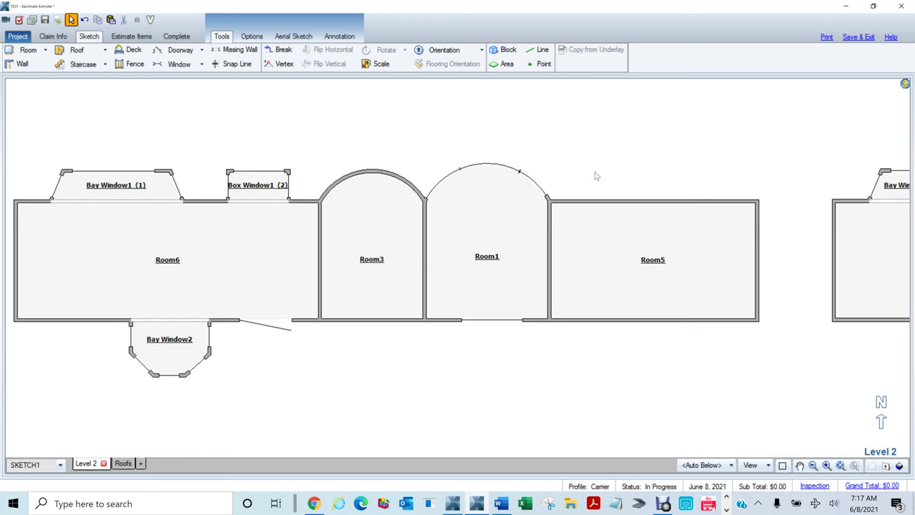
{"action": "left_click", "coordinate": [440, 288]}
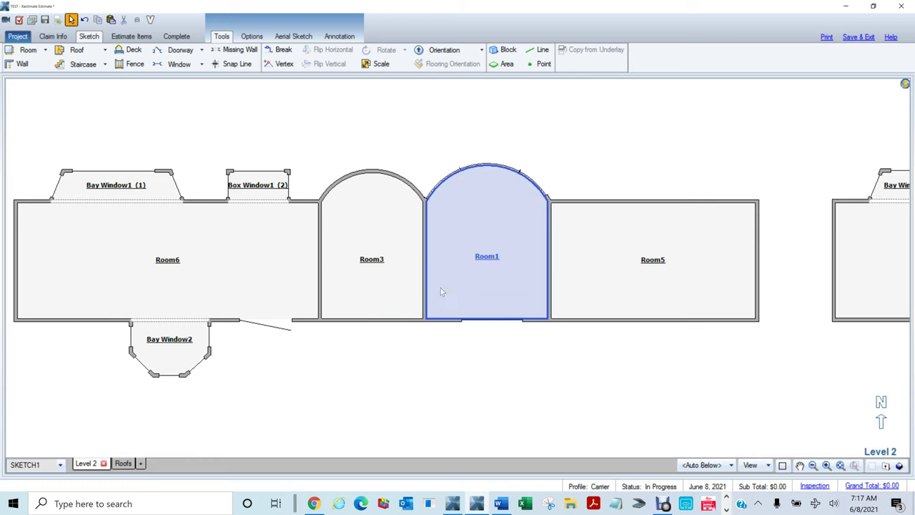
{"action": "scroll", "coordinate": [449, 296], "scroll_direction": "down", "scroll_amount": 2}
{"action": "key", "text": "Escape"}
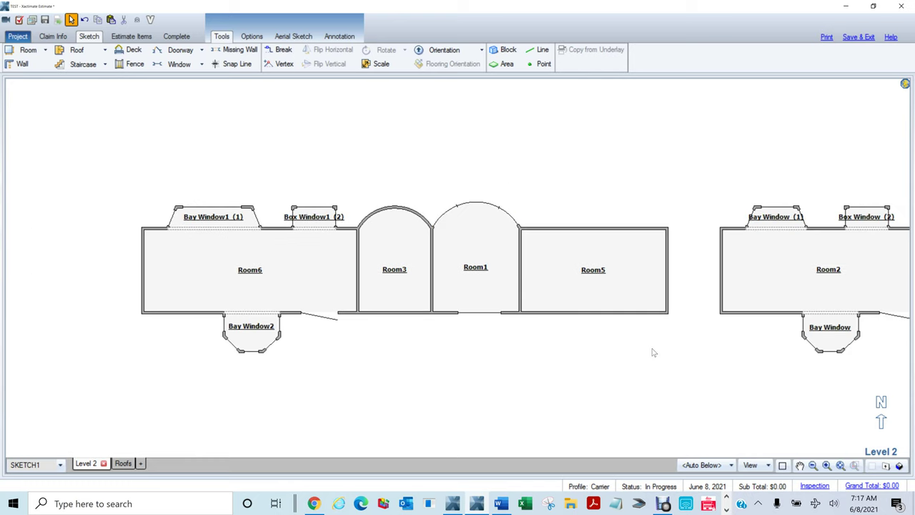
{"action": "middle_click", "coordinate": [428, 355]}
{"action": "mouse_move", "coordinate": [428, 354]}
{"action": "left_mouse_down"}
{"action": "mouse_move", "coordinate": [502, 338]}
{"action": "mouse_move", "coordinate": [492, 231]}
{"action": "mouse_move", "coordinate": [513, 276]}
{"action": "left_mouse_up"}
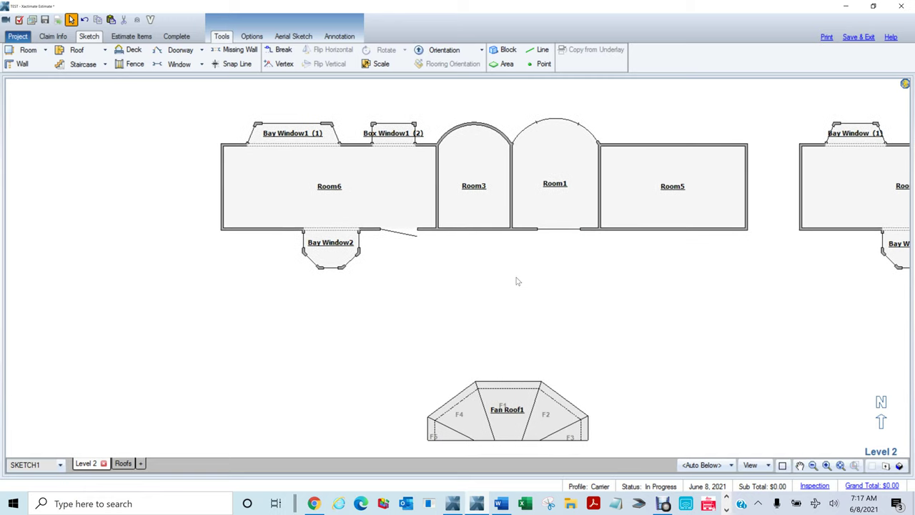
Delete Fan Roof1 from the open area and the plain rectangular Room5 east of Room1.
{"action": "scroll", "coordinate": [382, 229], "scroll_direction": "down", "scroll_amount": 3}
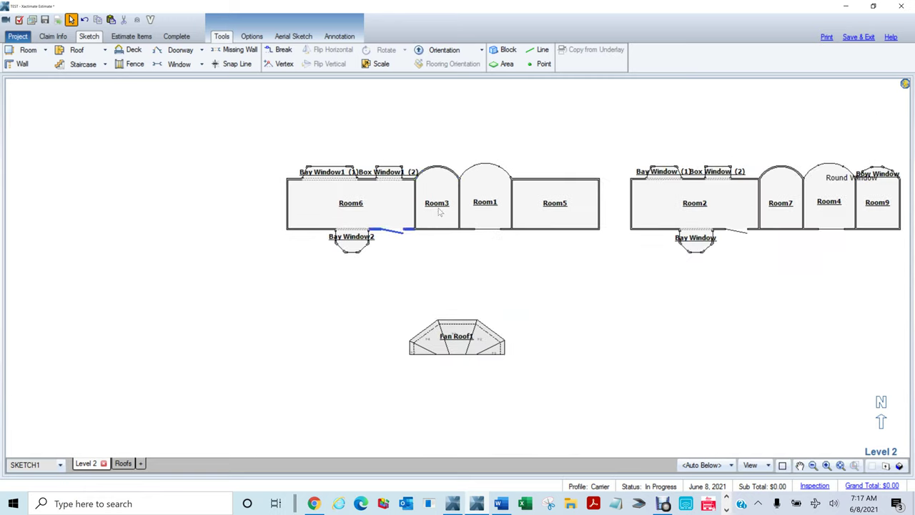
{"action": "left_click_drag", "start_coordinate": [393, 282], "coordinate": [561, 412]}
{"action": "key", "text": "Delete"}
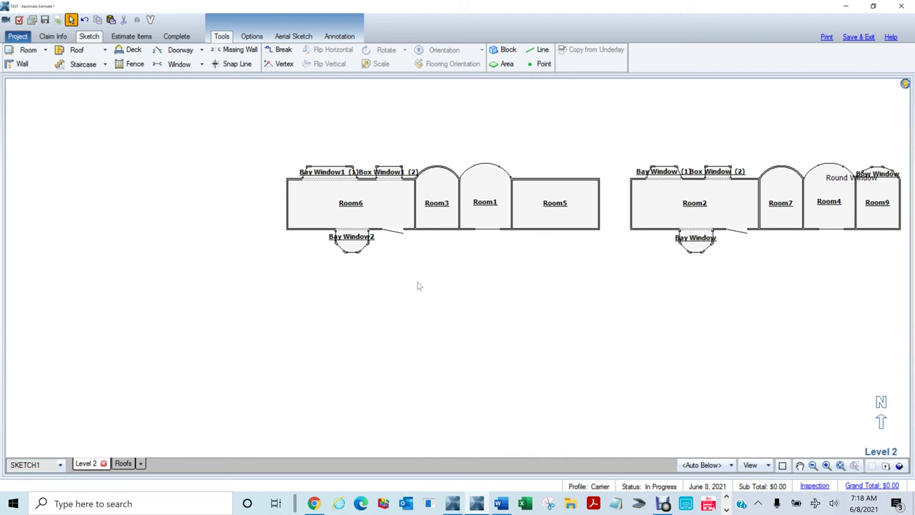
{"action": "left_click_drag", "start_coordinate": [420, 293], "coordinate": [321, 303]}
{"action": "left_click_drag", "start_coordinate": [550, 150], "coordinate": [607, 281]}
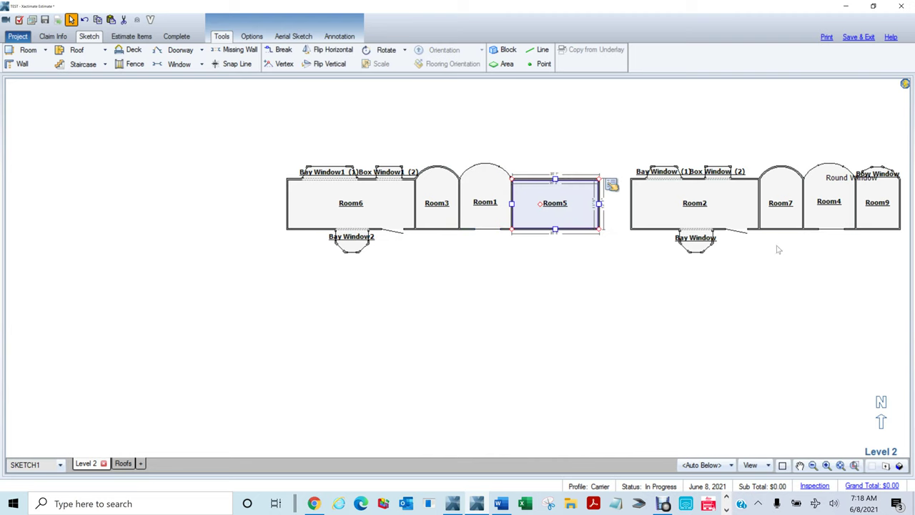
{"action": "key", "text": "Delete"}
Copy Room9 together with its bow window and place the copy against Room1's east wall.
{"action": "left_click_drag", "start_coordinate": [908, 256], "coordinate": [861, 157]}
{"action": "key", "text": "ctrl+c"}
{"action": "key", "text": "ctrl+v"}
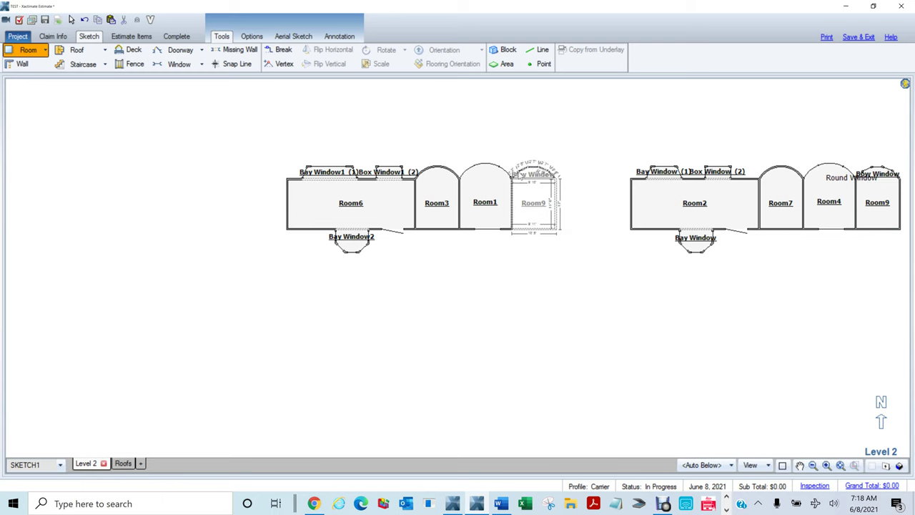
{"action": "left_click", "coordinate": [533, 203]}
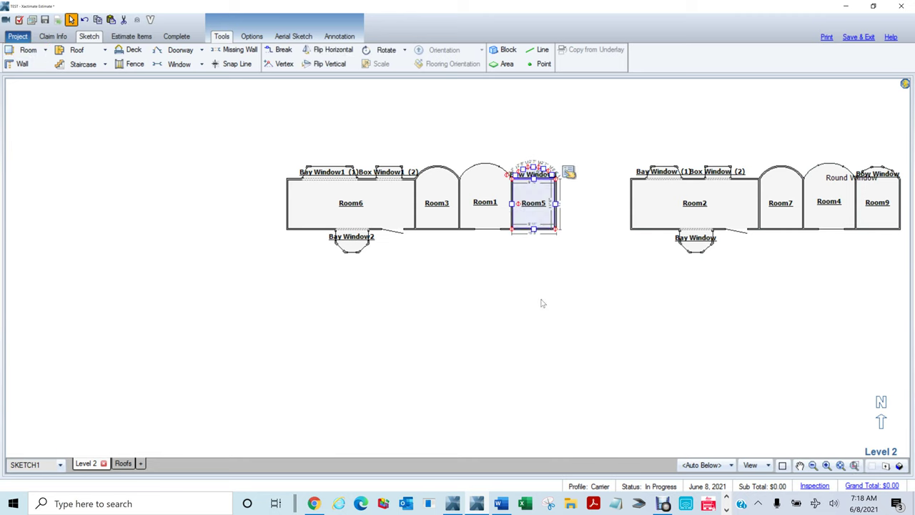
Copy Room1 and place the copy in the open area south of Room6, rotated so its curved wall faces east.
{"action": "scroll", "coordinate": [543, 303], "scroll_direction": "up", "scroll_amount": 2}
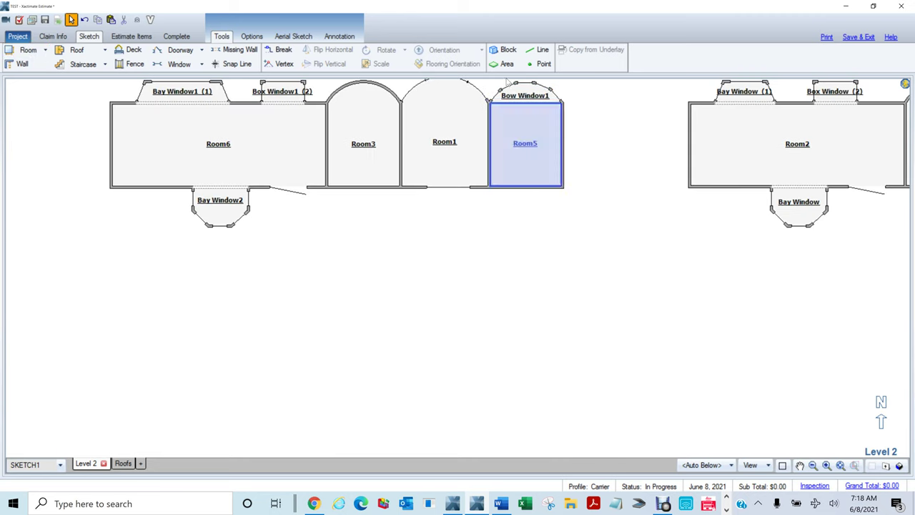
{"action": "scroll", "coordinate": [574, 221], "scroll_direction": "down", "scroll_amount": 2}
{"action": "scroll", "coordinate": [574, 222], "scroll_direction": "down", "scroll_amount": 1}
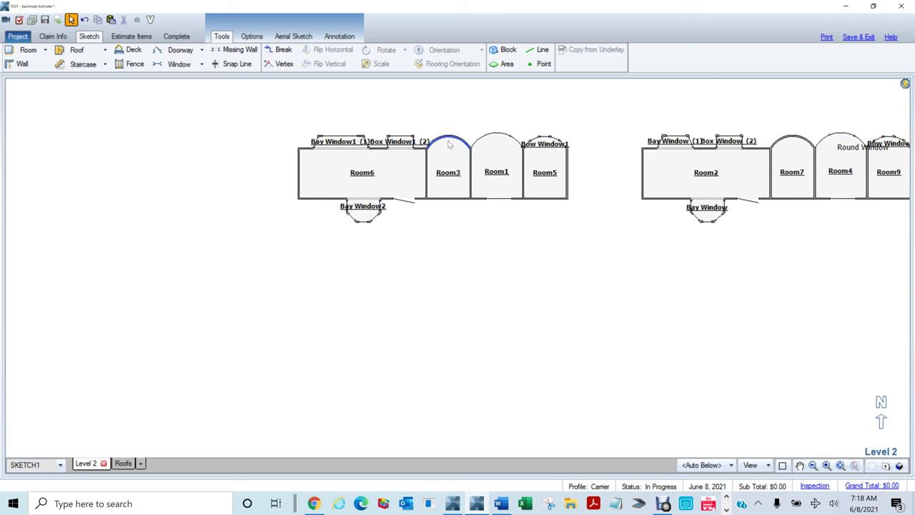
{"action": "left_click", "coordinate": [501, 177]}
{"action": "scroll", "coordinate": [502, 177], "scroll_direction": "up", "scroll_amount": 4}
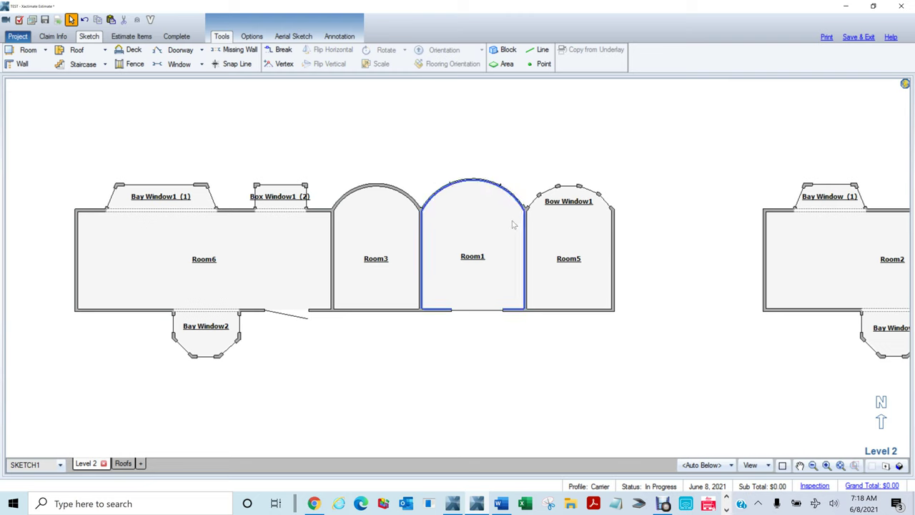
{"action": "scroll", "coordinate": [556, 202], "scroll_direction": "down", "scroll_amount": 2}
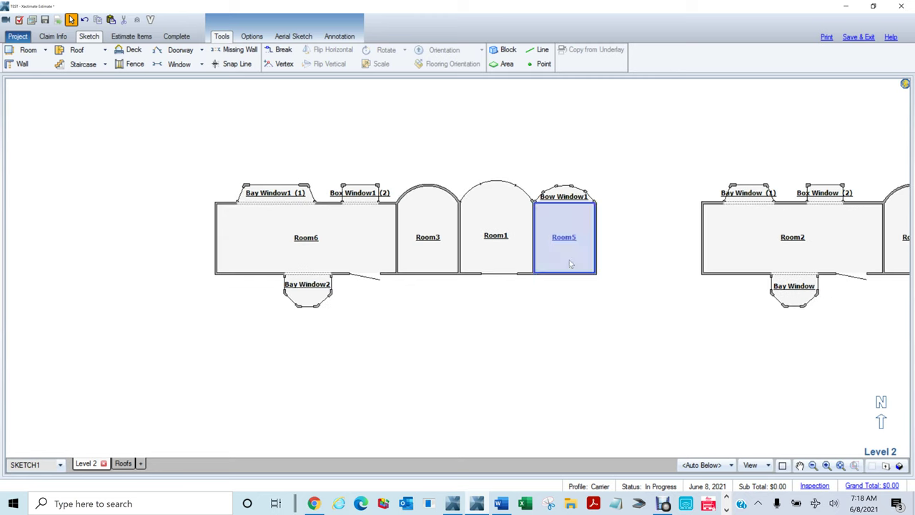
{"action": "left_click_drag", "start_coordinate": [583, 298], "coordinate": [562, 226]}
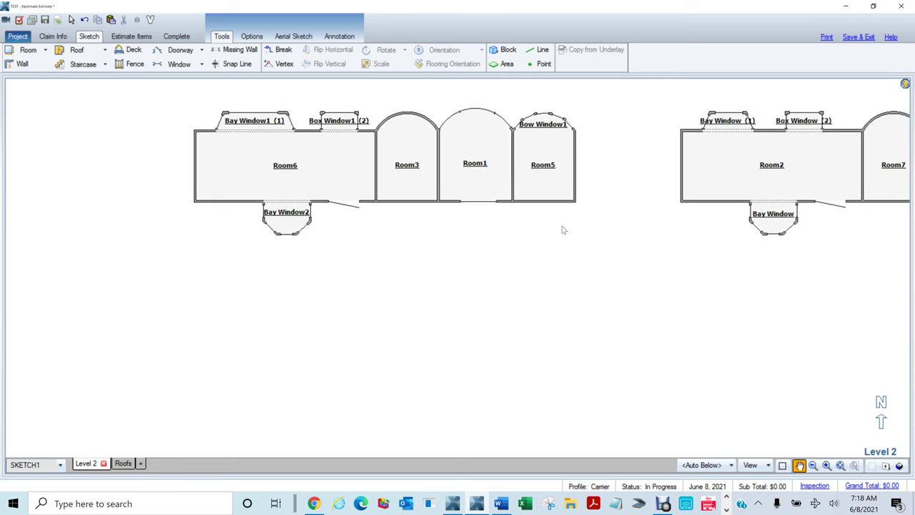
{"action": "left_click", "coordinate": [479, 170]}
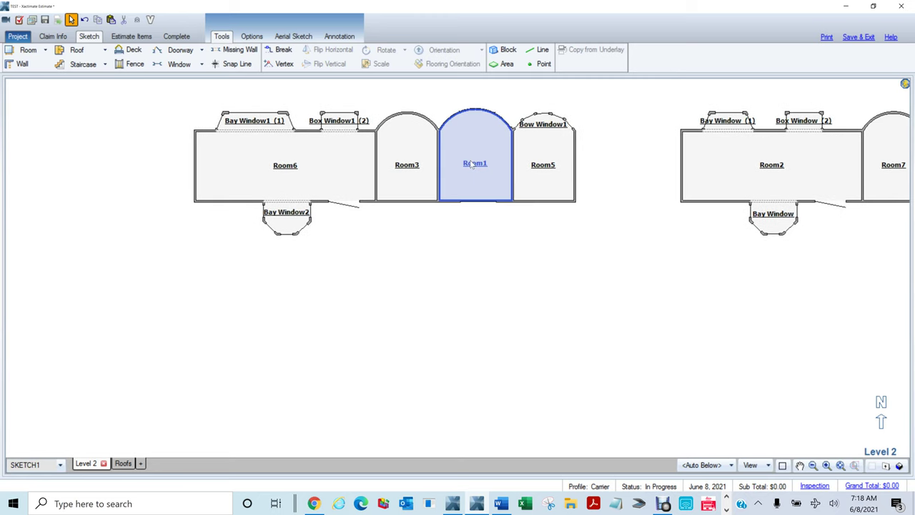
{"action": "left_click", "coordinate": [470, 161]}
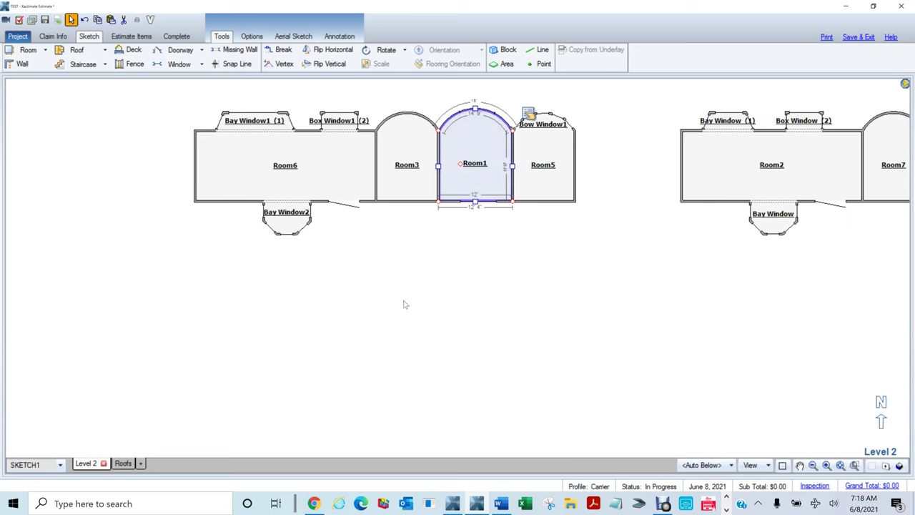
{"action": "key", "text": "ctrl+v"}
{"action": "key", "text": "space"}
{"action": "key", "text": "space"}
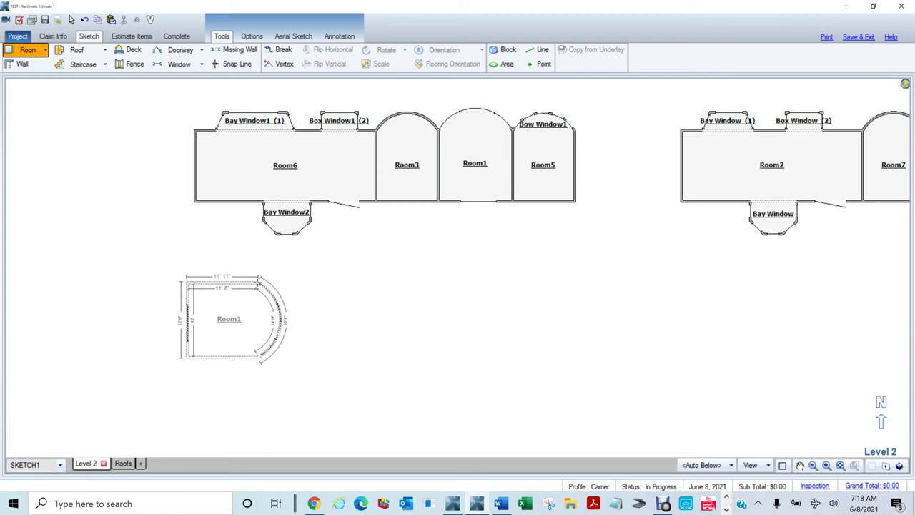
{"action": "left_click", "coordinate": [258, 282]}
{"action": "left_click", "coordinate": [149, 288]}
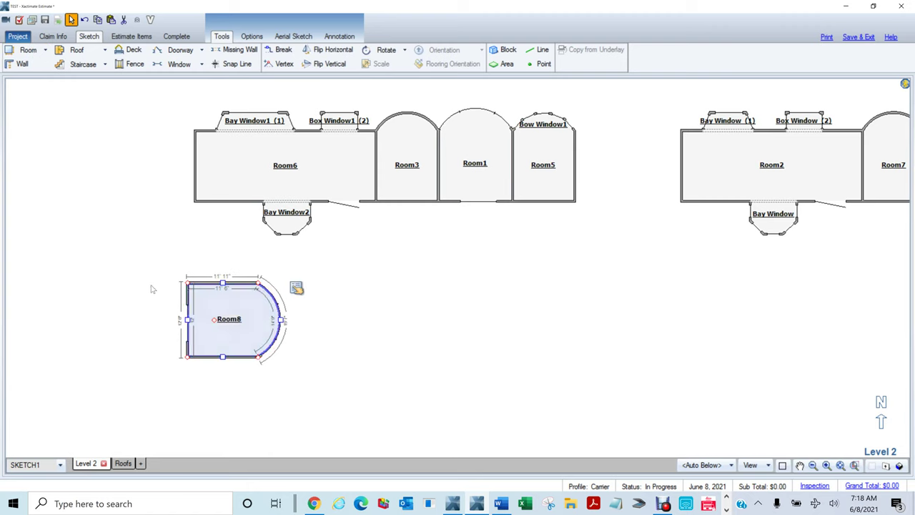
Delete the opening from the west wall of the copied room, Room8.
{"action": "left_click", "coordinate": [188, 326]}
{"action": "scroll", "coordinate": [193, 341], "scroll_direction": "up", "scroll_amount": 1}
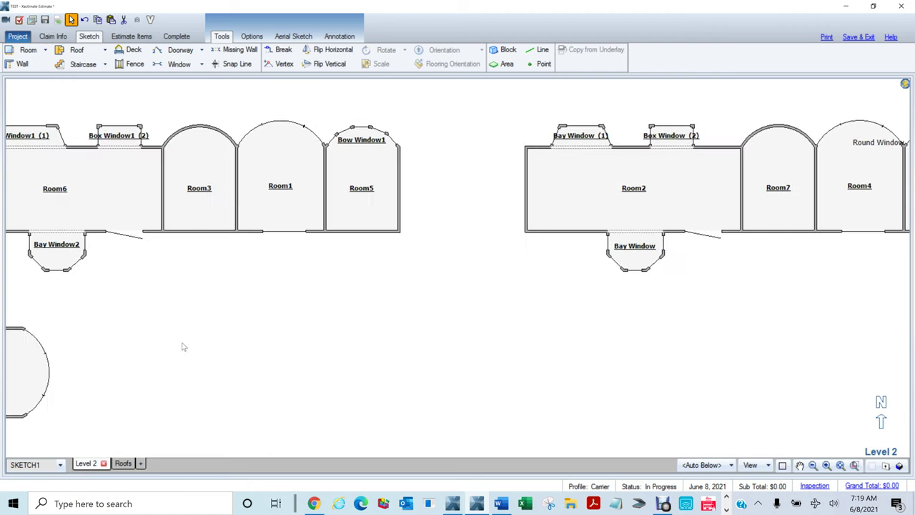
{"action": "scroll", "coordinate": [246, 350], "scroll_direction": "down", "scroll_amount": 1}
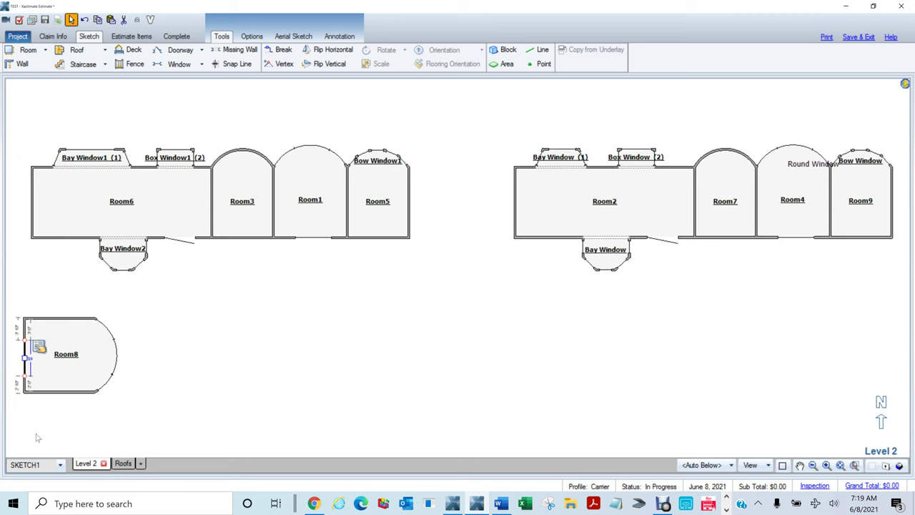
{"action": "left_click", "coordinate": [225, 387]}
{"action": "left_click_drag", "start_coordinate": [10, 308], "coordinate": [155, 410]}
{"action": "key", "text": "F6"}
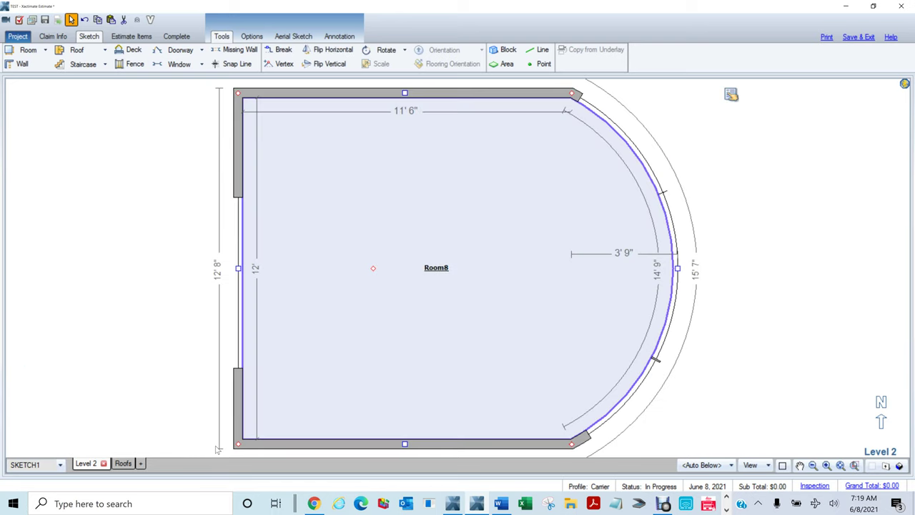
{"action": "scroll", "coordinate": [216, 449], "scroll_direction": "down", "scroll_amount": 1}
{"action": "left_click", "coordinate": [172, 309]}
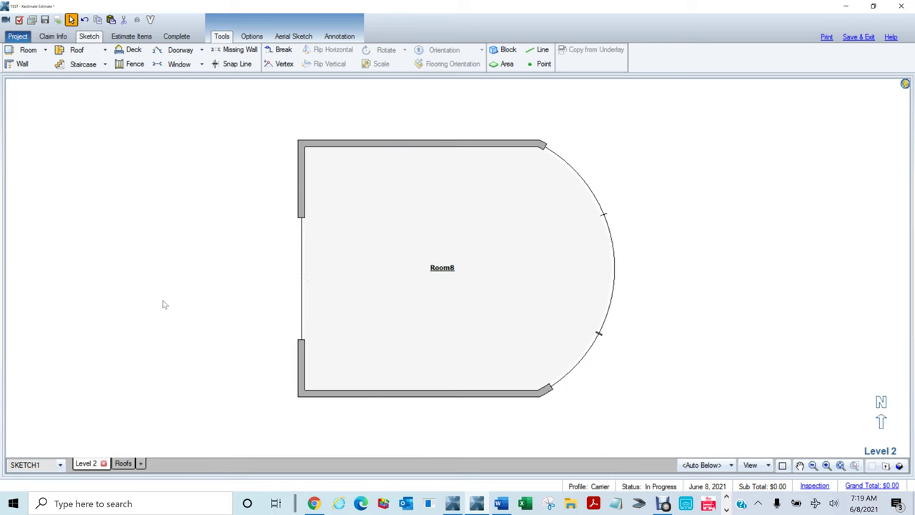
{"action": "left_click", "coordinate": [301, 273]}
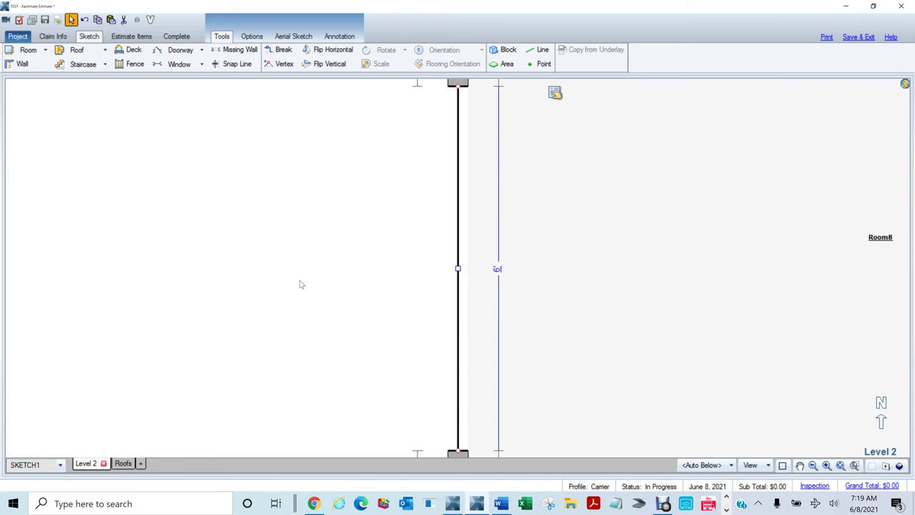
{"action": "left_click", "coordinate": [301, 284]}
{"action": "left_click", "coordinate": [359, 288]}
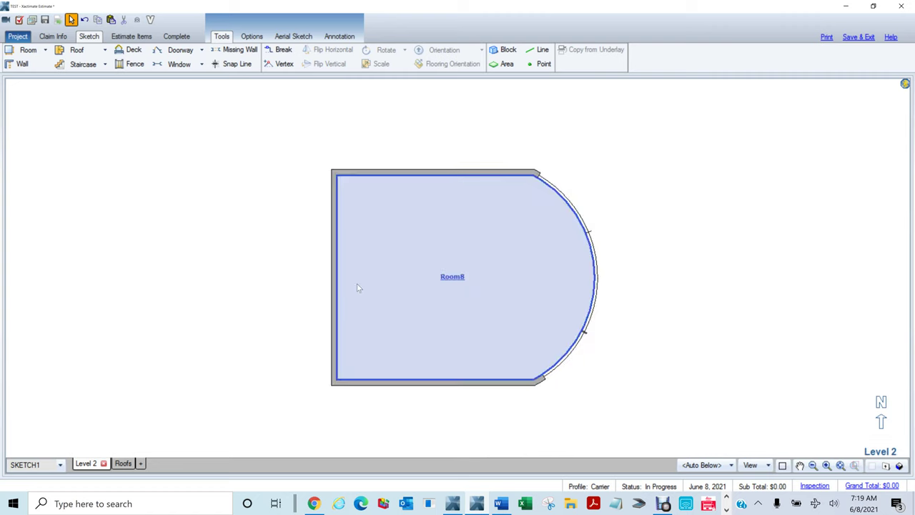
Remove Room8's solid west wall and move that edge east to the ends of the curved wall.
{"action": "left_click", "coordinate": [334, 276]}
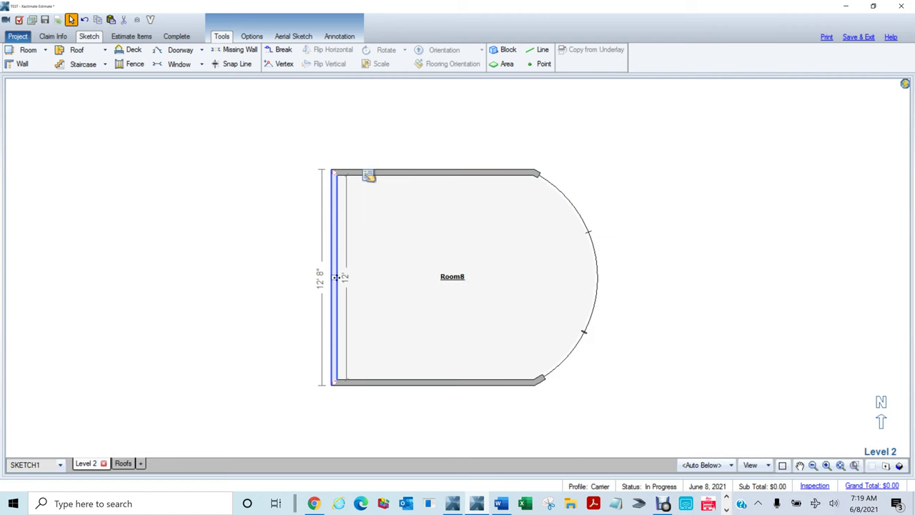
{"action": "left_click", "coordinate": [374, 284]}
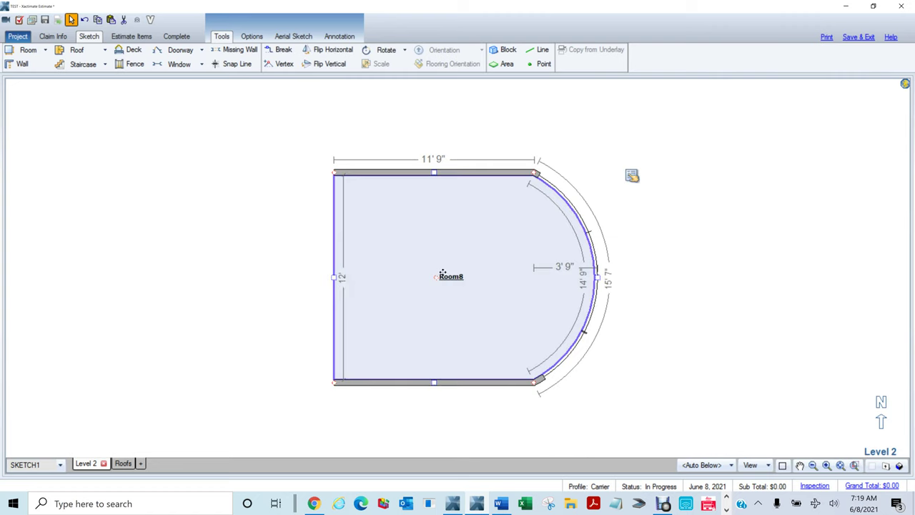
{"action": "left_click_drag", "start_coordinate": [333, 278], "coordinate": [551, 270]}
{"action": "left_click", "coordinate": [708, 268]}
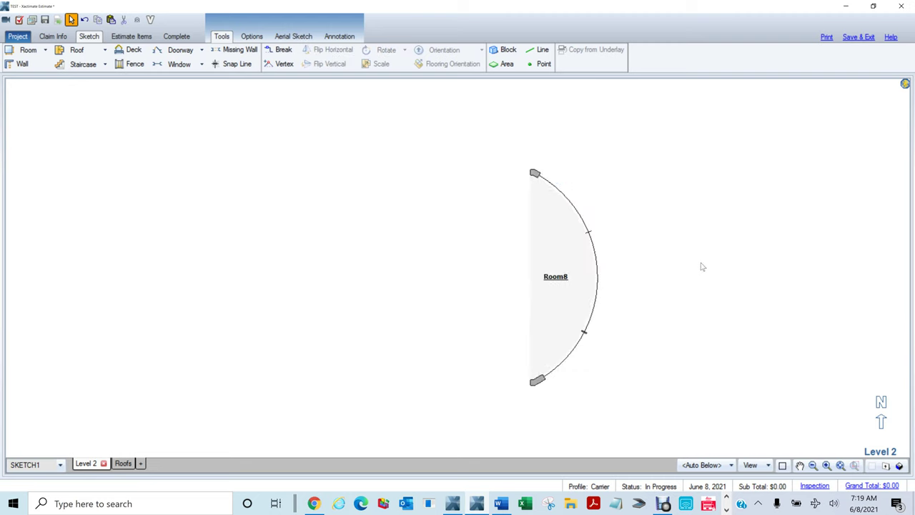
{"action": "scroll", "coordinate": [641, 259], "scroll_direction": "down", "scroll_amount": 2}
{"action": "middle_click", "coordinate": [707, 273]}
{"action": "left_click_drag", "start_coordinate": [713, 271], "coordinate": [432, 270]}
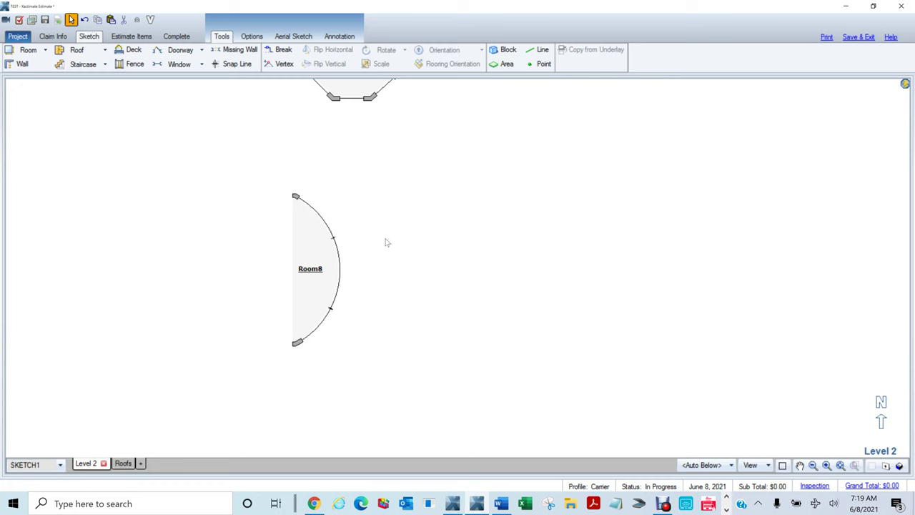
{"action": "scroll", "coordinate": [393, 244], "scroll_direction": "up", "scroll_amount": 2}
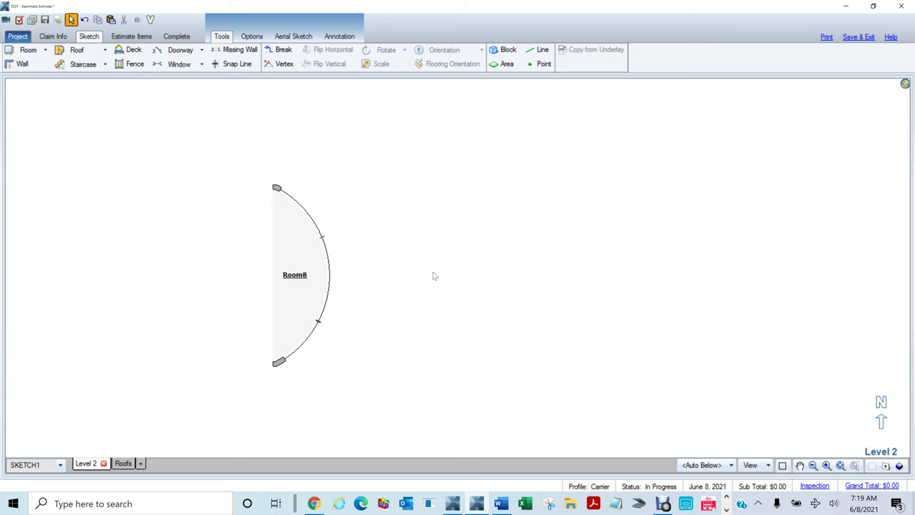
{"action": "middle_click", "coordinate": [457, 272]}
{"action": "left_click_drag", "start_coordinate": [491, 251], "coordinate": [441, 222]}
{"action": "key", "text": "Escape"}
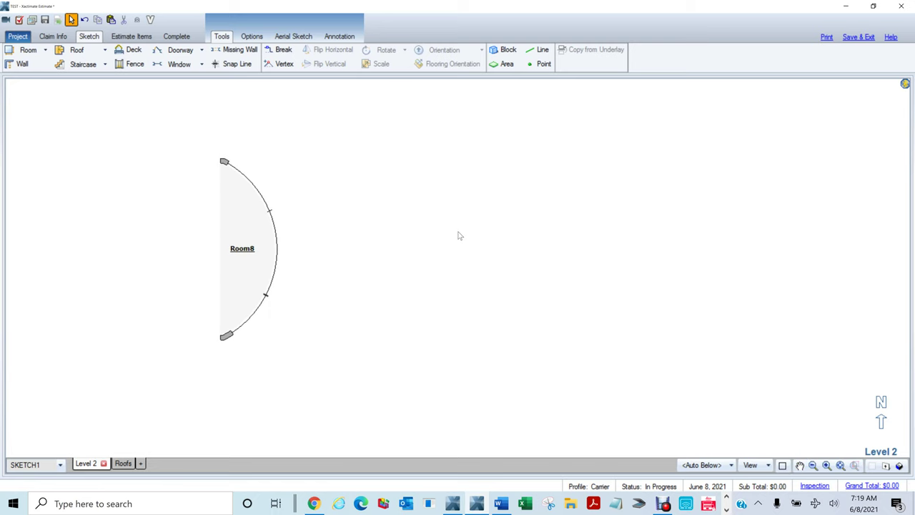
Draw a custom fan roof over Room8's curved wall with a 6' 1" east eave, 5' 2" angled eaves and 2' 1" end eaves.
{"action": "mouse_move", "coordinate": [462, 226]}
{"action": "left_mouse_down"}
{"action": "mouse_move", "coordinate": [342, 214]}
{"action": "mouse_move", "coordinate": [355, 214]}
{"action": "left_mouse_up"}
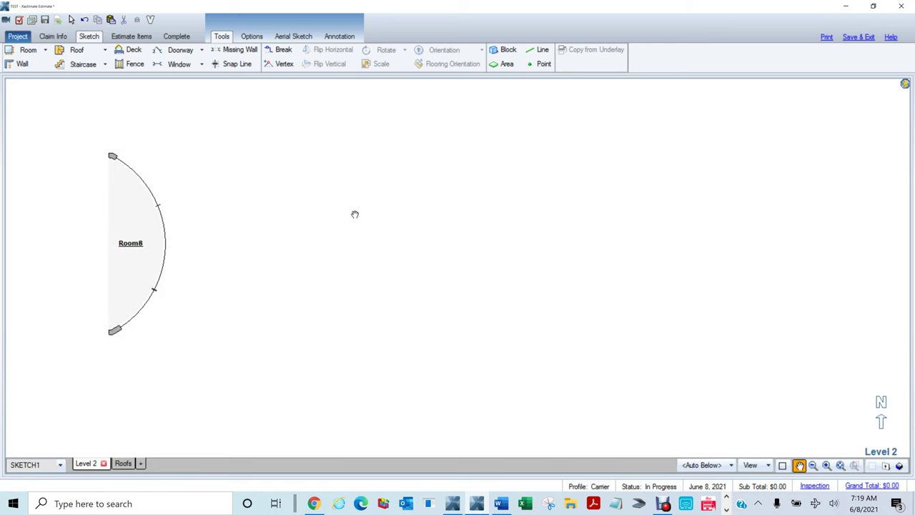
{"action": "key", "text": "Escape"}
{"action": "left_click", "coordinate": [105, 50]}
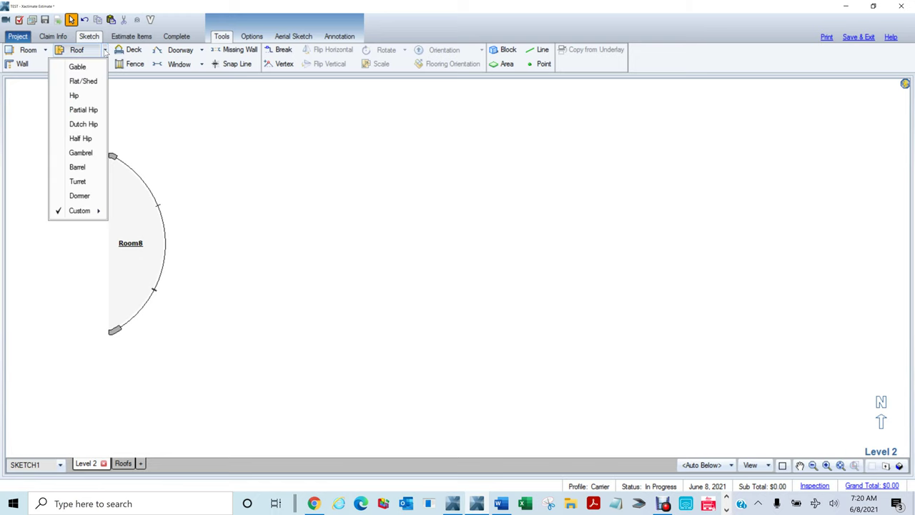
{"action": "mouse_move", "coordinate": [76, 213]}
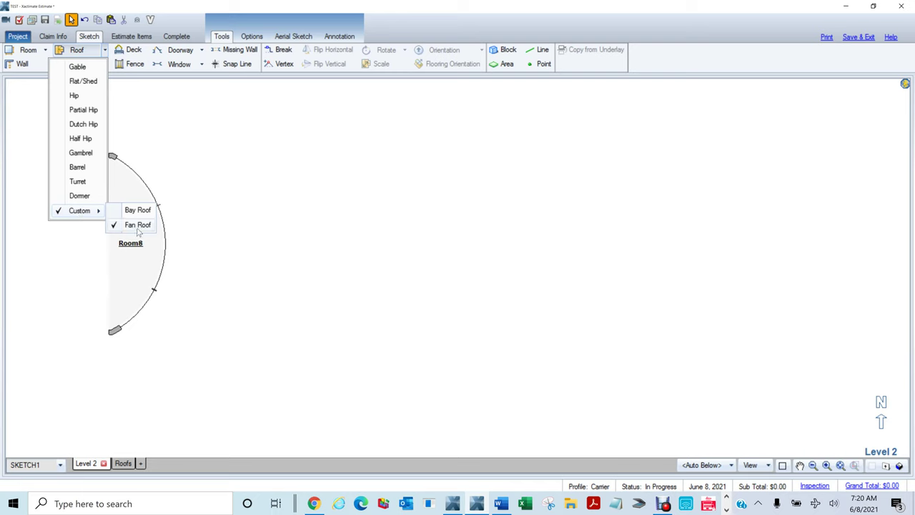
{"action": "left_click", "coordinate": [138, 225]}
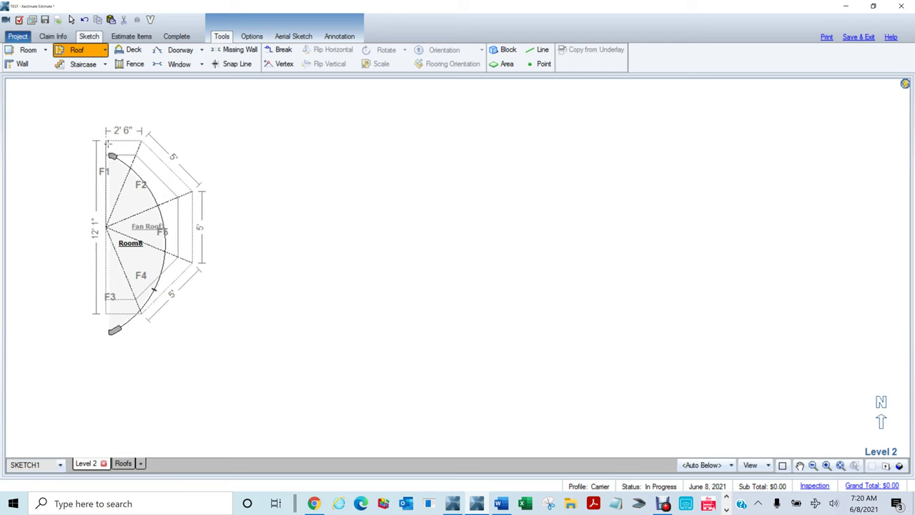
{"action": "left_click", "coordinate": [173, 212]}
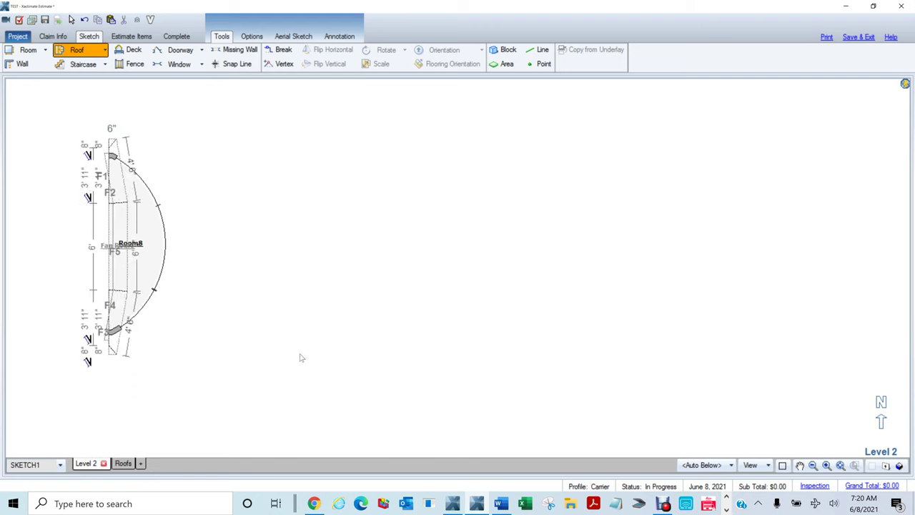
{"action": "left_click_drag", "start_coordinate": [410, 352], "coordinate": [509, 348]}
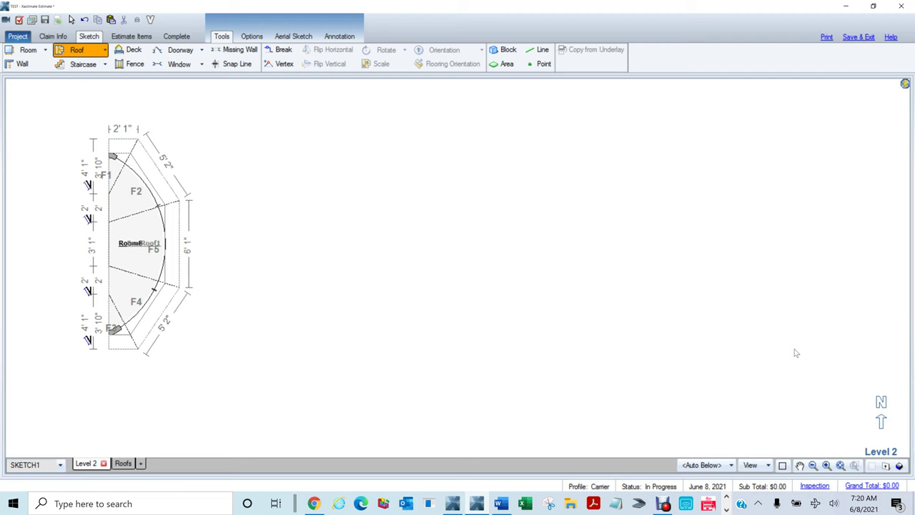
{"action": "left_click", "coordinate": [796, 352]}
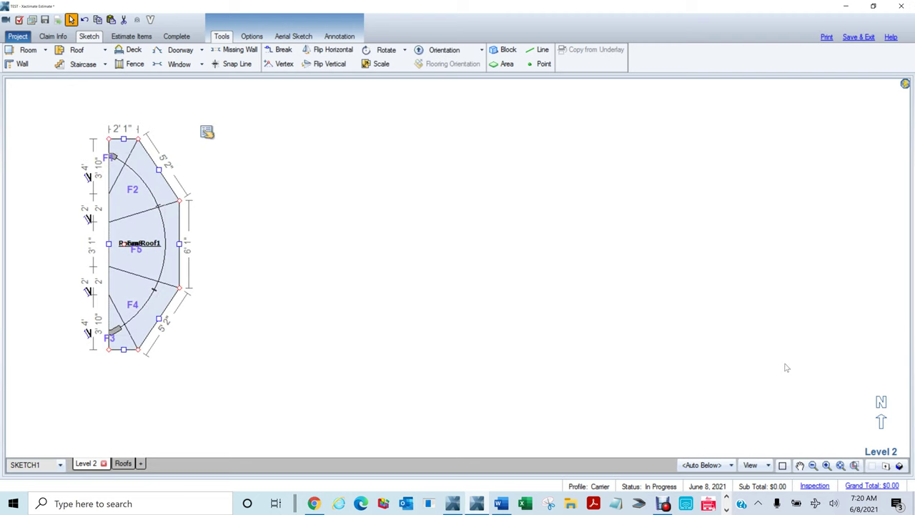
{"action": "left_click", "coordinate": [349, 283]}
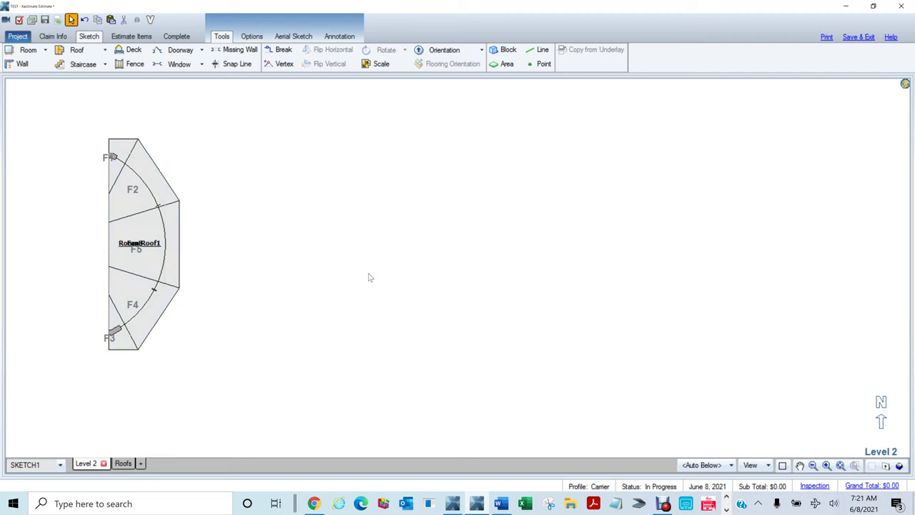
{"action": "left_click_drag", "start_coordinate": [252, 237], "coordinate": [449, 278]}
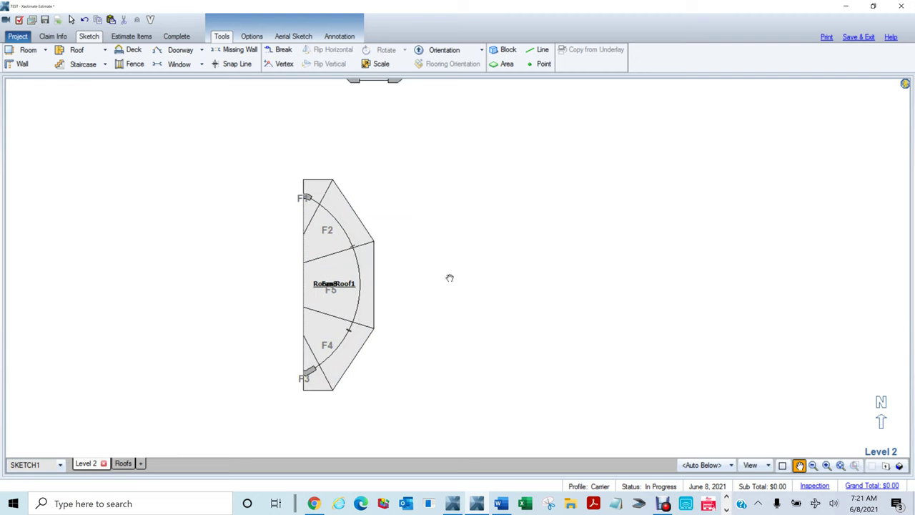
Move the Room8 name label south and the Fan Roof1 label north so the two no longer overlap.
{"action": "scroll", "coordinate": [493, 272], "scroll_direction": "up", "scroll_amount": 2}
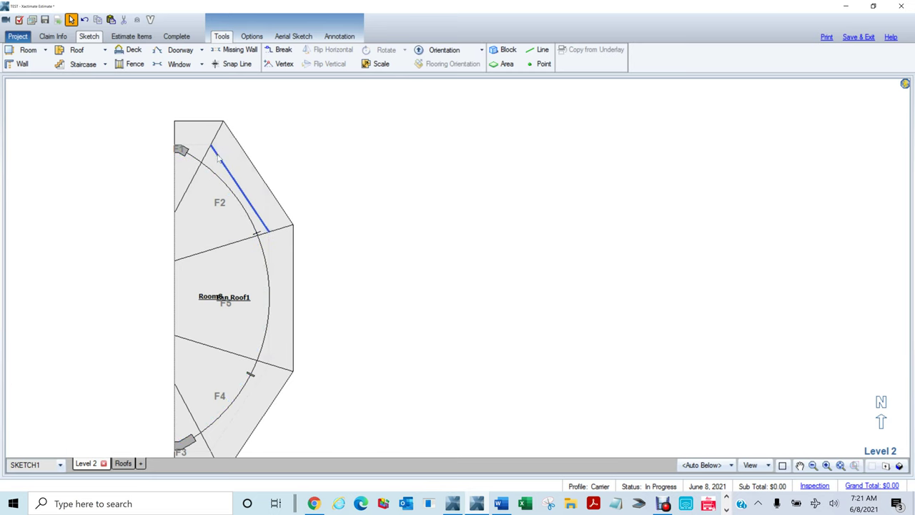
{"action": "left_click", "coordinate": [203, 304]}
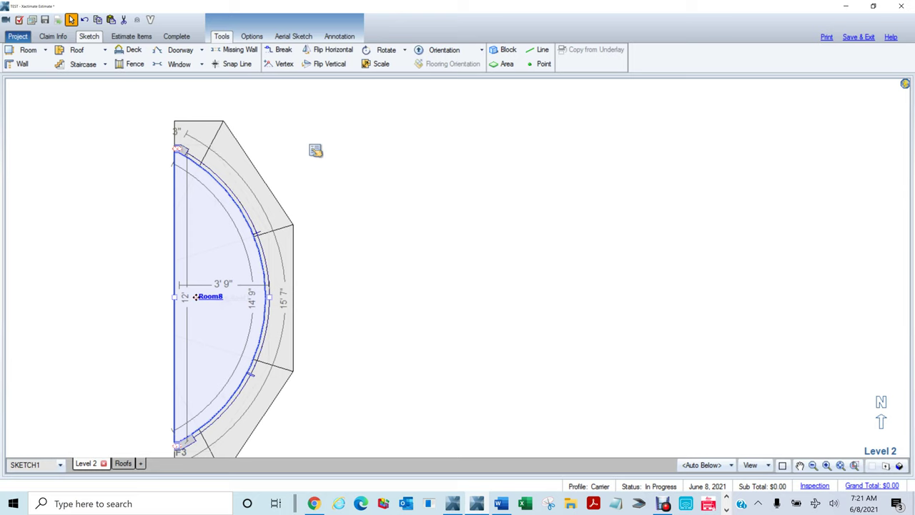
{"action": "left_click_drag", "start_coordinate": [195, 296], "coordinate": [201, 343]}
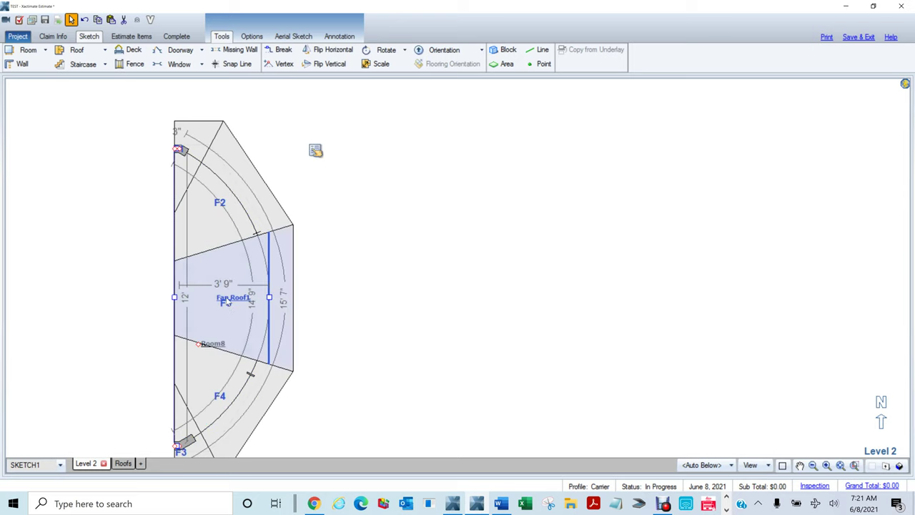
{"action": "left_click", "coordinate": [218, 298]}
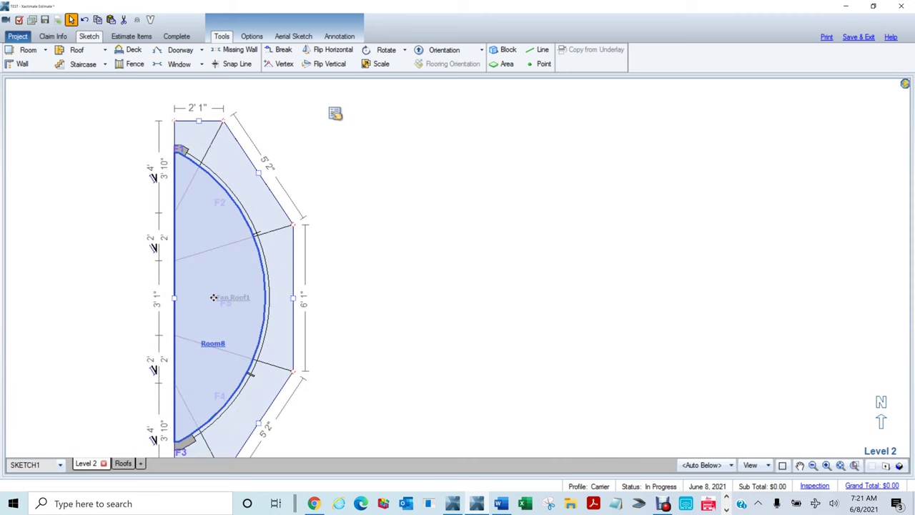
{"action": "left_click_drag", "start_coordinate": [214, 298], "coordinate": [200, 274]}
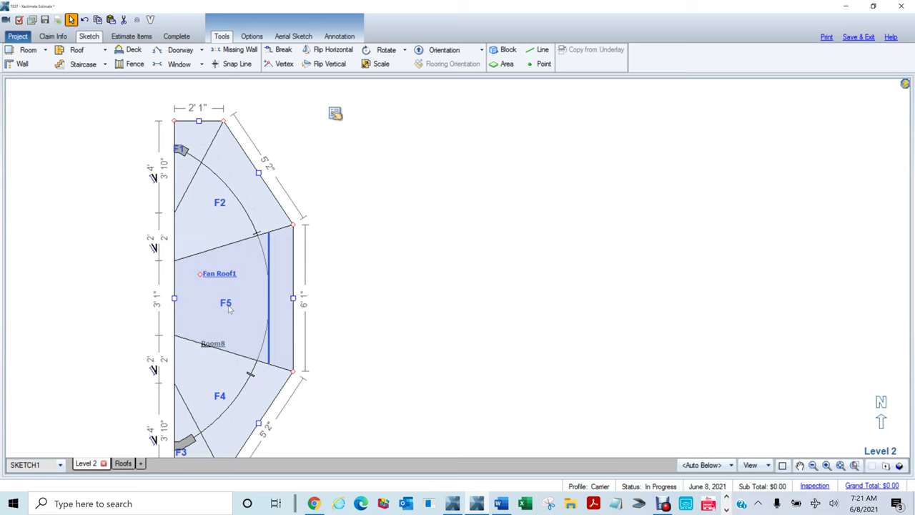
{"action": "left_click", "coordinate": [579, 258]}
{"action": "scroll", "coordinate": [486, 204], "scroll_direction": "down", "scroll_amount": 2}
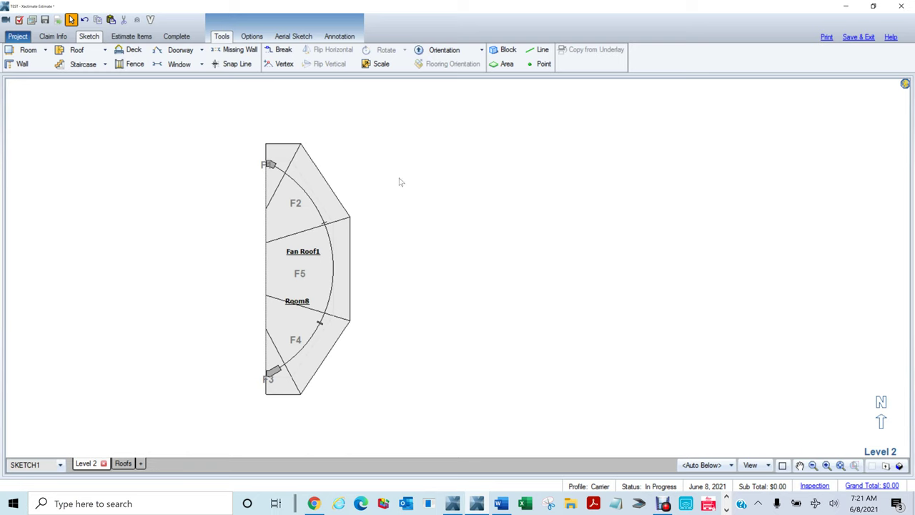
Pull Fan Roof1's northern eave corner inward toward the curved wall, making the adjoining eaves about 1' 11" and 4' 9".
{"action": "scroll", "coordinate": [449, 256], "scroll_direction": "down", "scroll_amount": 1}
{"action": "middle_click", "coordinate": [437, 230]}
{"action": "scroll", "coordinate": [426, 233], "scroll_direction": "up", "scroll_amount": 1}
{"action": "middle_click", "coordinate": [408, 208]}
{"action": "left_click_drag", "start_coordinate": [403, 203], "coordinate": [488, 241]}
{"action": "middle_click", "coordinate": [429, 224]}
{"action": "mouse_move", "coordinate": [430, 224]}
{"action": "left_mouse_down"}
{"action": "mouse_move", "coordinate": [521, 226]}
{"action": "mouse_move", "coordinate": [566, 267]}
{"action": "mouse_move", "coordinate": [571, 248]}
{"action": "left_mouse_up"}
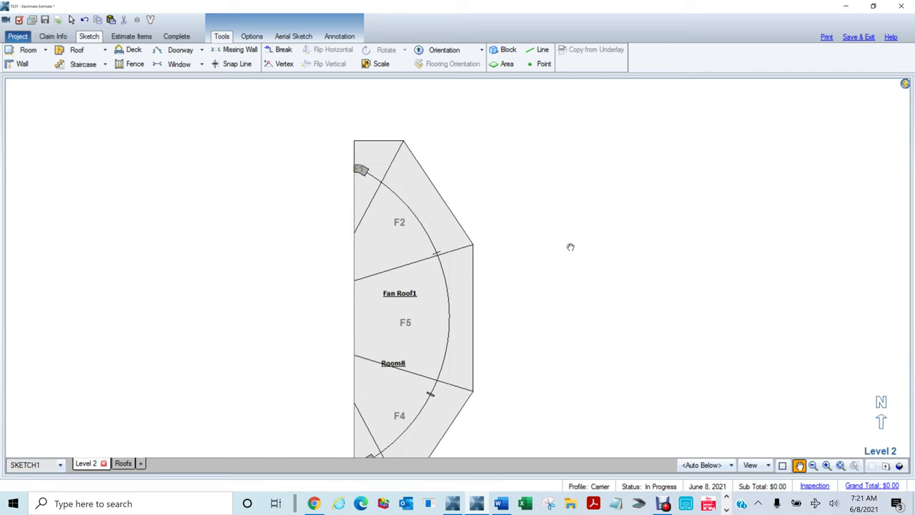
{"action": "left_click_drag", "start_coordinate": [570, 247], "coordinate": [564, 265]}
{"action": "key", "text": "Escape"}
{"action": "left_click", "coordinate": [374, 206]}
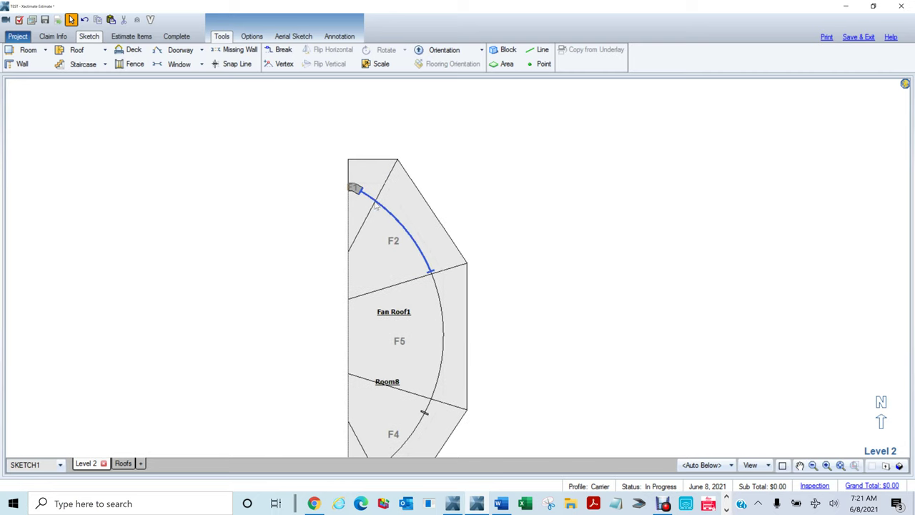
{"action": "left_click", "coordinate": [386, 185]}
{"action": "left_click", "coordinate": [381, 244]}
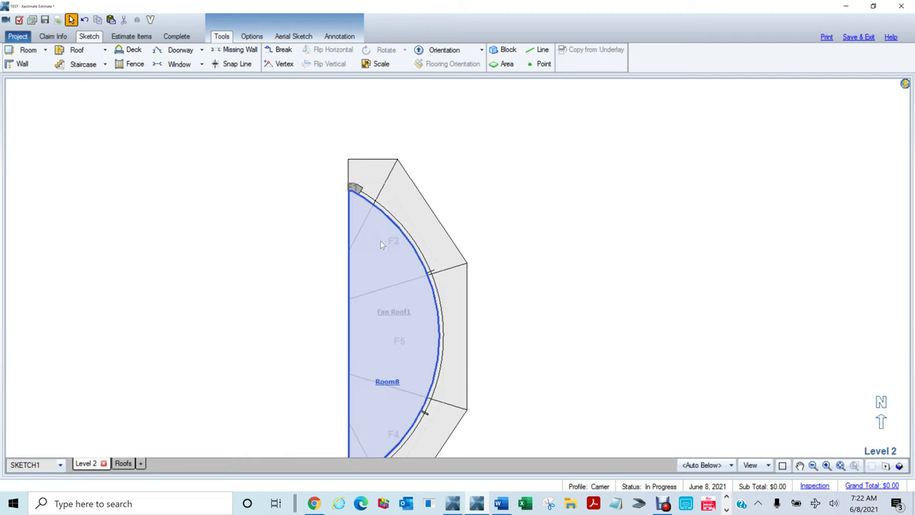
{"action": "left_click", "coordinate": [389, 243]}
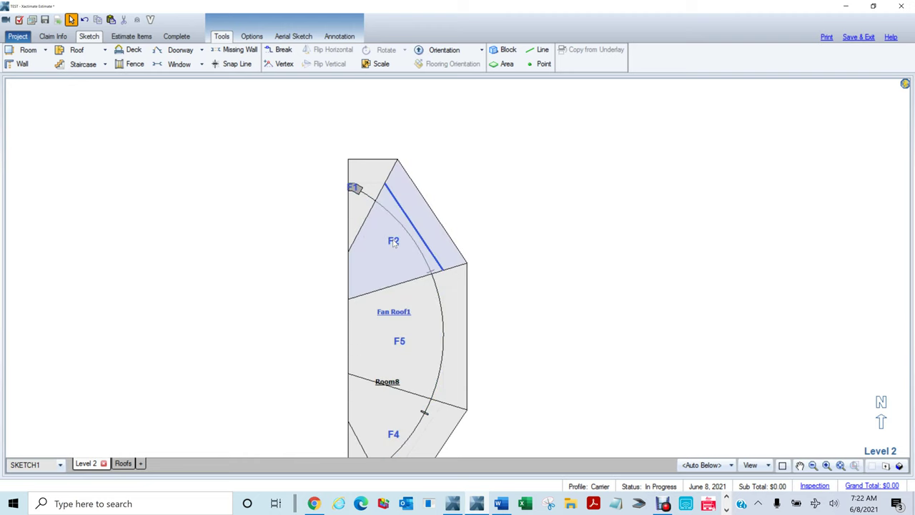
{"action": "left_click", "coordinate": [390, 244]}
{"action": "left_click", "coordinate": [387, 246]}
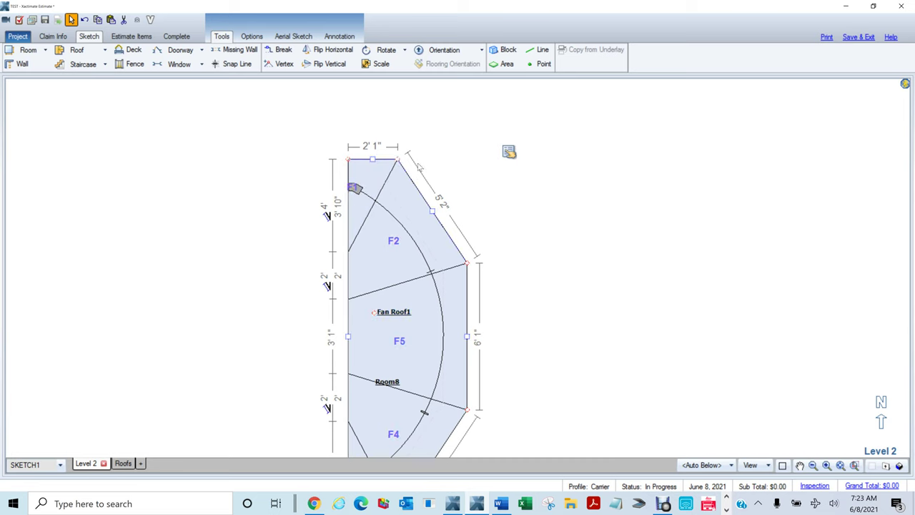
{"action": "left_click", "coordinate": [397, 159]}
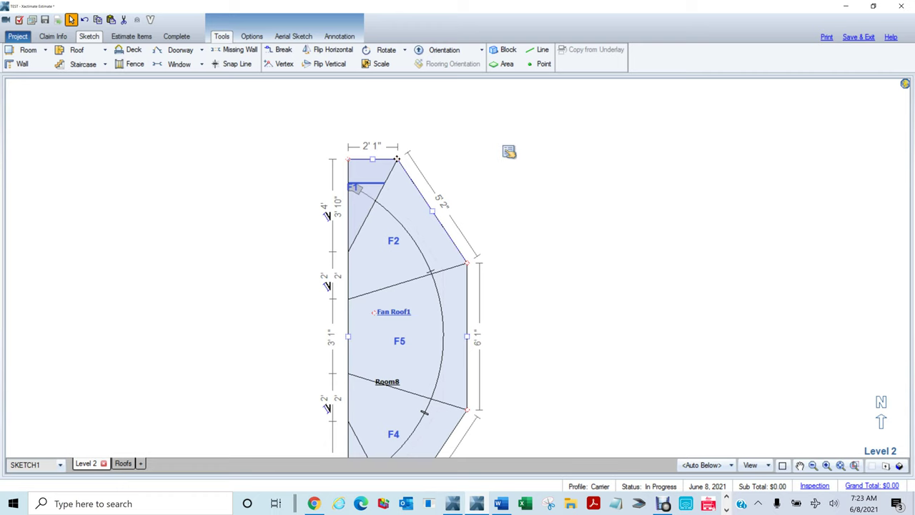
{"action": "left_click", "coordinate": [354, 188]}
{"action": "left_click_drag", "start_coordinate": [398, 160], "coordinate": [396, 163]}
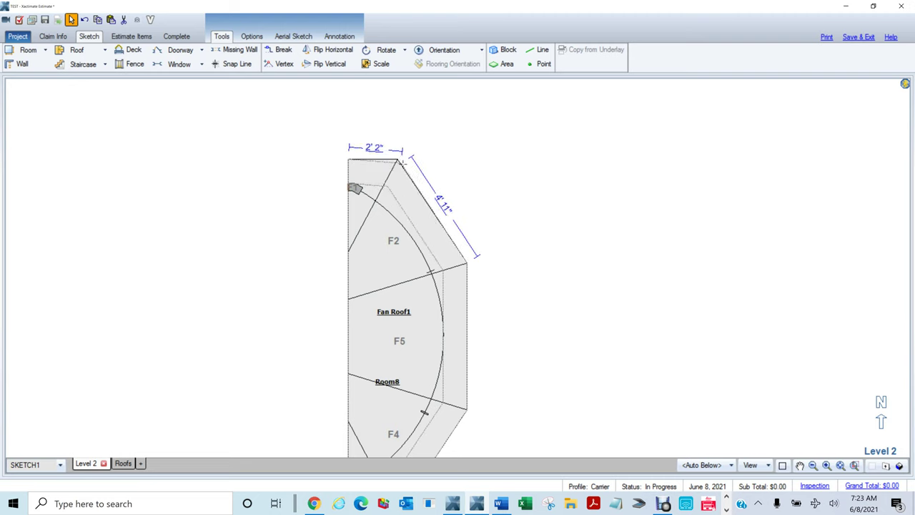
{"action": "left_click_drag", "start_coordinate": [403, 163], "coordinate": [404, 139]}
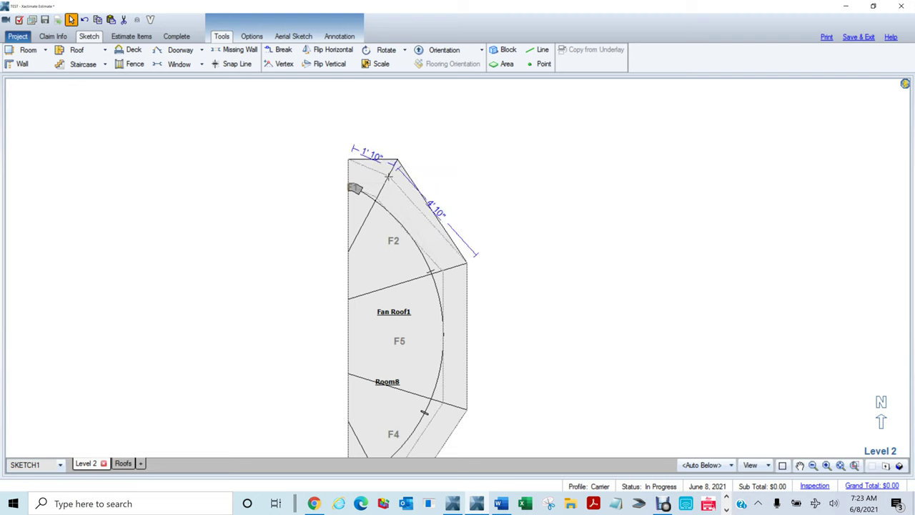
{"action": "left_click_drag", "start_coordinate": [388, 178], "coordinate": [389, 178]}
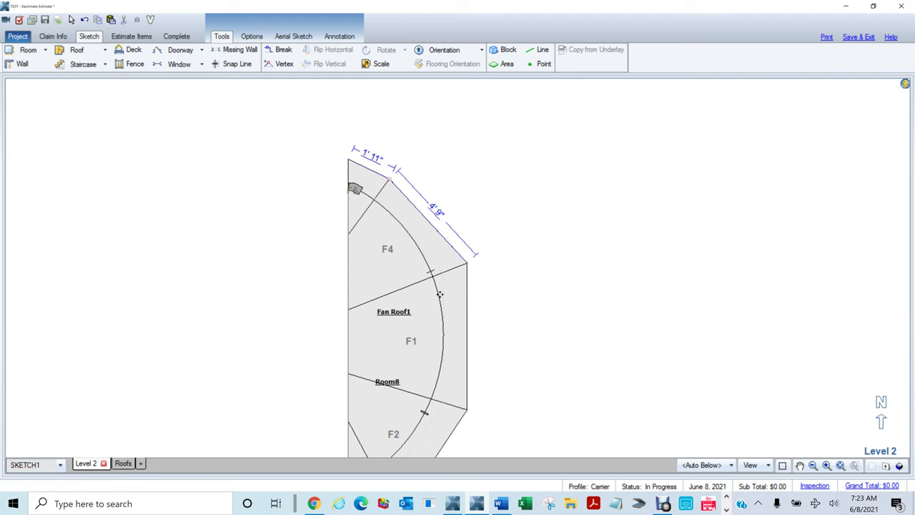
Pull the corner at the north end of Fan Roof1's east eave inward, making the adjoining eaves about 4' 8" and 5' 11".
{"action": "left_click", "coordinate": [389, 250]}
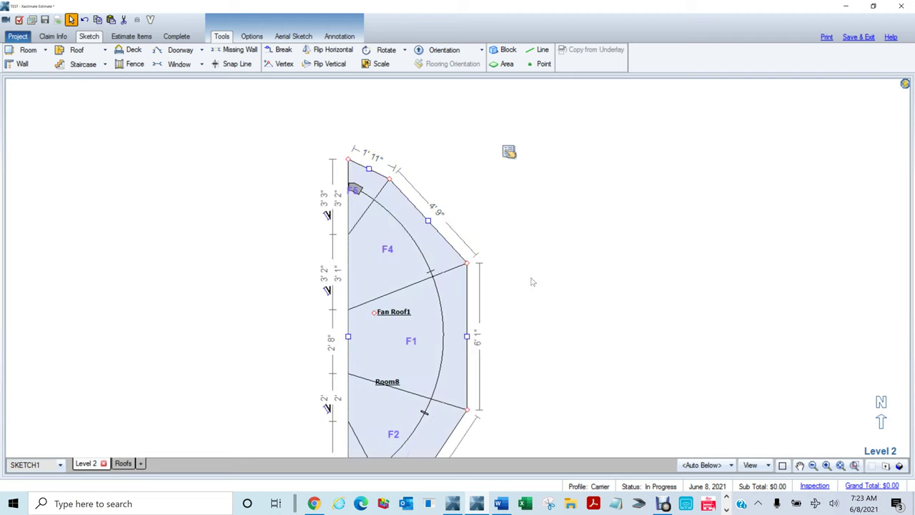
{"action": "key", "text": "space"}
{"action": "mouse_move", "coordinate": [534, 277]}
{"action": "left_mouse_down"}
{"action": "mouse_move", "coordinate": [531, 260]}
{"action": "mouse_move", "coordinate": [562, 203]}
{"action": "left_mouse_up"}
{"action": "key", "text": "space"}
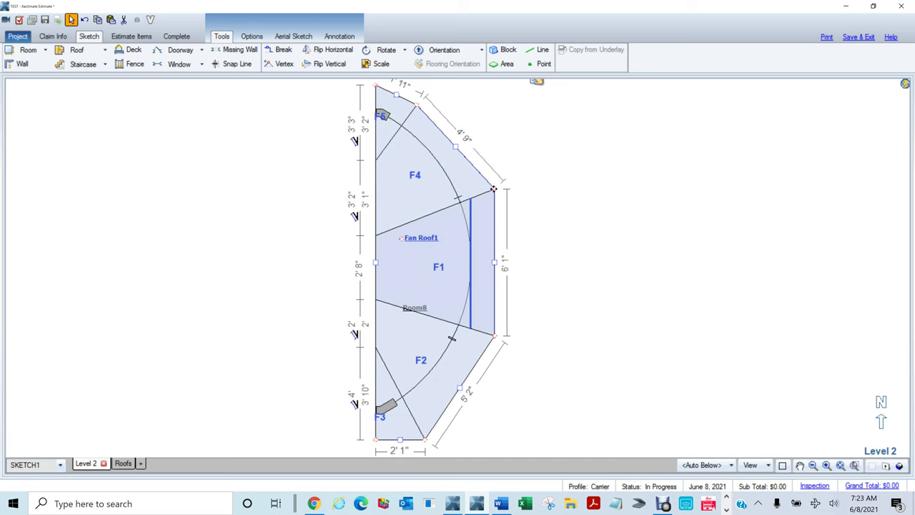
{"action": "left_click_drag", "start_coordinate": [494, 189], "coordinate": [485, 192]}
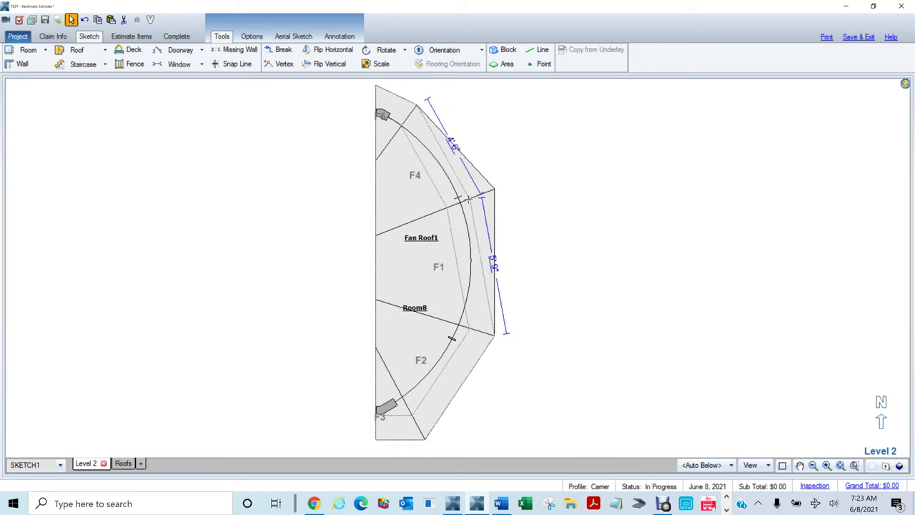
{"action": "left_click_drag", "start_coordinate": [449, 207], "coordinate": [486, 191]}
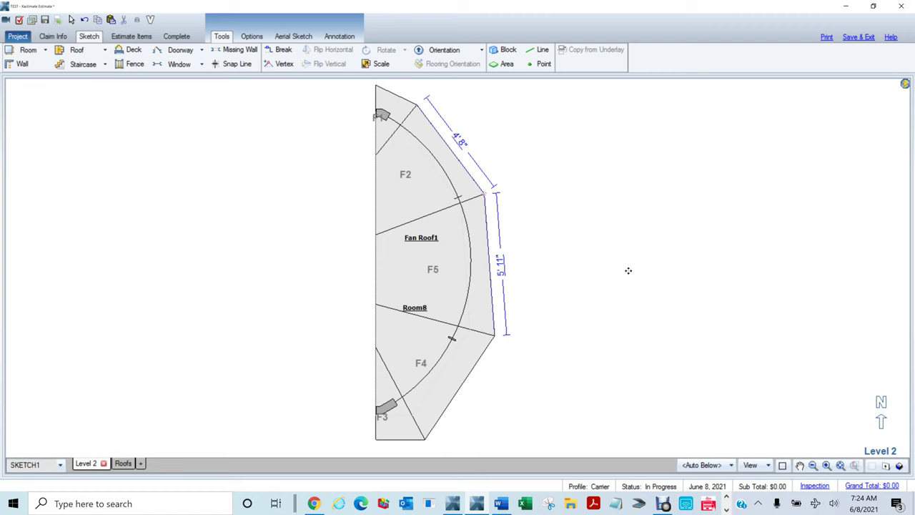
Pull the corner at the south end of the east eave inward, making the adjoining eaves about 5' 10" and 4' 11".
{"action": "left_click", "coordinate": [433, 270]}
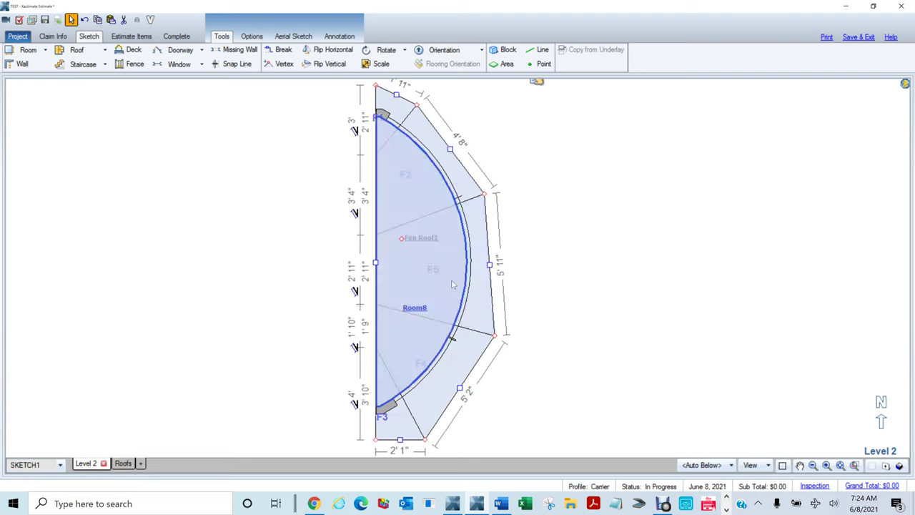
{"action": "left_click", "coordinate": [513, 329]}
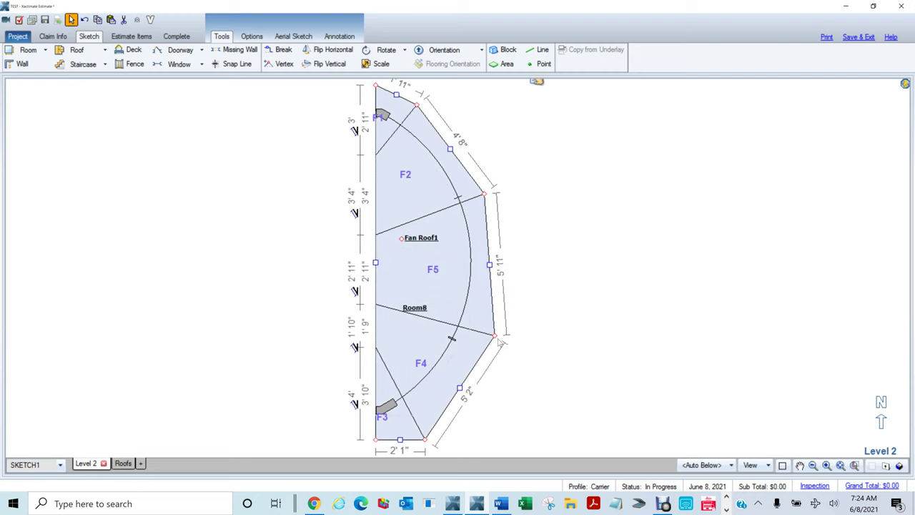
{"action": "left_click_drag", "start_coordinate": [494, 336], "coordinate": [494, 334]}
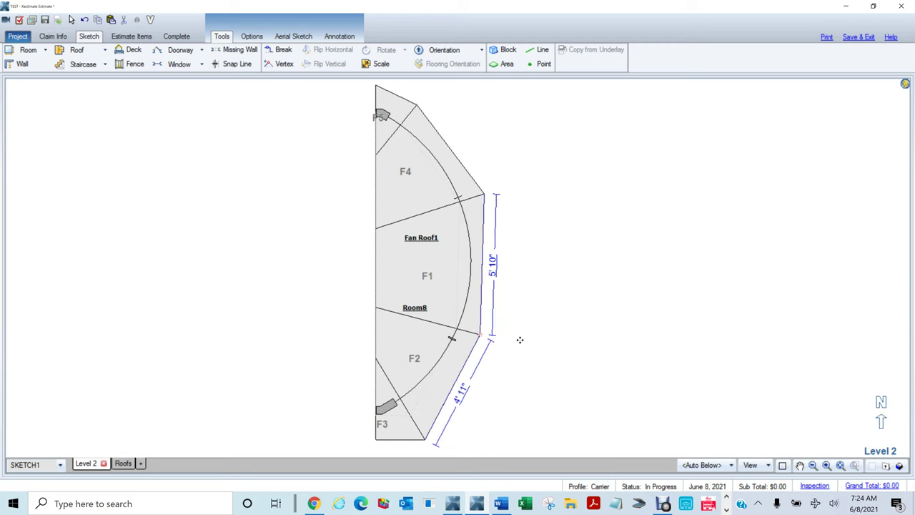
Pull Fan Roof1's southern eave corner inward toward the curved wall, making the adjoining eaves about 4' 5" and 1' 10".
{"action": "left_click_drag", "start_coordinate": [558, 346], "coordinate": [584, 288]}
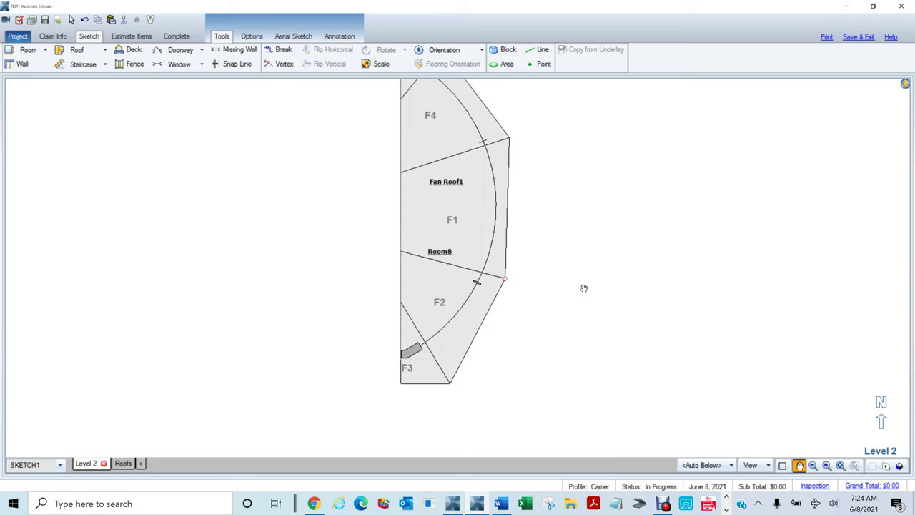
{"action": "left_click", "coordinate": [431, 237]}
{"action": "left_click", "coordinate": [464, 286]}
{"action": "left_click", "coordinate": [435, 264]}
{"action": "left_click", "coordinate": [441, 183]}
{"action": "left_click", "coordinate": [440, 183]}
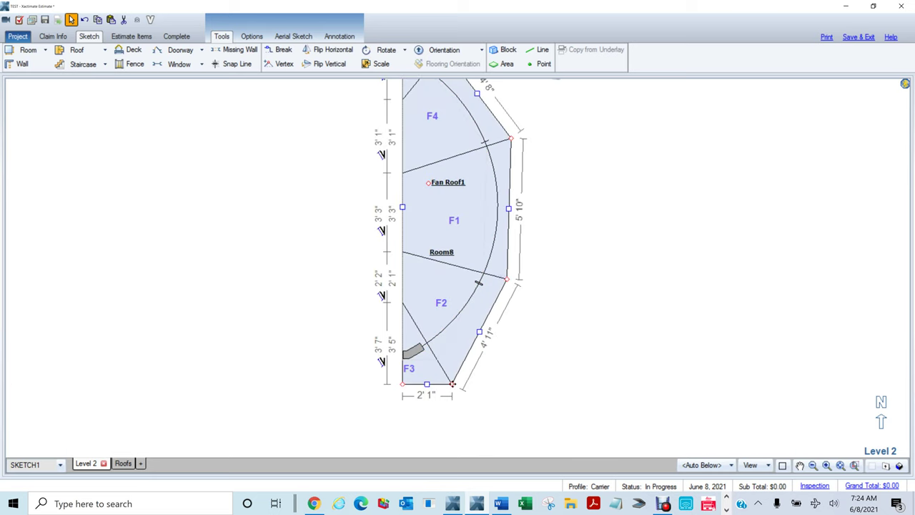
{"action": "left_click_drag", "start_coordinate": [452, 384], "coordinate": [442, 361]}
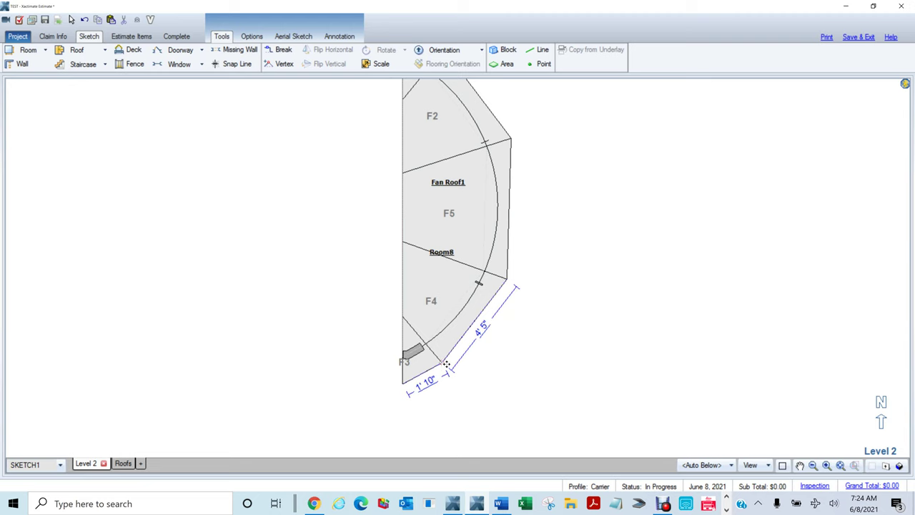
Add a vertex midway along the 4' 8" northeast eave and pull it outward, splitting the eave into about 2' 4" and 2' 5" segments.
{"action": "mouse_move", "coordinate": [615, 288]}
{"action": "left_mouse_down"}
{"action": "mouse_move", "coordinate": [610, 383]}
{"action": "mouse_move", "coordinate": [625, 383]}
{"action": "left_mouse_up"}
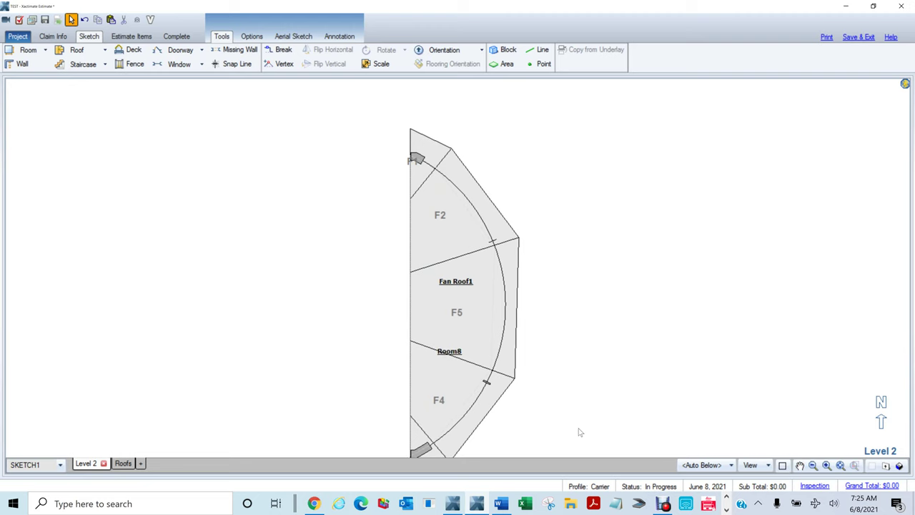
{"action": "left_click", "coordinate": [459, 312]}
{"action": "key", "text": "Escape"}
{"action": "left_click", "coordinate": [442, 283]}
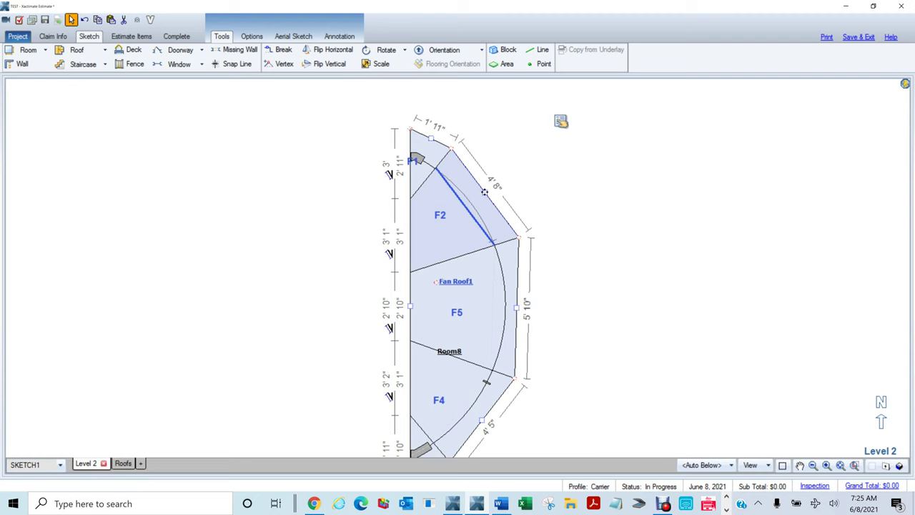
{"action": "key", "text": "v"}
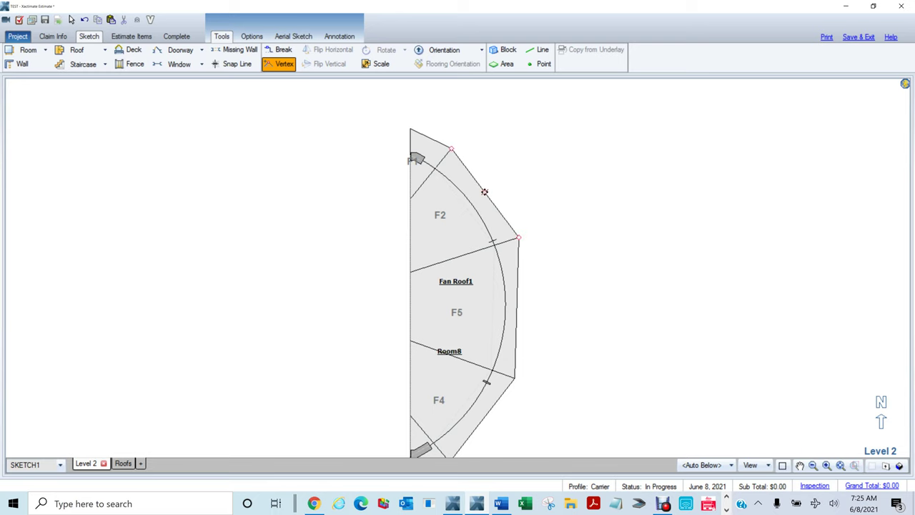
{"action": "left_click", "coordinate": [485, 191]}
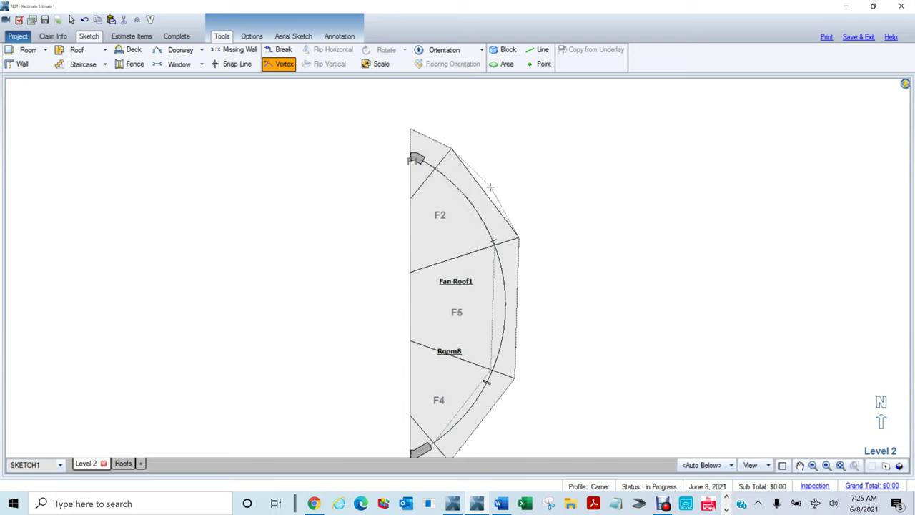
{"action": "left_click", "coordinate": [489, 187]}
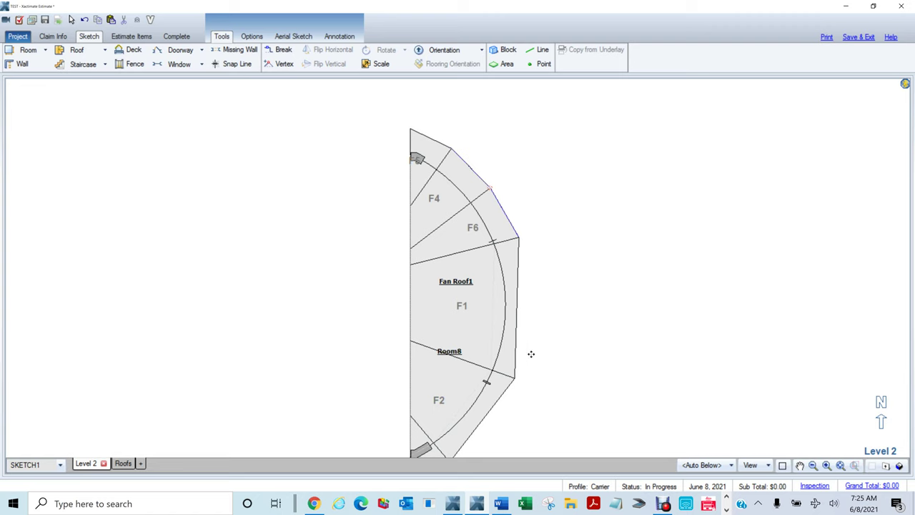
Add a vertex midway along the 5' 10" east eave and pull it outward to follow the curved wall.
{"action": "key", "text": "space"}
{"action": "left_click_drag", "start_coordinate": [594, 282], "coordinate": [560, 213]}
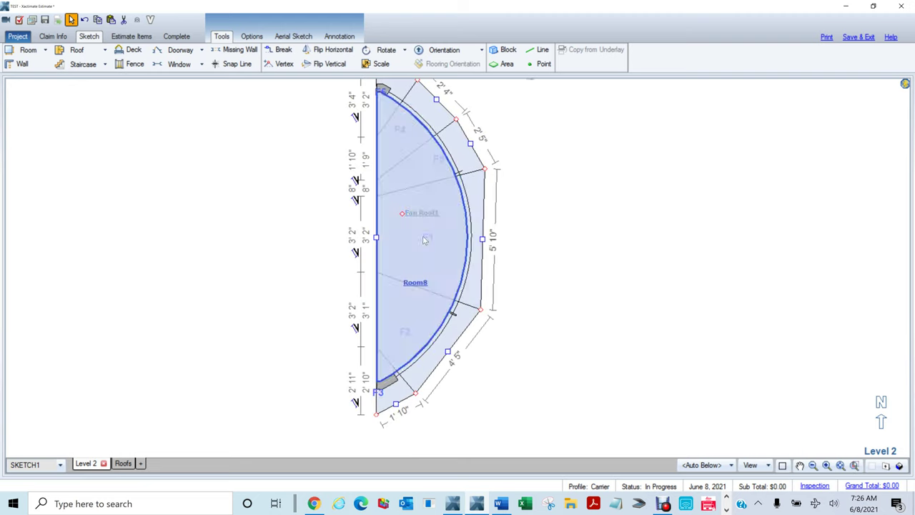
{"action": "left_click", "coordinate": [474, 238]}
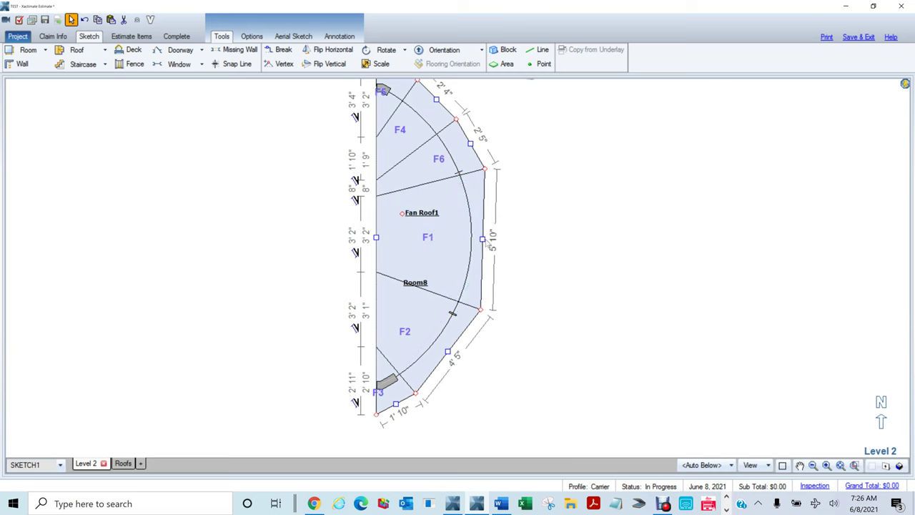
{"action": "left_click", "coordinate": [483, 239]}
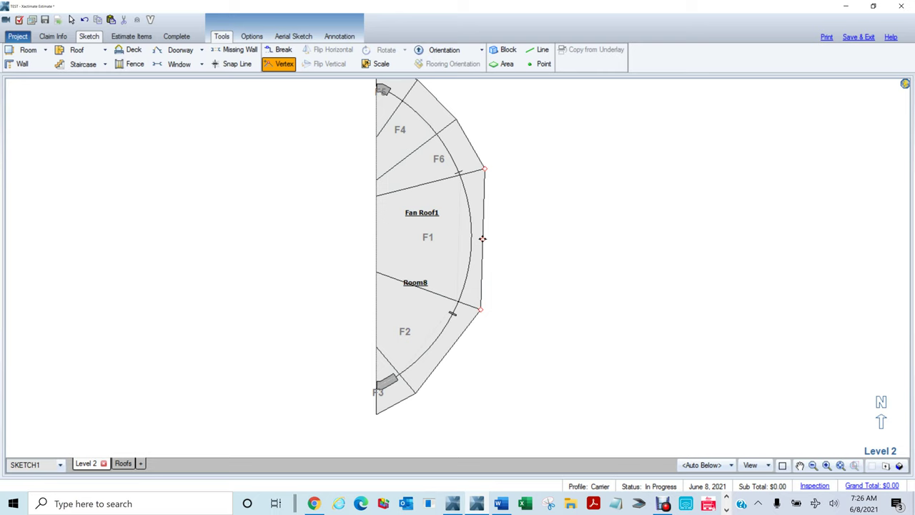
{"action": "left_click", "coordinate": [482, 238]}
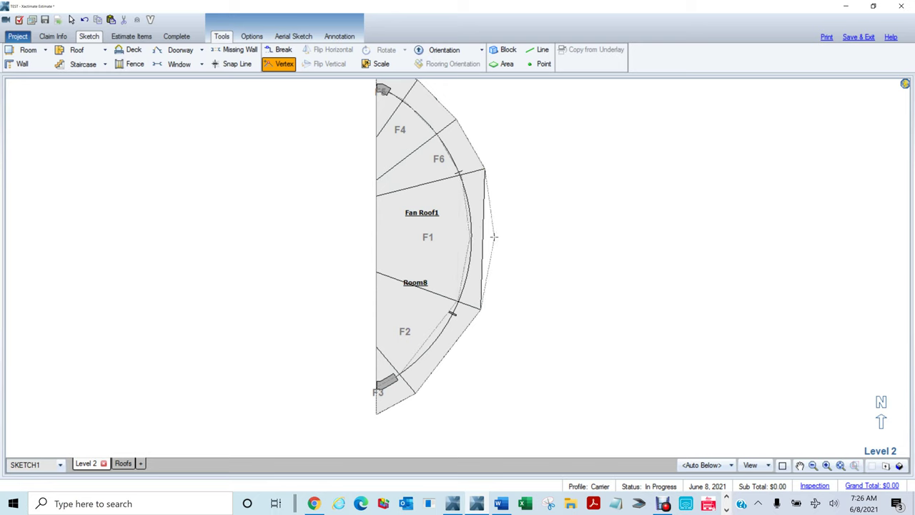
{"action": "left_click", "coordinate": [496, 237]}
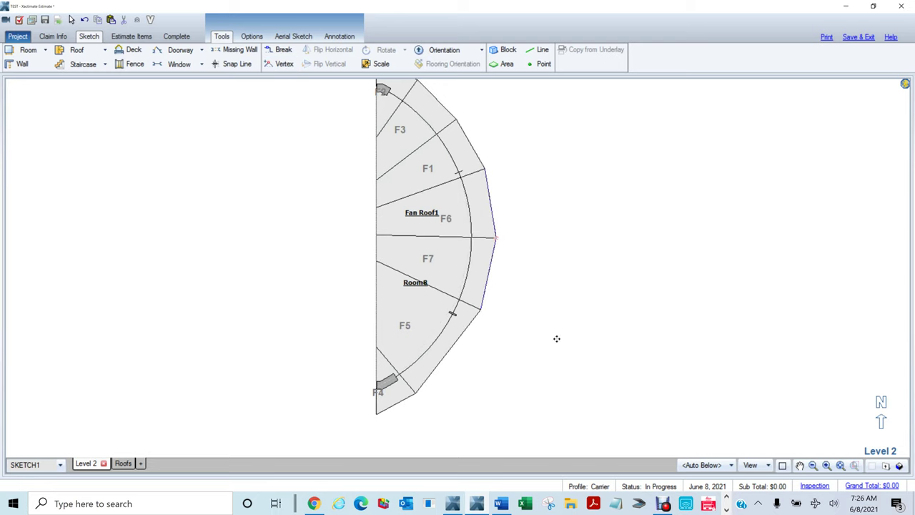
Add a vertex midway along the 4' 5" southeast eave and pull it outward, splitting the eave into about 2' 5" and 2' 1" segments.
{"action": "mouse_move", "coordinate": [546, 341]}
{"action": "left_mouse_down"}
{"action": "mouse_move", "coordinate": [562, 315]}
{"action": "mouse_move", "coordinate": [560, 288]}
{"action": "left_mouse_up"}
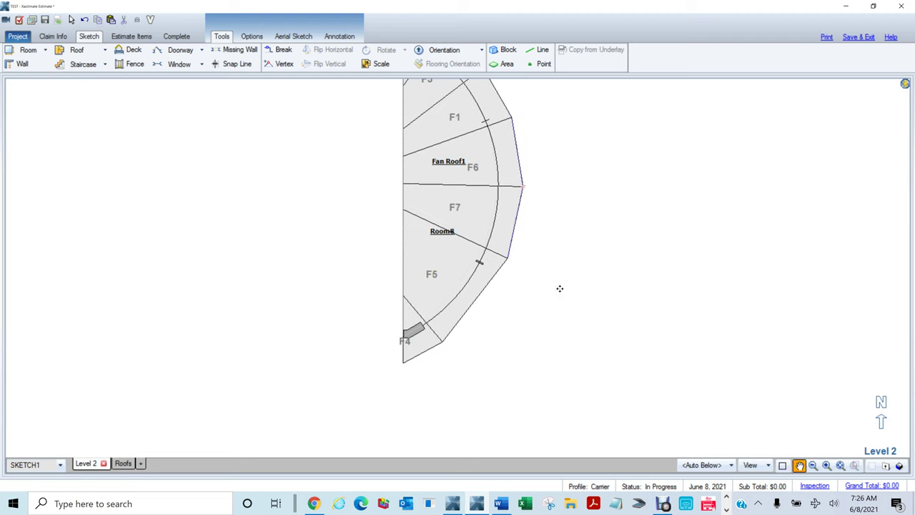
{"action": "left_click", "coordinate": [434, 275]}
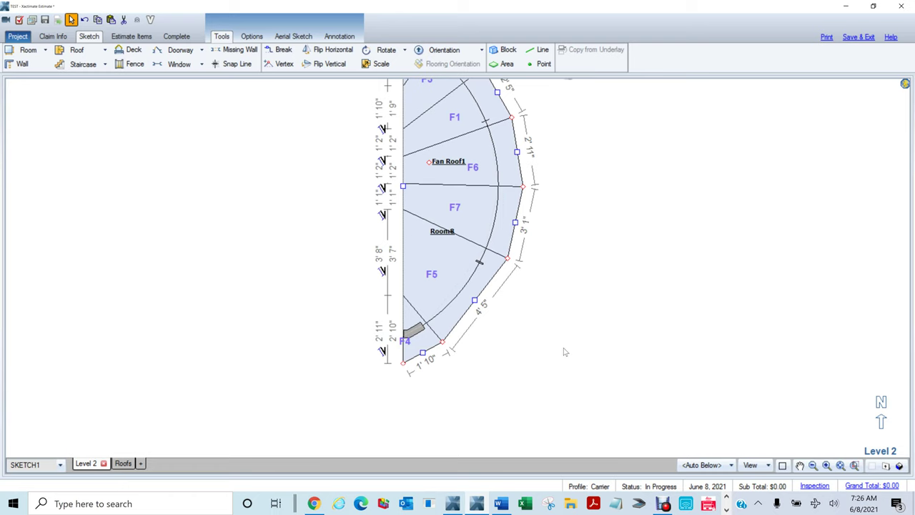
{"action": "left_click", "coordinate": [474, 300]}
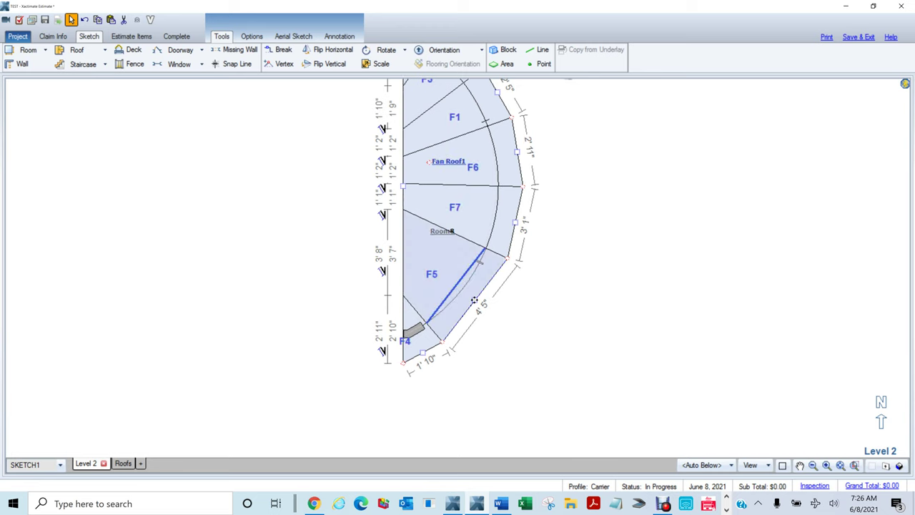
{"action": "key", "text": "v"}
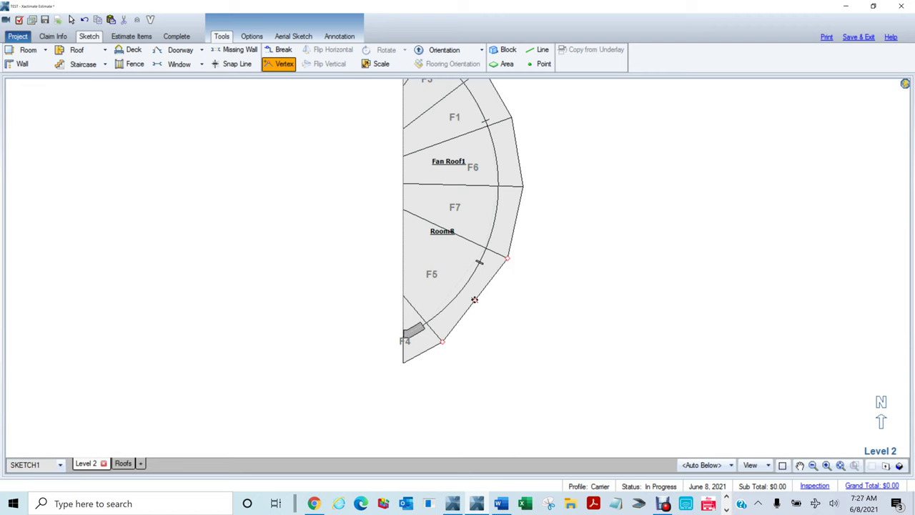
{"action": "left_click", "coordinate": [474, 299]}
{"action": "left_click", "coordinate": [475, 299]}
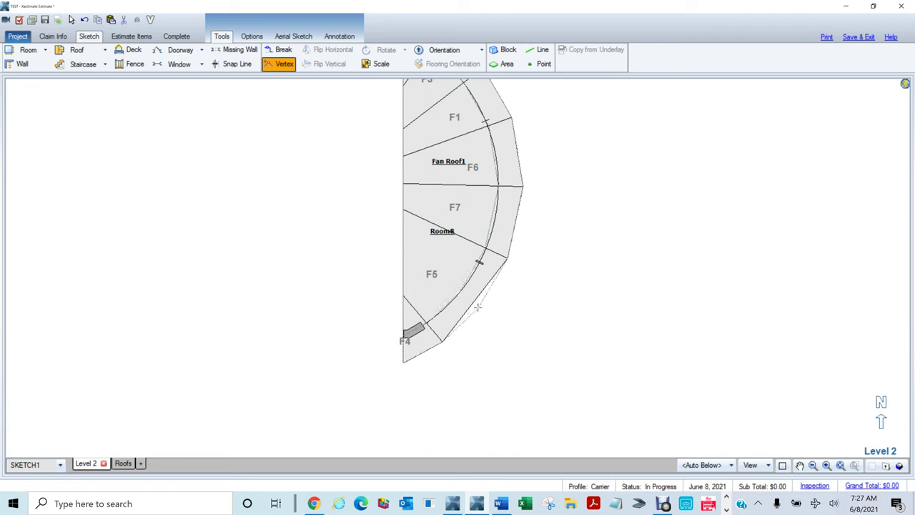
{"action": "left_click", "coordinate": [476, 306]}
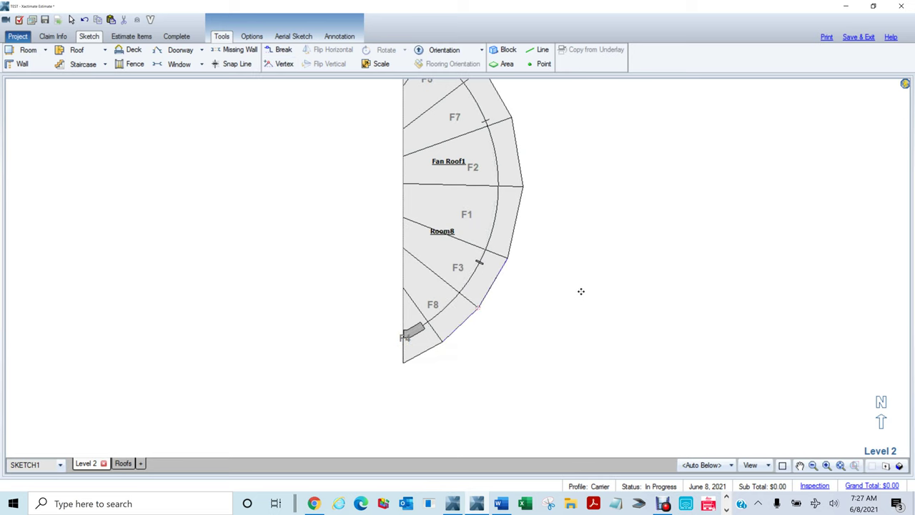
Move Fan Roof1 east, clear of Room8.
{"action": "scroll", "coordinate": [582, 296], "scroll_direction": "down", "scroll_amount": 4}
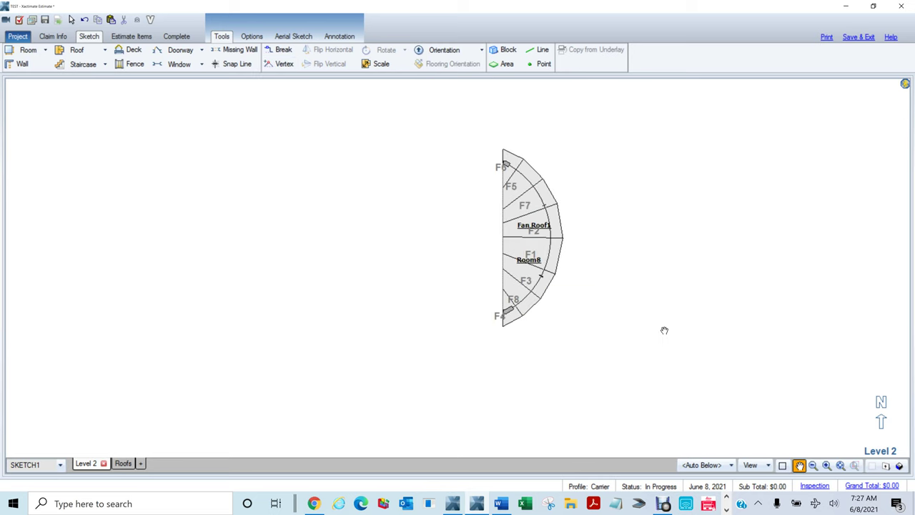
{"action": "left_click", "coordinate": [531, 231]}
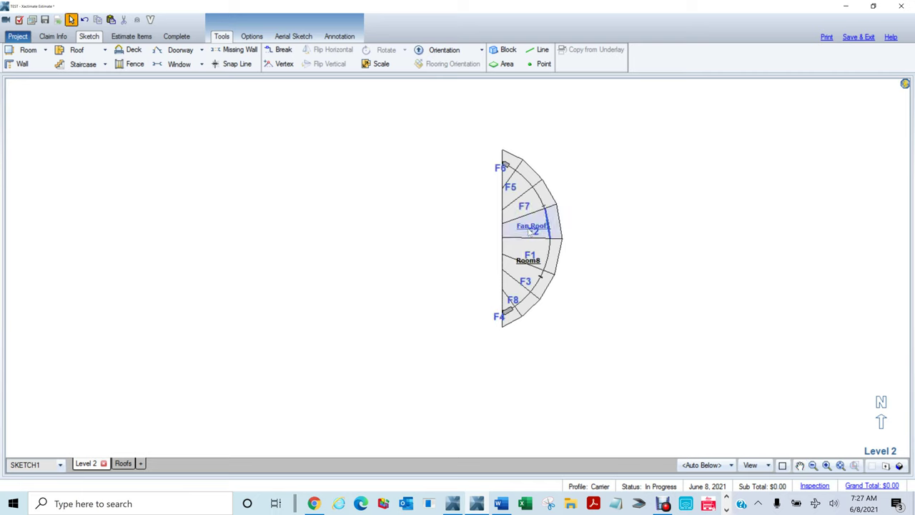
{"action": "left_click", "coordinate": [526, 230]}
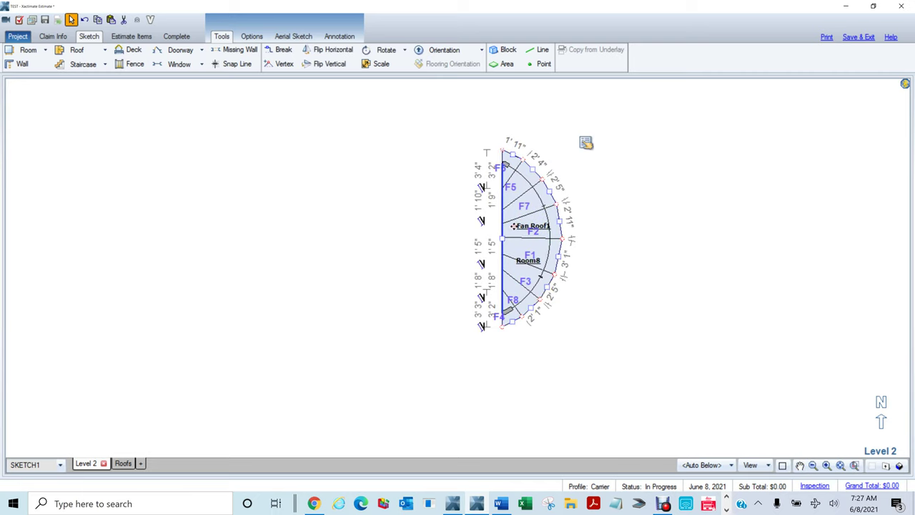
{"action": "left_click_drag", "start_coordinate": [514, 226], "coordinate": [653, 228]}
Delete Room8 and undo the deletion.
{"action": "left_click_drag", "start_coordinate": [460, 139], "coordinate": [579, 357]}
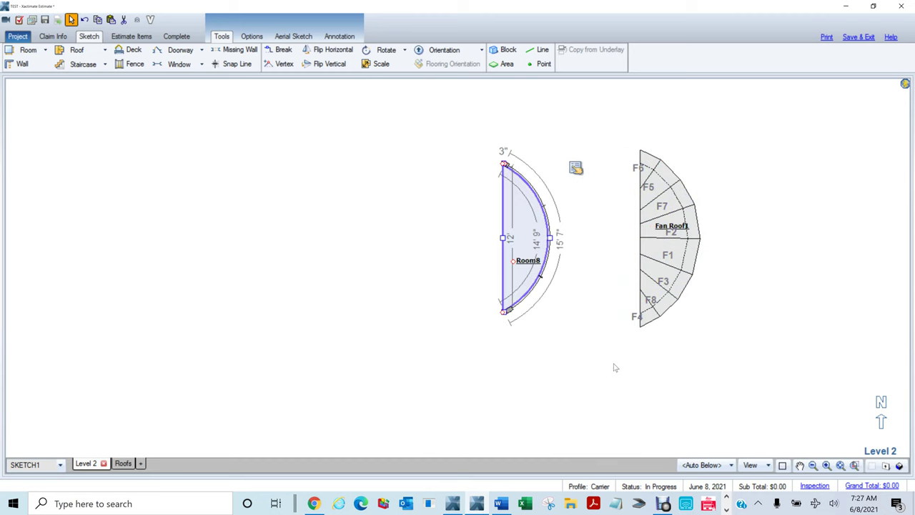
{"action": "key", "text": "Delete"}
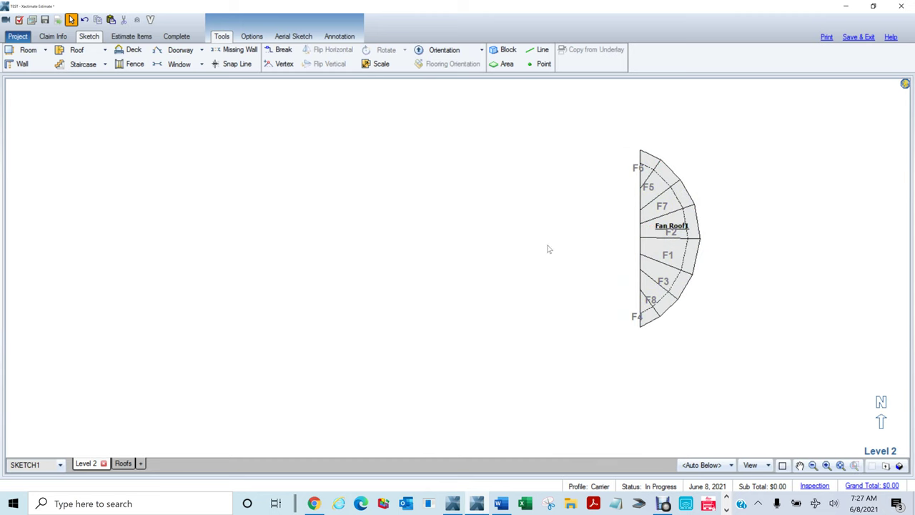
{"action": "scroll", "coordinate": [538, 257], "scroll_direction": "down", "scroll_amount": 2}
{"action": "left_click_drag", "start_coordinate": [570, 194], "coordinate": [658, 296]}
{"action": "left_click", "coordinate": [652, 309]}
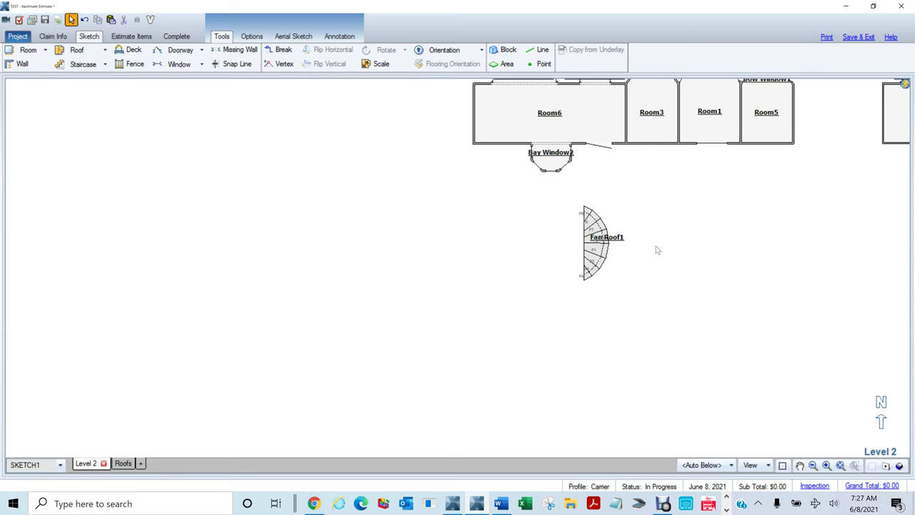
{"action": "scroll", "coordinate": [608, 229], "scroll_direction": "up", "scroll_amount": 3}
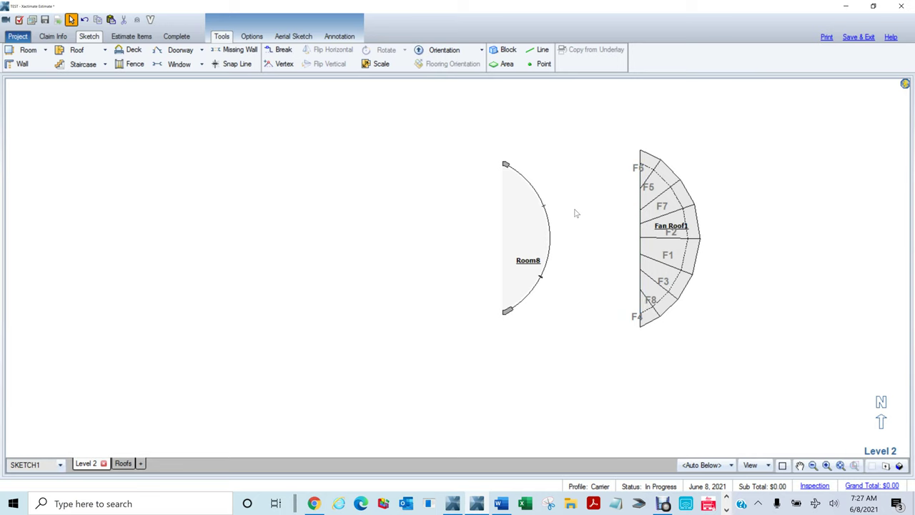
{"action": "scroll", "coordinate": [585, 213], "scroll_direction": "down", "scroll_amount": 3}
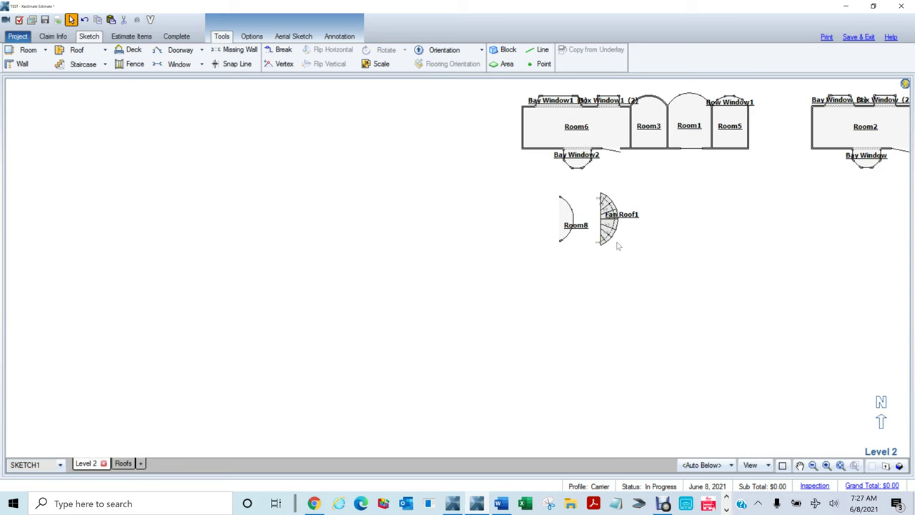
Delete Room8 and cut Fan Roof1 out of the Level 2 sketch.
{"action": "left_click_drag", "start_coordinate": [538, 183], "coordinate": [585, 258]}
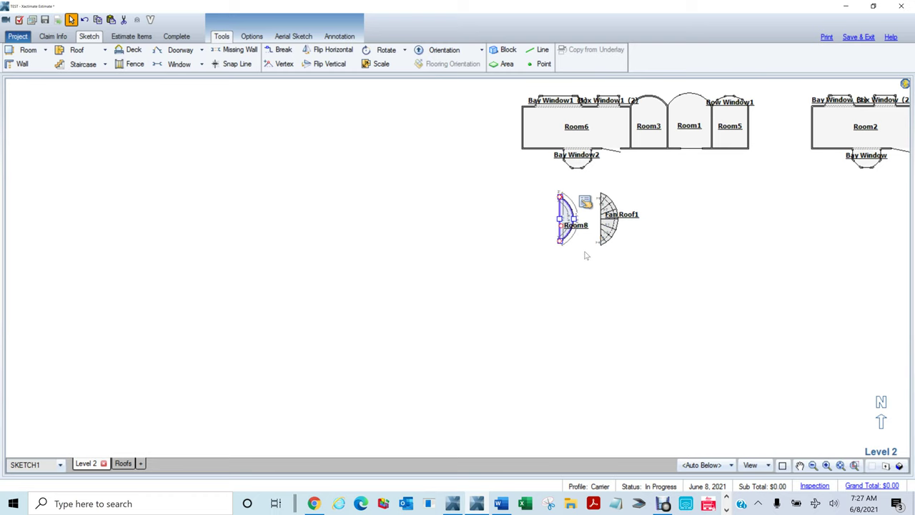
{"action": "key", "text": "Delete"}
{"action": "left_click_drag", "start_coordinate": [586, 185], "coordinate": [659, 267]}
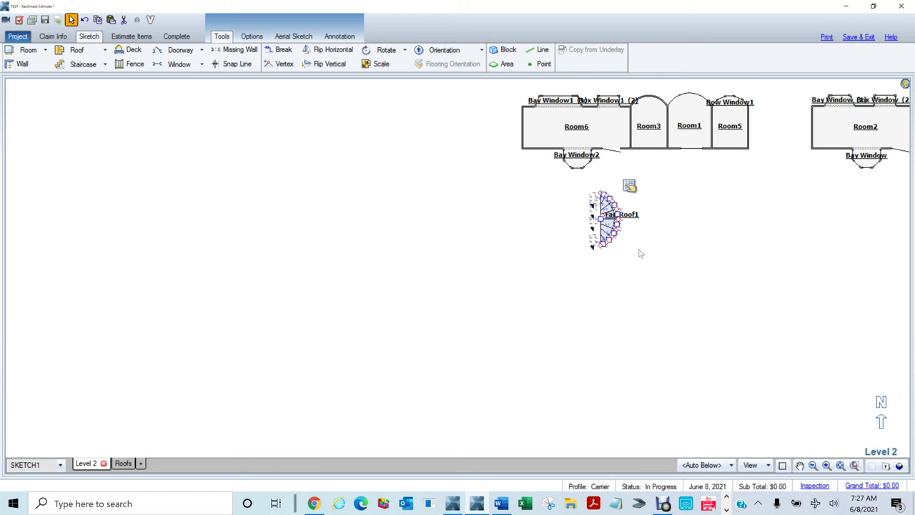
{"action": "key", "text": "Delete"}
Paste the fan roof over Room1's curved north wall with its 14' 9" straight edge facing south, and check it in 3D.
{"action": "mouse_move", "coordinate": [684, 207]}
{"action": "left_mouse_down"}
{"action": "mouse_move", "coordinate": [613, 260]}
{"action": "mouse_move", "coordinate": [547, 376]}
{"action": "mouse_move", "coordinate": [554, 372]}
{"action": "left_mouse_up"}
{"action": "scroll", "coordinate": [576, 304], "scroll_direction": "up", "scroll_amount": 2}
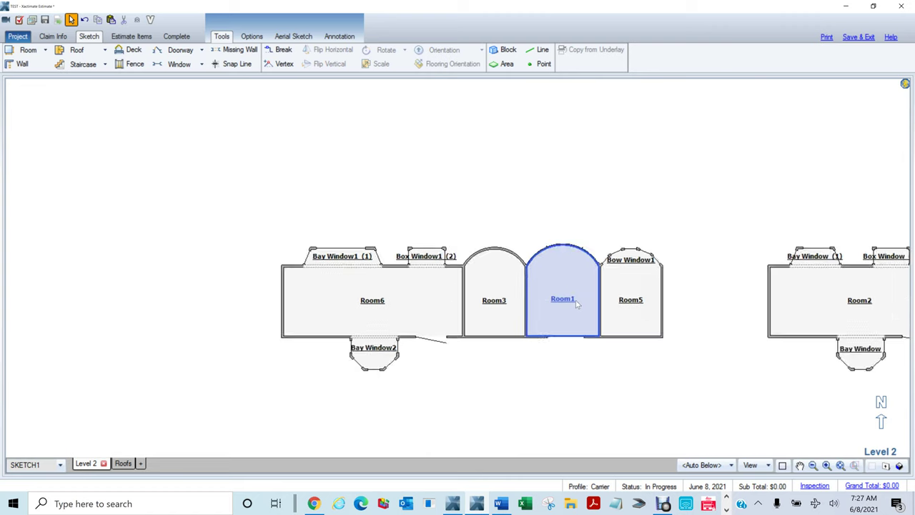
{"action": "scroll", "coordinate": [578, 304], "scroll_direction": "up", "scroll_amount": 2}
{"action": "left_click", "coordinate": [598, 155]}
{"action": "left_click_drag", "start_coordinate": [599, 155], "coordinate": [526, 164]}
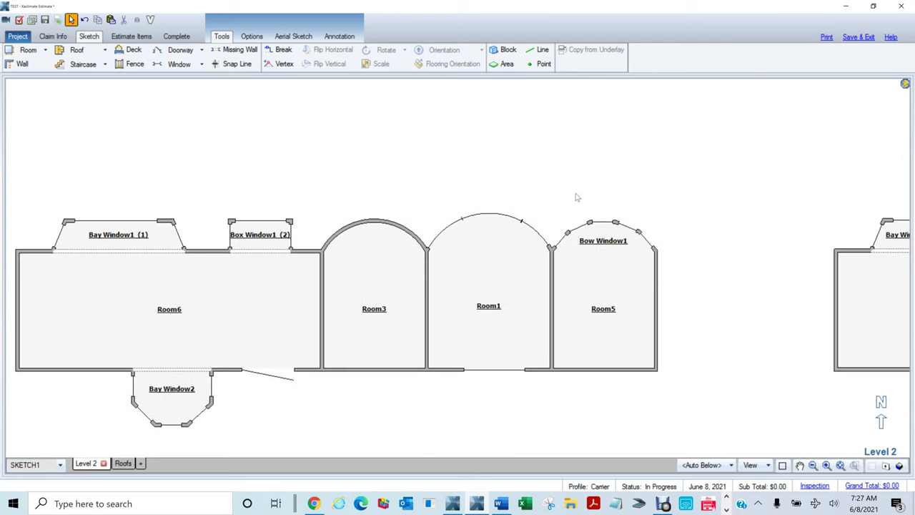
{"action": "key", "text": "f"}
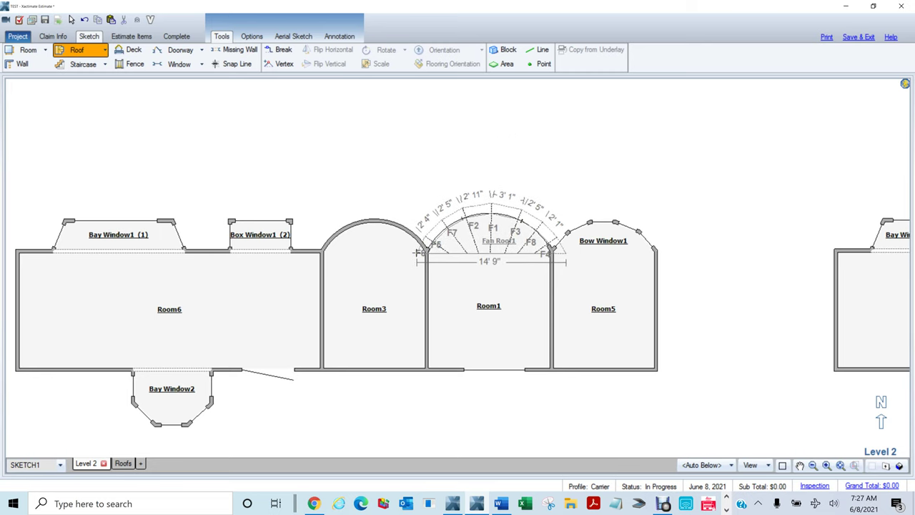
{"action": "left_click", "coordinate": [409, 227]}
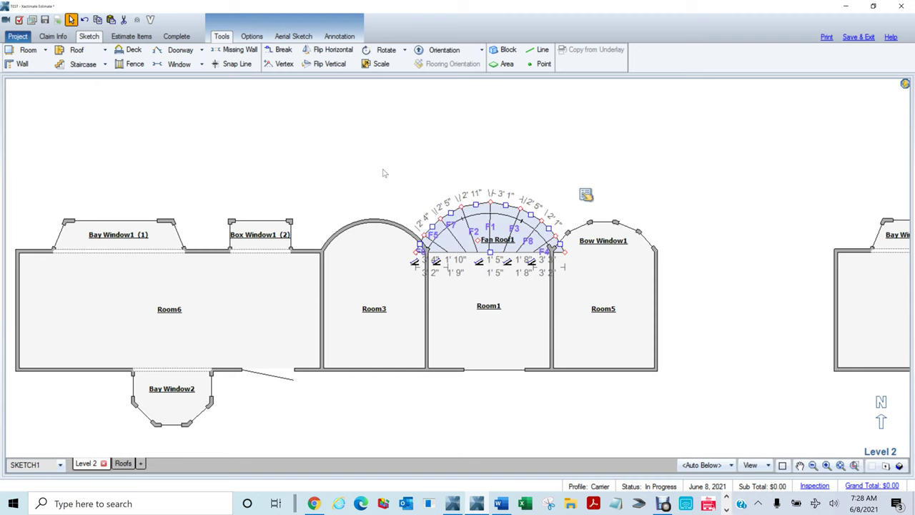
{"action": "left_click", "coordinate": [399, 181]}
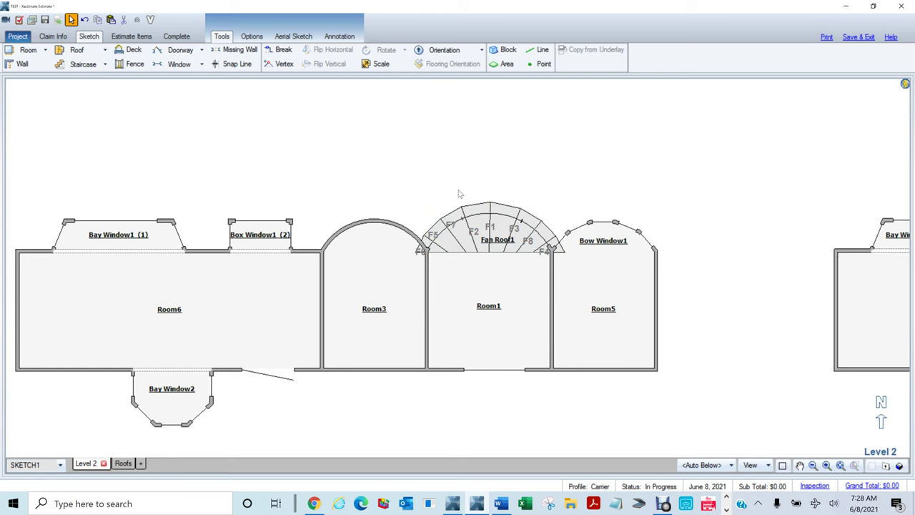
{"action": "key", "text": "3"}
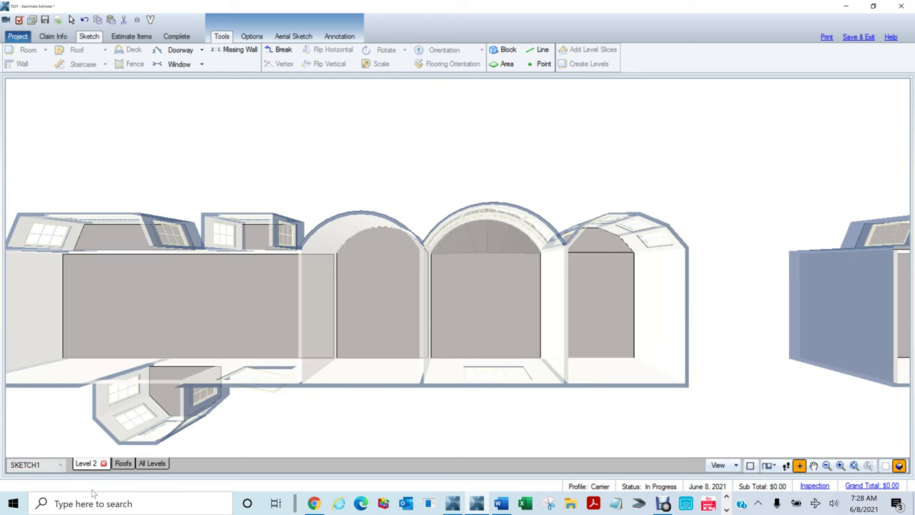
{"action": "key", "text": "F9"}
Cut the fan roof from Level 2 and paste it onto the Roofs level over Room1's curved wall.
{"action": "left_click", "coordinate": [494, 241]}
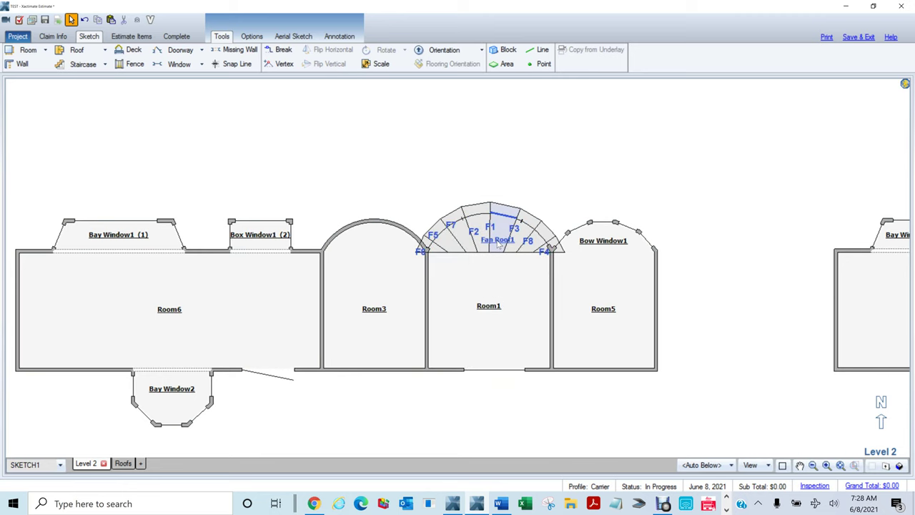
{"action": "left_click", "coordinate": [499, 244]}
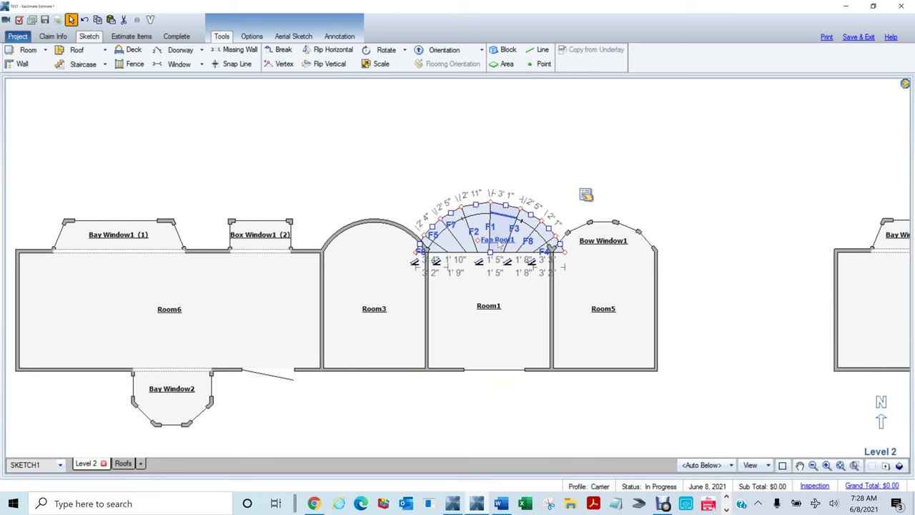
{"action": "left_click", "coordinate": [123, 463]}
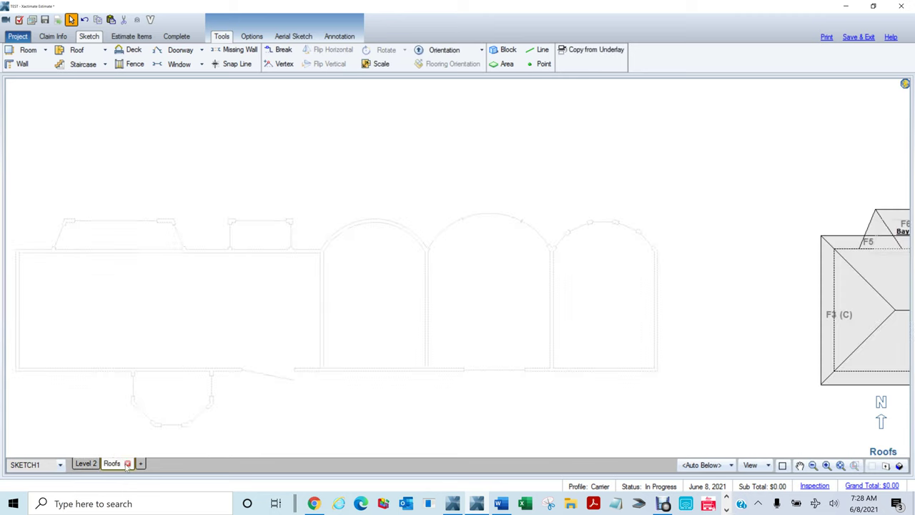
{"action": "key", "text": "ctrl+v"}
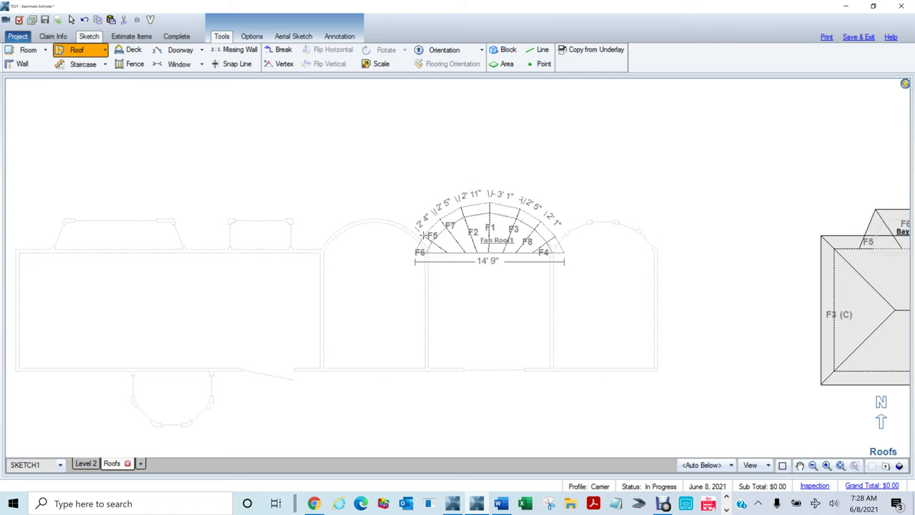
{"action": "left_click", "coordinate": [424, 234]}
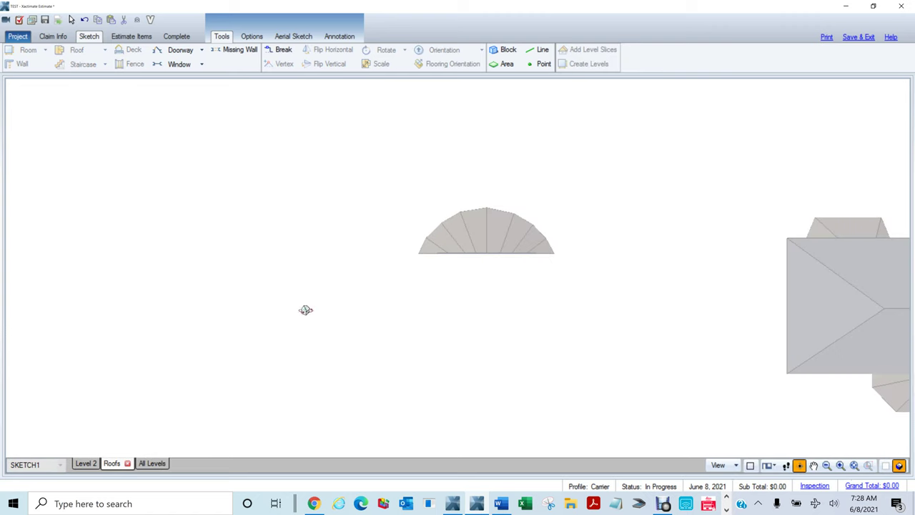
Show all levels in 3D and lower the fan roof so its eaves overhang the top of Room1's curved wall.
{"action": "left_click", "coordinate": [153, 465]}
{"action": "mouse_move", "coordinate": [369, 196]}
{"action": "left_mouse_down"}
{"action": "mouse_move", "coordinate": [631, 228]}
{"action": "mouse_move", "coordinate": [722, 57]}
{"action": "mouse_move", "coordinate": [364, 374]}
{"action": "mouse_move", "coordinate": [455, 282]}
{"action": "mouse_move", "coordinate": [419, 304]}
{"action": "left_mouse_up"}
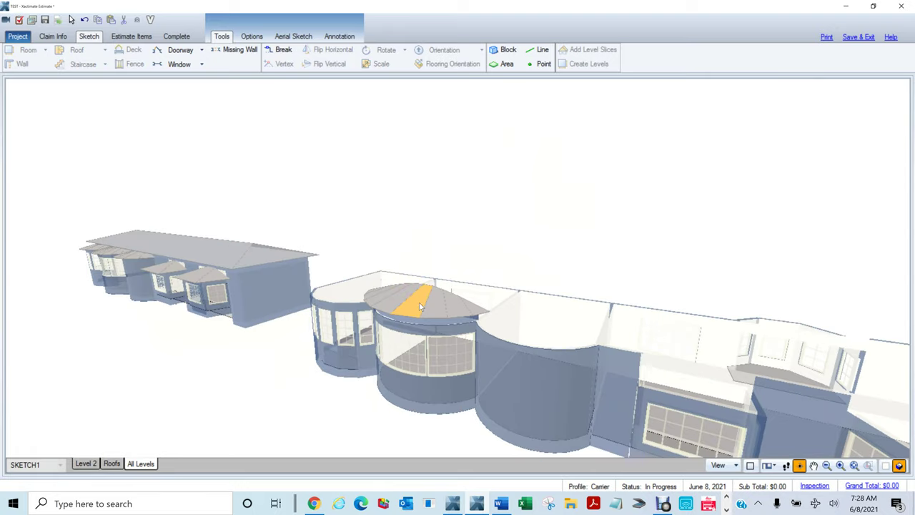
{"action": "left_click", "coordinate": [419, 302]}
{"action": "left_click", "coordinate": [415, 408]}
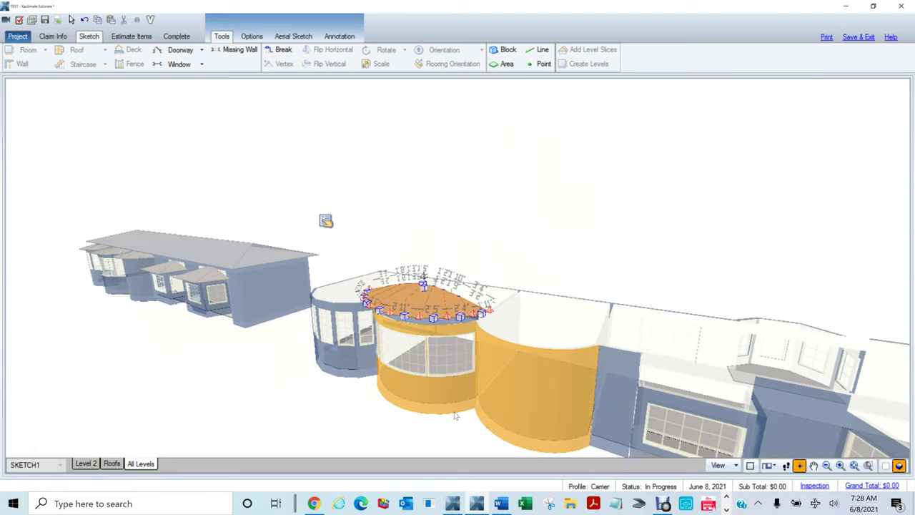
{"action": "scroll", "coordinate": [453, 410], "scroll_direction": "up", "scroll_amount": 2}
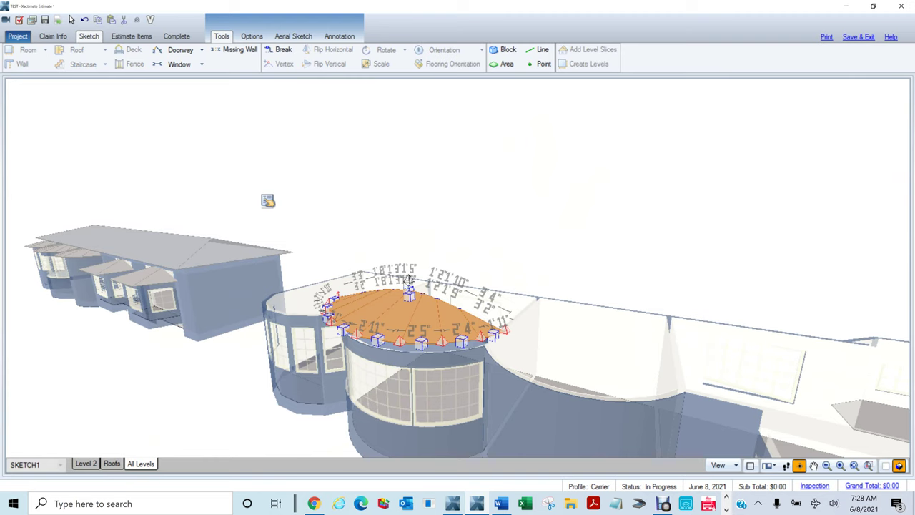
{"action": "left_click_drag", "start_coordinate": [407, 278], "coordinate": [423, 296]}
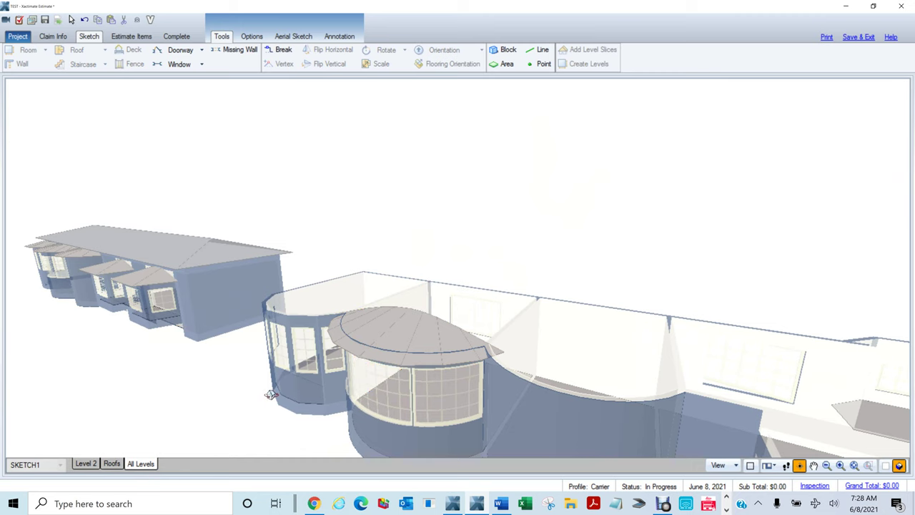
Examine the fan roof over Room1's curved wall from several angles in the 3D view of all levels.
{"action": "key", "text": "Escape"}
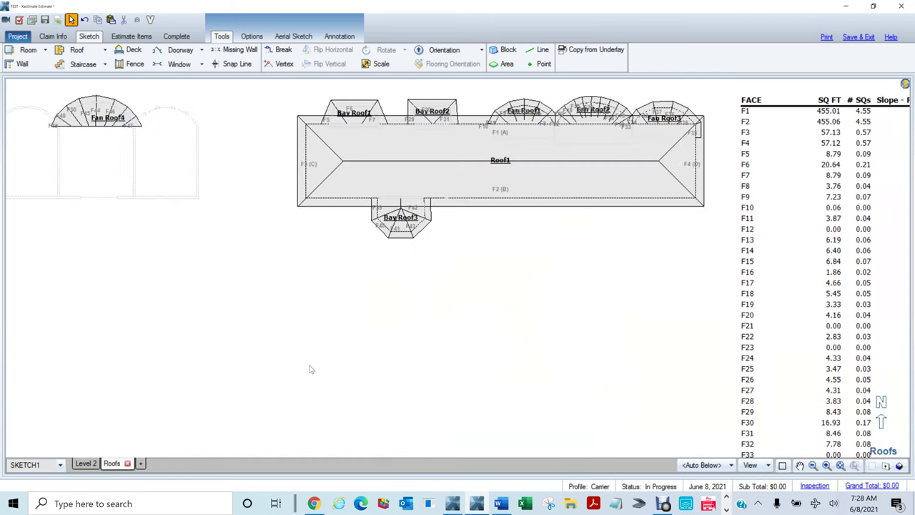
{"action": "mouse_move", "coordinate": [195, 228]}
{"action": "left_mouse_down"}
{"action": "mouse_move", "coordinate": [664, 402]}
{"action": "mouse_move", "coordinate": [582, 359]}
{"action": "mouse_move", "coordinate": [474, 342]}
{"action": "left_mouse_up"}
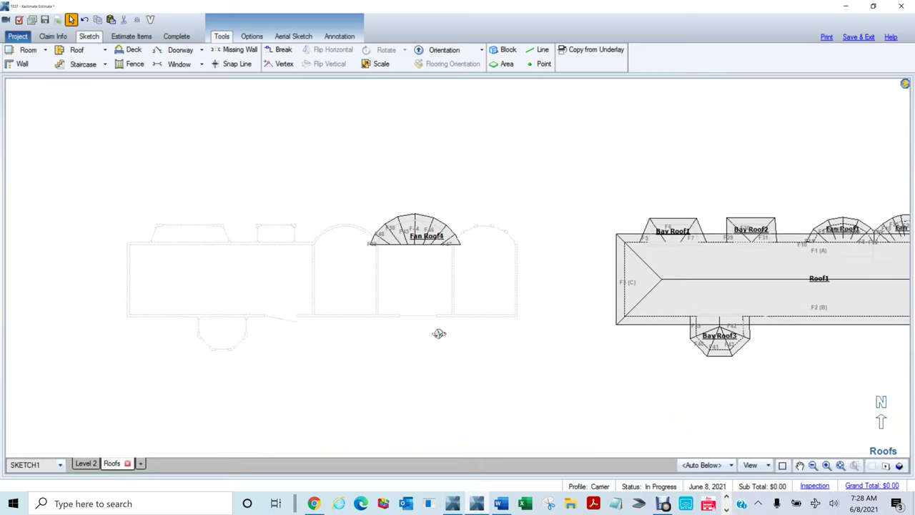
{"action": "key", "text": "ctrl+3"}
{"action": "left_click", "coordinate": [152, 464]}
{"action": "left_click_drag", "start_coordinate": [149, 268], "coordinate": [589, 307]}
{"action": "left_click_drag", "start_coordinate": [494, 384], "coordinate": [558, 400]}
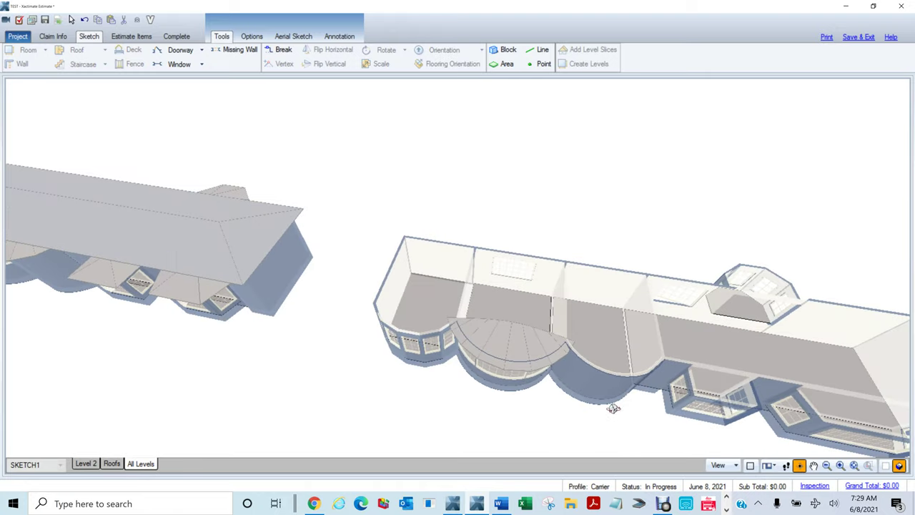
{"action": "left_click_drag", "start_coordinate": [614, 408], "coordinate": [588, 250]}
{"action": "scroll", "coordinate": [545, 316], "scroll_direction": "down", "scroll_amount": 4}
{"action": "left_click_drag", "start_coordinate": [559, 418], "coordinate": [594, 409]}
{"action": "left_click_drag", "start_coordinate": [662, 180], "coordinate": [597, 137]}
{"action": "left_click_drag", "start_coordinate": [384, 339], "coordinate": [453, 406]}
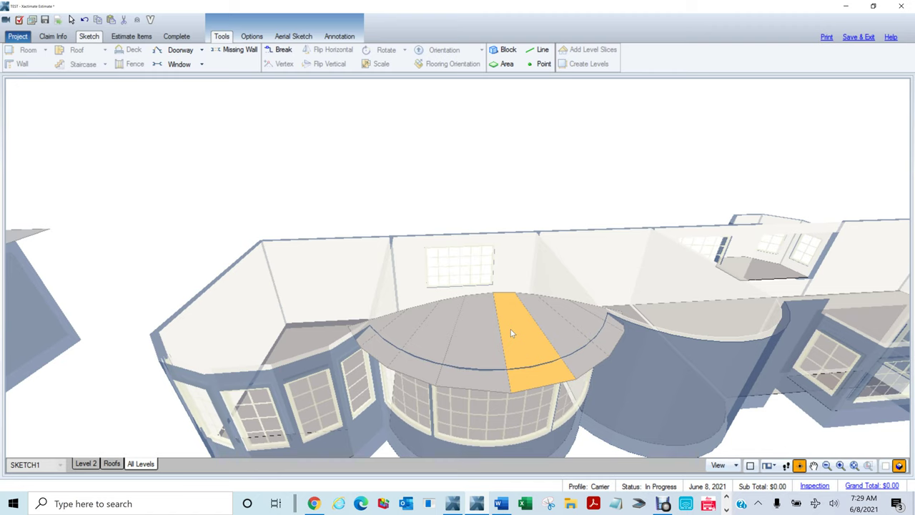
Examine the roofed house and the roofless copy from the front and back in the 3D view of all levels.
{"action": "scroll", "coordinate": [512, 332], "scroll_direction": "down", "scroll_amount": 5}
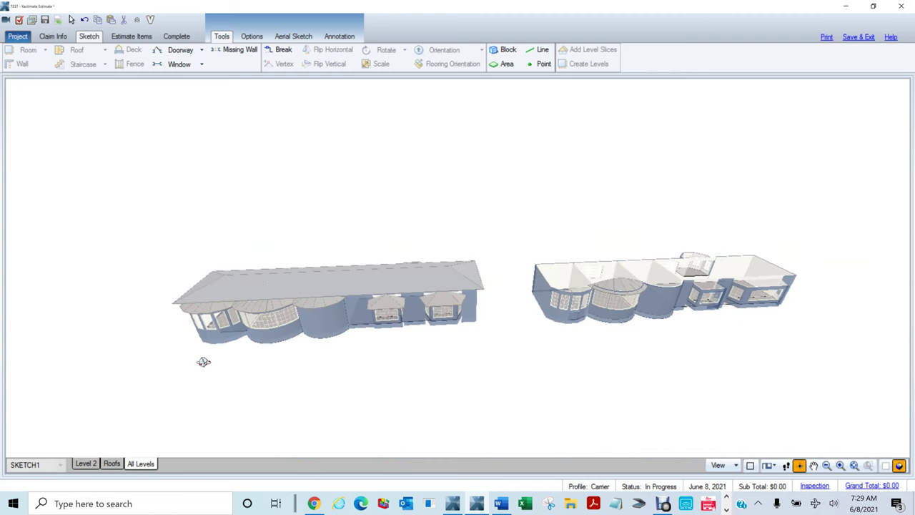
{"action": "scroll", "coordinate": [204, 361], "scroll_direction": "up", "scroll_amount": 3}
{"action": "left_click_drag", "start_coordinate": [285, 360], "coordinate": [614, 355]}
{"action": "left_click_drag", "start_coordinate": [739, 327], "coordinate": [773, 321]}
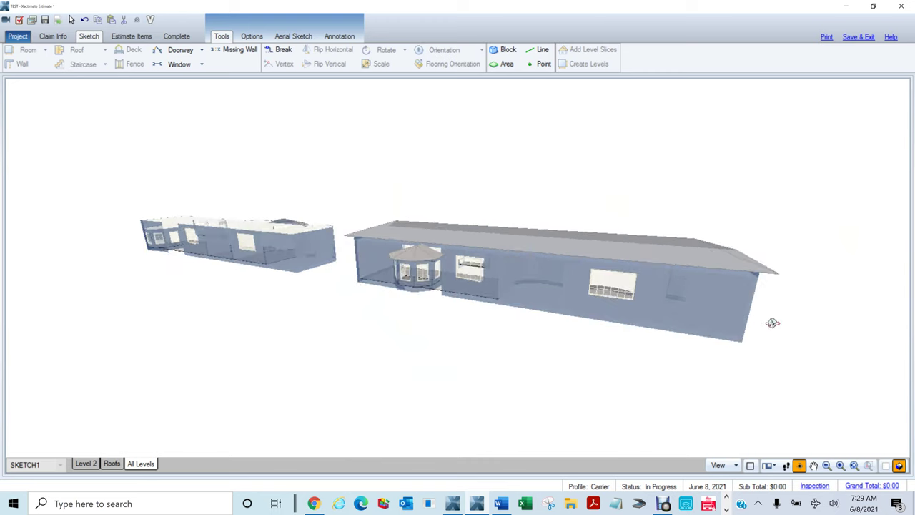
{"action": "left_click_drag", "start_coordinate": [243, 330], "coordinate": [286, 346]}
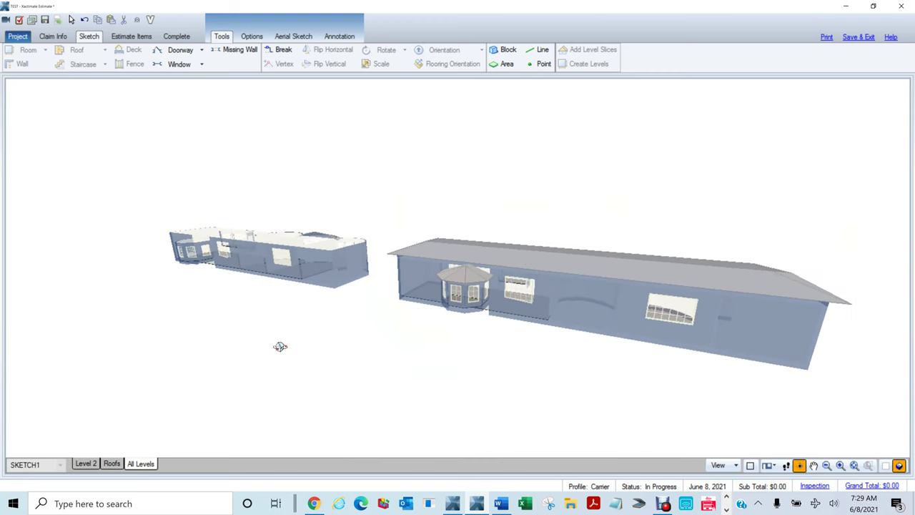
{"action": "scroll", "coordinate": [280, 346], "scroll_direction": "down", "scroll_amount": 2}
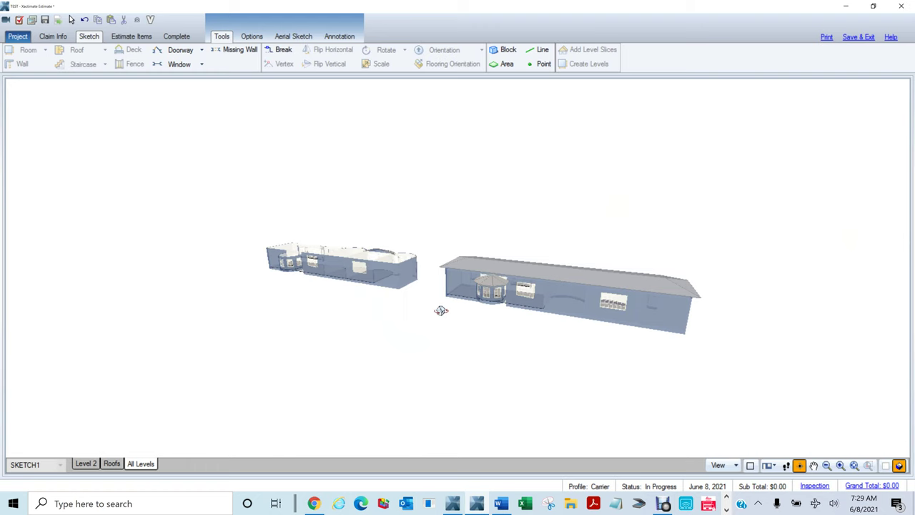
{"action": "scroll", "coordinate": [442, 311], "scroll_direction": "up", "scroll_amount": 3}
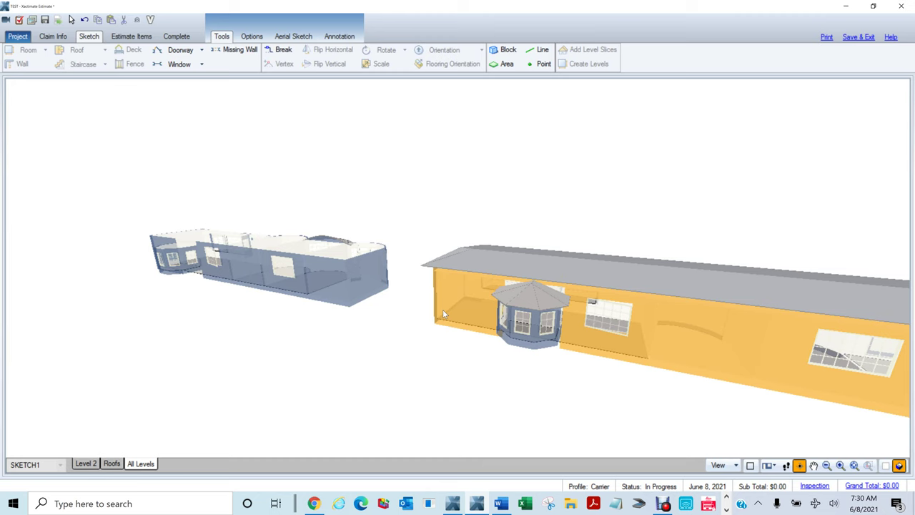
{"action": "key", "text": "Escape"}
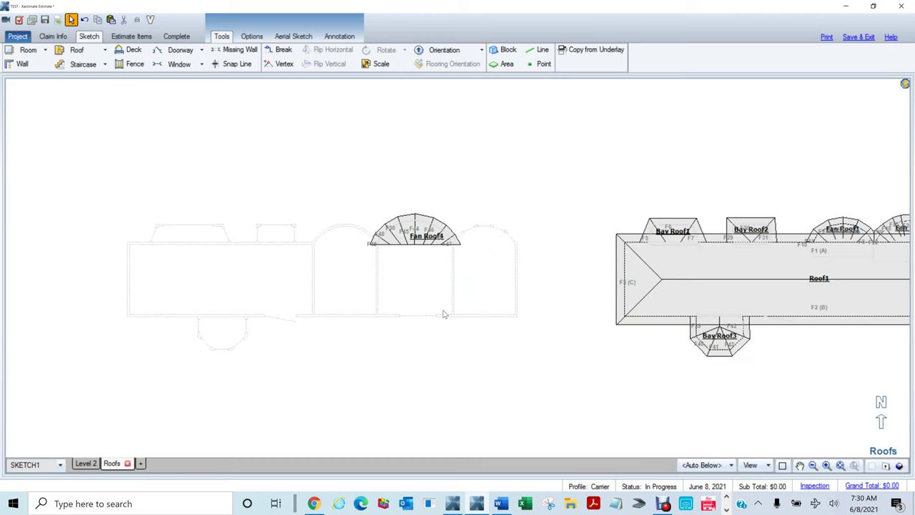
Delete the fan roof over Room1's curved wall from the Roofs level.
{"action": "key", "text": "space"}
{"action": "mouse_move", "coordinate": [315, 188]}
{"action": "left_mouse_down"}
{"action": "mouse_move", "coordinate": [506, 294]}
{"action": "mouse_move", "coordinate": [269, 179]}
{"action": "mouse_move", "coordinate": [508, 302]}
{"action": "left_mouse_up"}
{"action": "key", "text": "space"}
{"action": "key", "text": "Delete"}
Delete the copied house on Level 2, consisting of Room6, Room3, Room1, Room5 and their attached windows.
{"action": "left_click", "coordinate": [86, 463]}
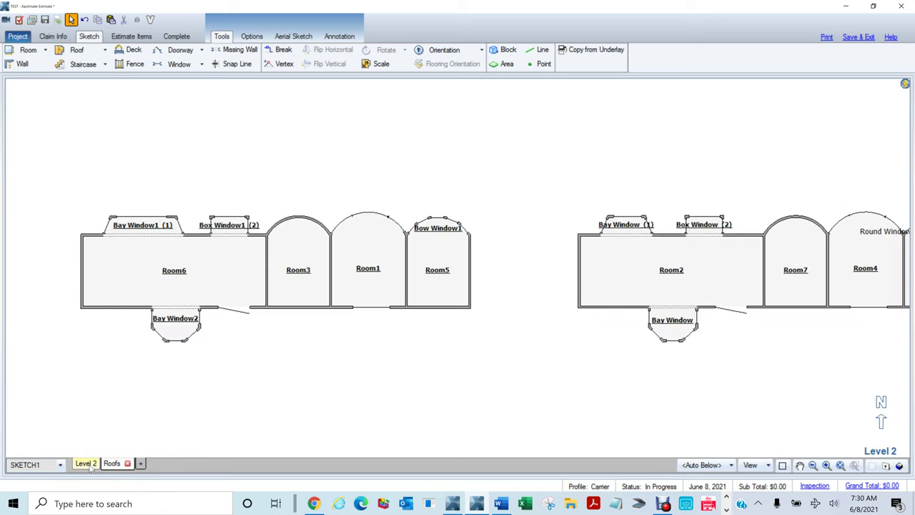
{"action": "mouse_move", "coordinate": [20, 163]}
{"action": "left_mouse_down"}
{"action": "mouse_move", "coordinate": [501, 321]}
{"action": "mouse_move", "coordinate": [529, 416]}
{"action": "left_mouse_up"}
{"action": "key", "text": "Delete"}
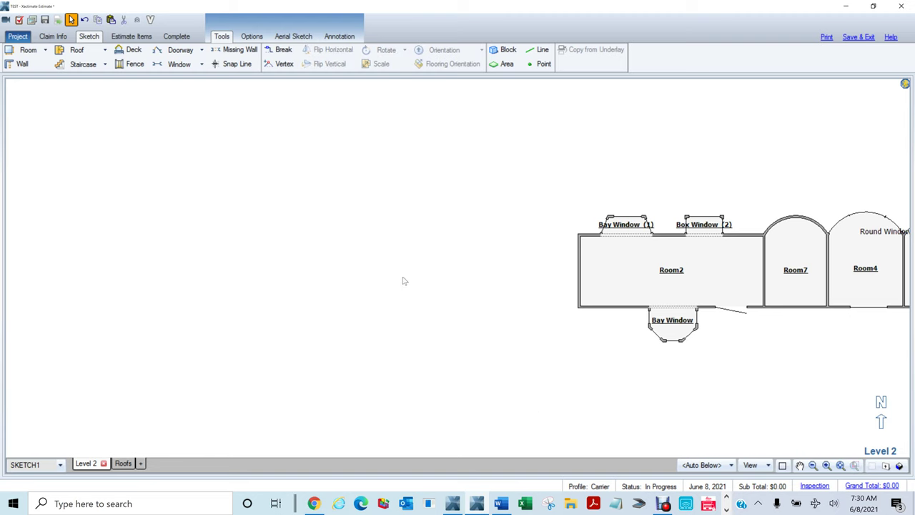
{"action": "key", "text": "space"}
Draw a freestanding Bay W/ Roof window in the empty area west of Room2 on Level 2.
{"action": "left_click", "coordinate": [105, 50]}
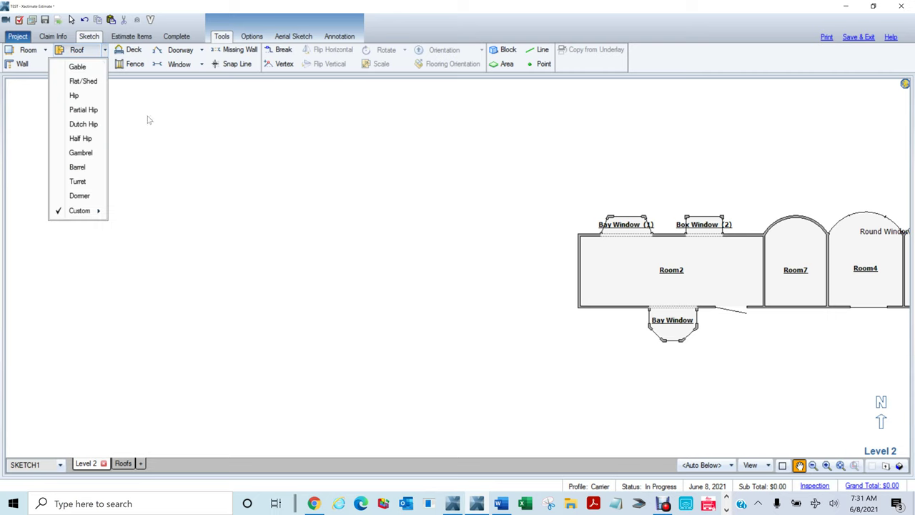
{"action": "left_click", "coordinate": [45, 51]}
{"action": "left_click", "coordinate": [45, 50]}
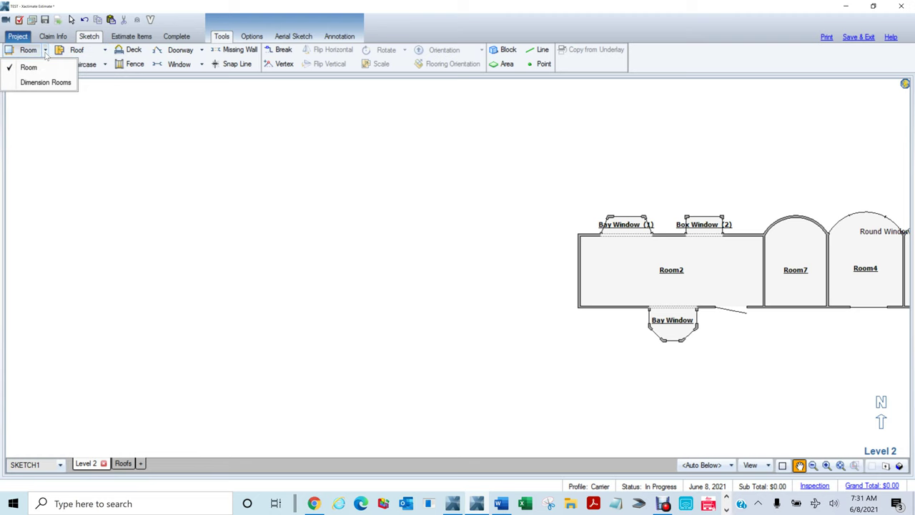
{"action": "left_click", "coordinate": [201, 64]}
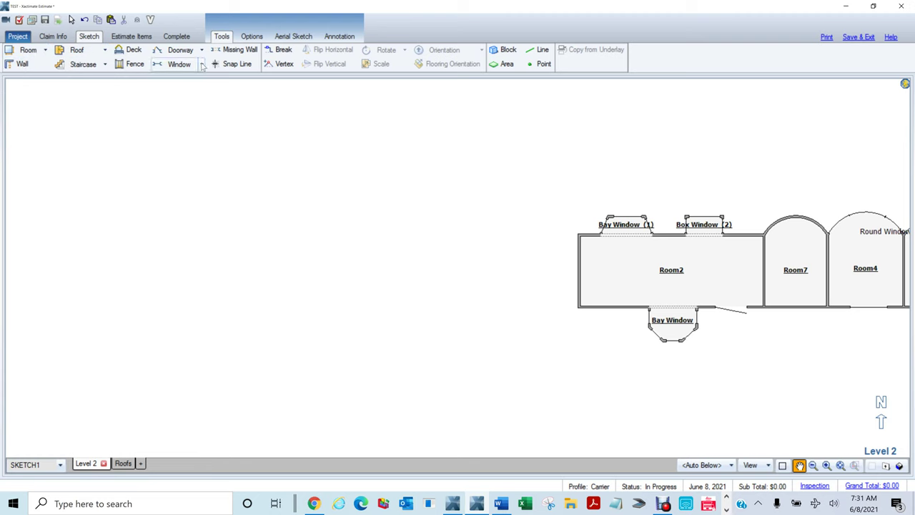
{"action": "left_click", "coordinate": [201, 64]}
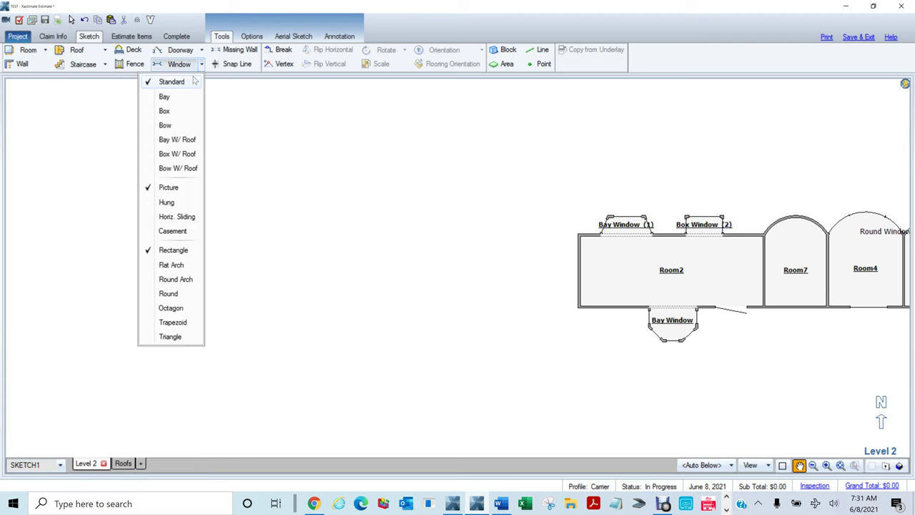
{"action": "left_click", "coordinate": [177, 140]}
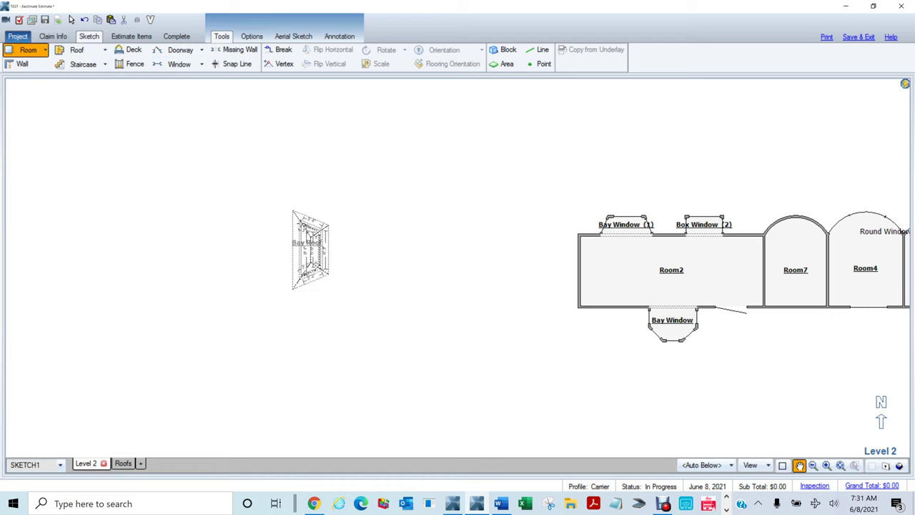
{"action": "left_click_drag", "start_coordinate": [307, 182], "coordinate": [407, 425]}
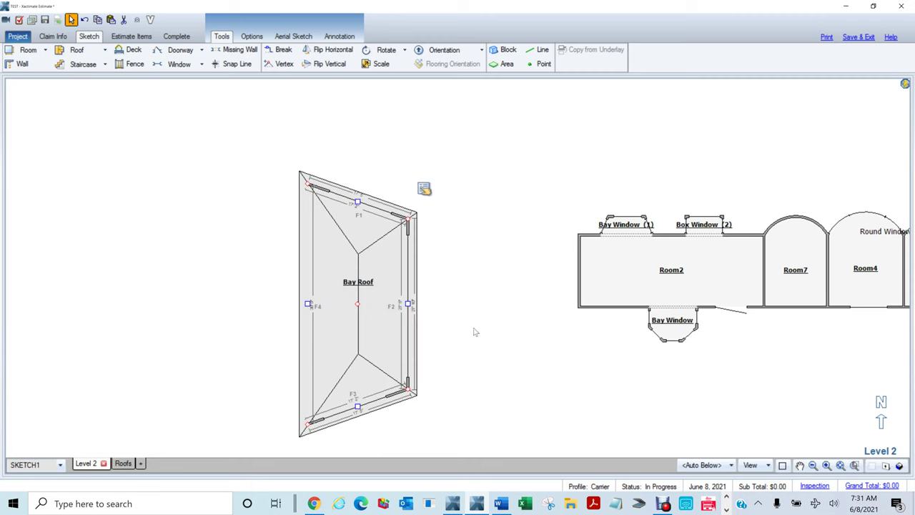
{"action": "left_click", "coordinate": [475, 333]}
Inspect the freestanding roofed bay window in 3D and delete it from the Level 2 plan.
{"action": "scroll", "coordinate": [480, 329], "scroll_direction": "down", "scroll_amount": 2}
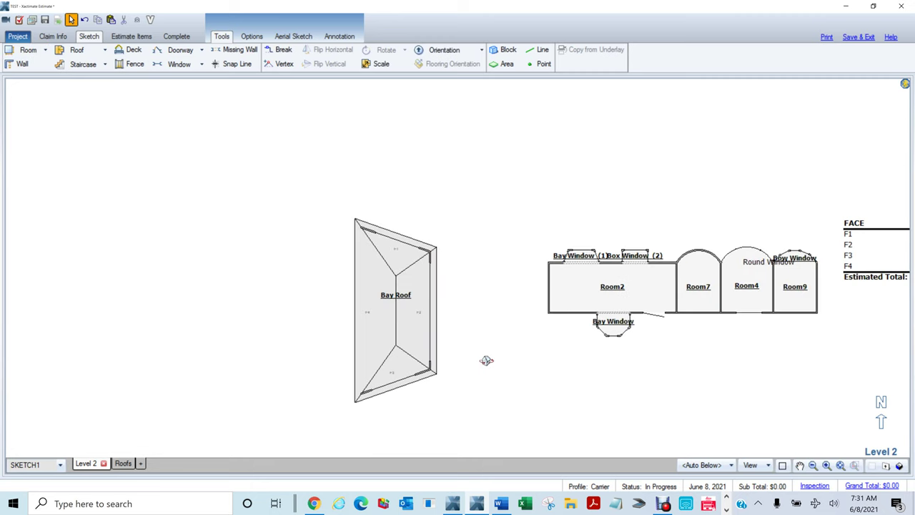
{"action": "left_click_drag", "start_coordinate": [468, 387], "coordinate": [351, 201]}
{"action": "scroll", "coordinate": [350, 314], "scroll_direction": "up", "scroll_amount": 2}
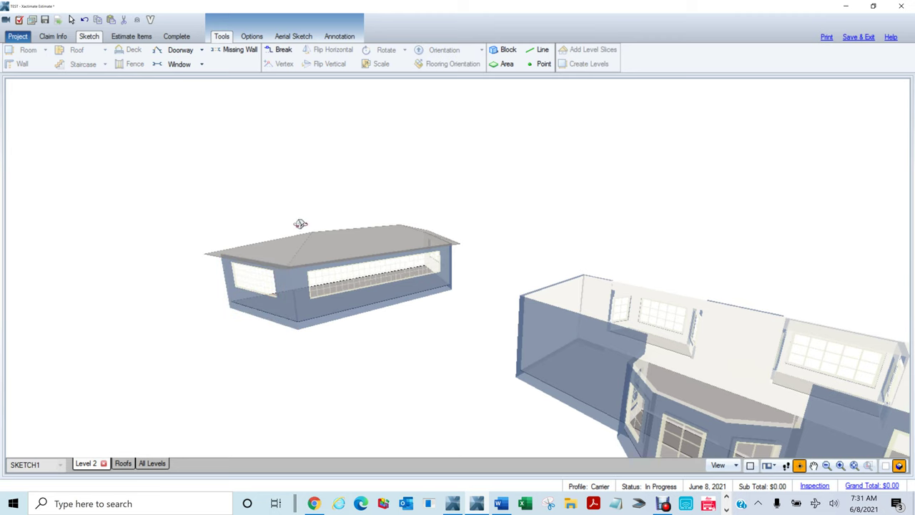
{"action": "left_click_drag", "start_coordinate": [259, 320], "coordinate": [419, 327]}
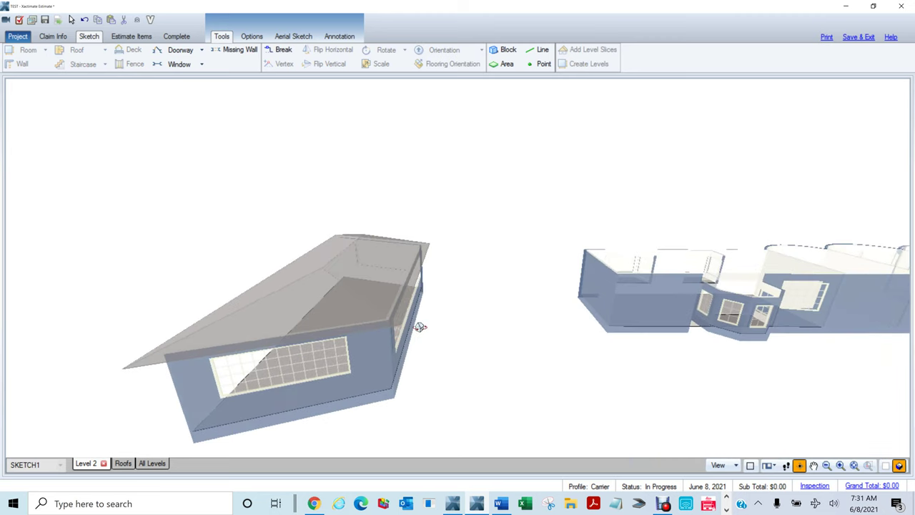
{"action": "scroll", "coordinate": [420, 327], "scroll_direction": "down", "scroll_amount": 3}
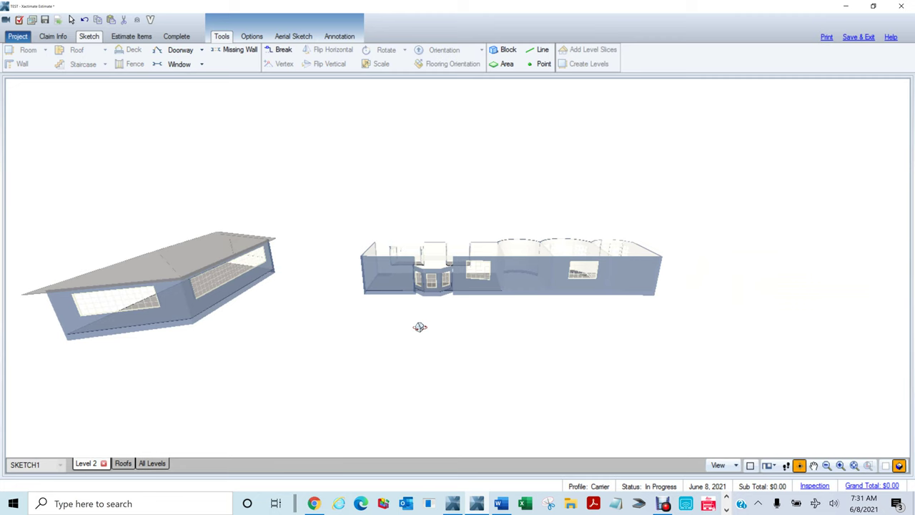
{"action": "key", "text": "Escape"}
{"action": "left_click_drag", "start_coordinate": [301, 172], "coordinate": [469, 455]}
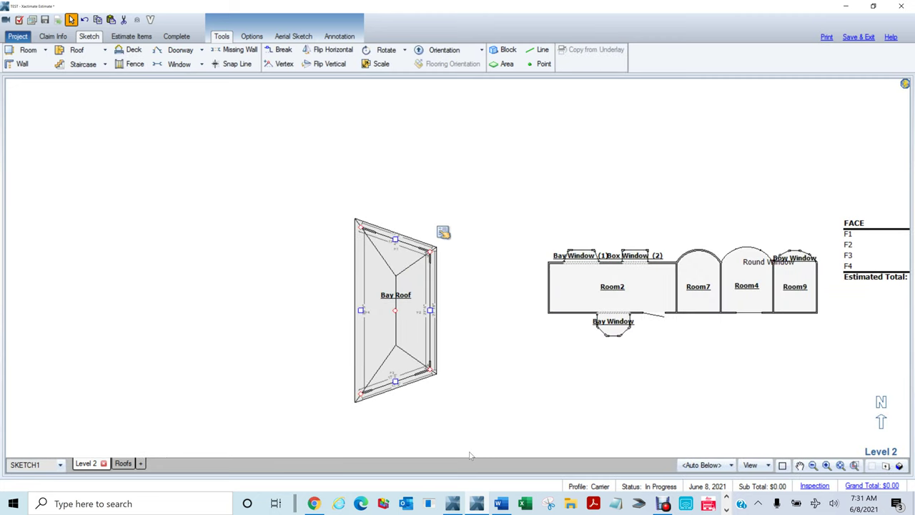
{"action": "key", "text": "Delete"}
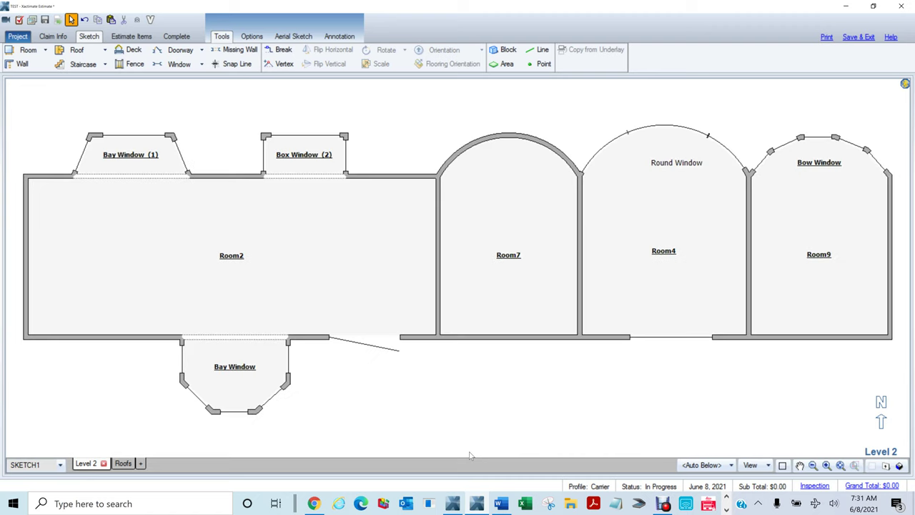